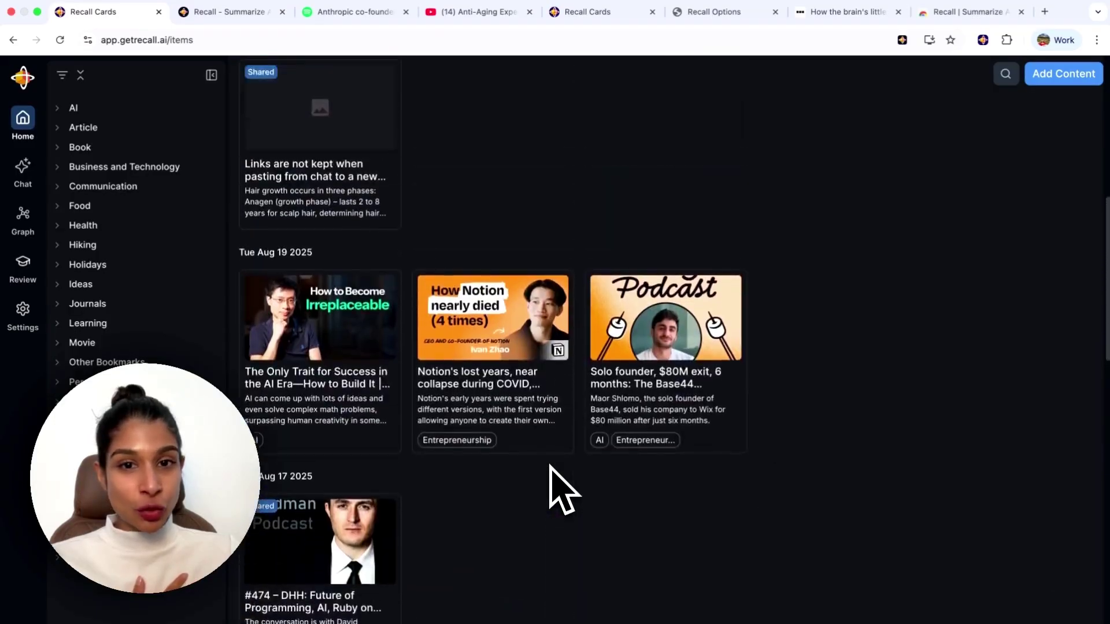
scroll(552, 471, "up", 1)
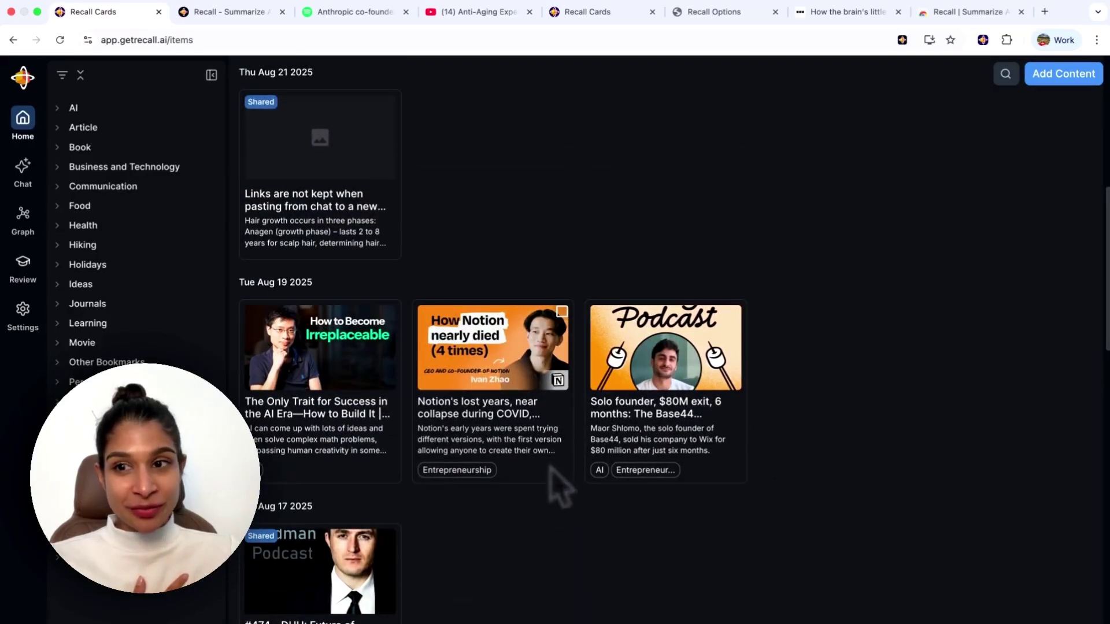
Browse the Health items, then the Movie items, and clear the filter to show everything.
left_click(104, 228)
scroll(520, 451, "down", 10)
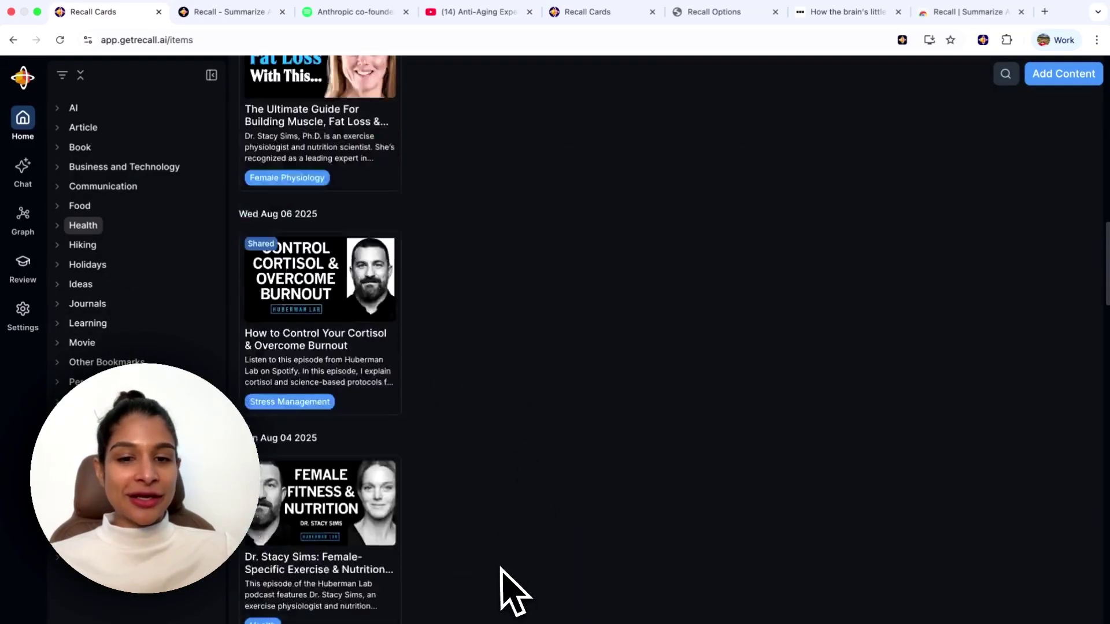
scroll(501, 578, "down", 10)
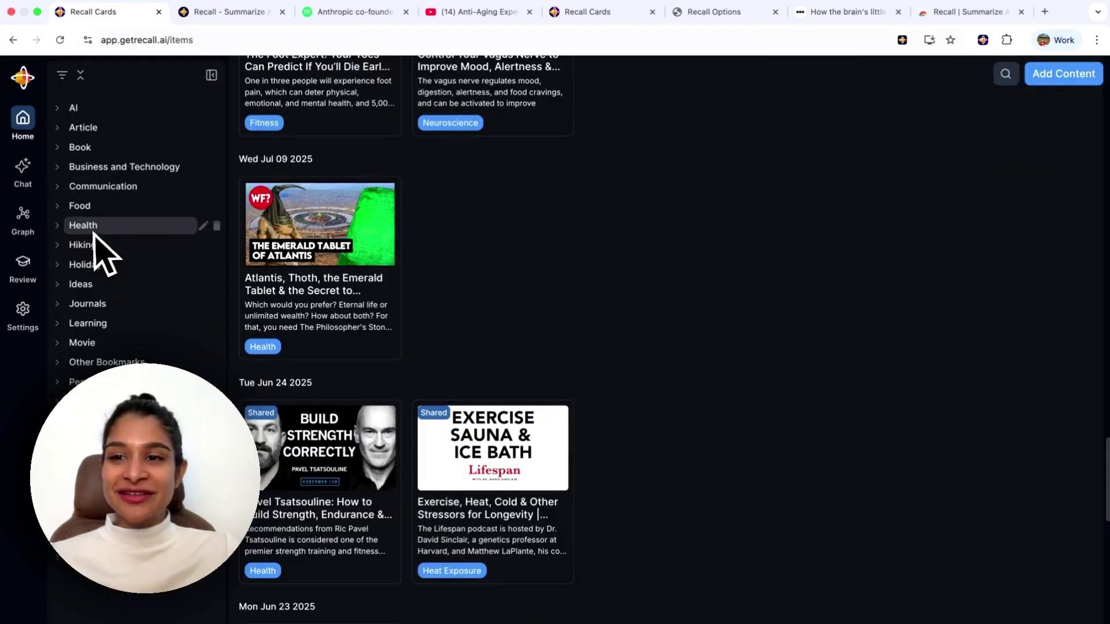
left_click(82, 342)
scroll(509, 416, "down", 15)
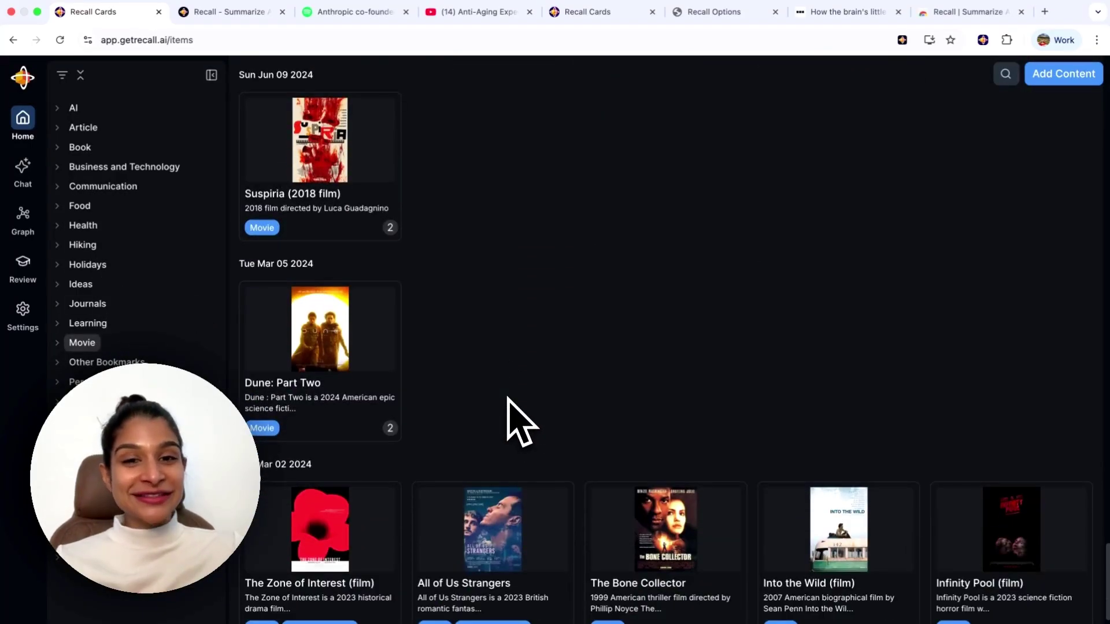
scroll(515, 421, "down", 3)
left_click(87, 345)
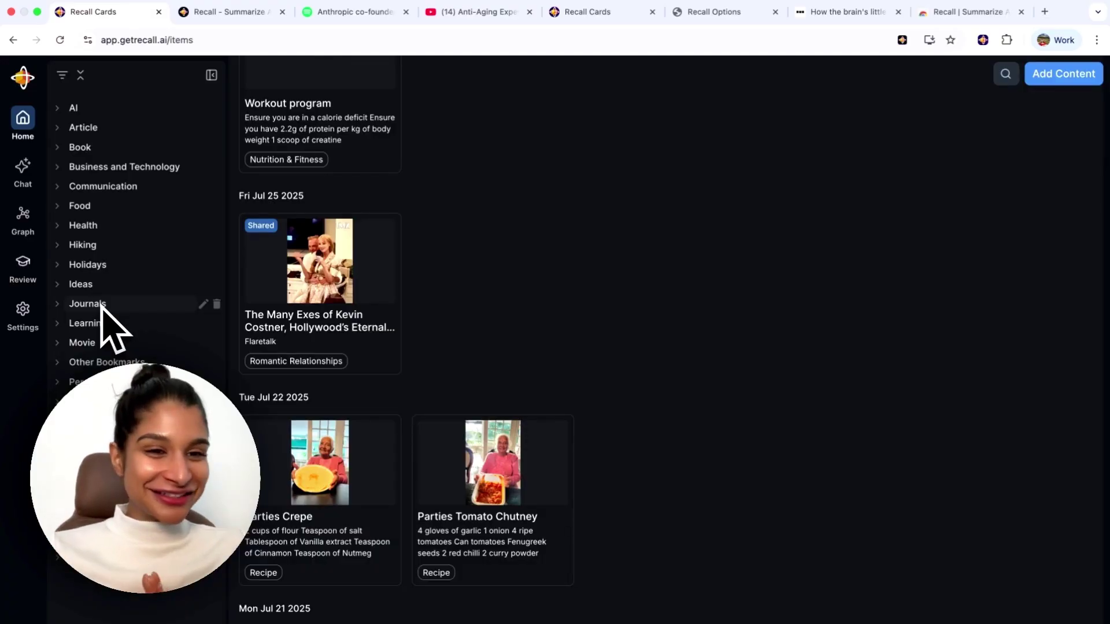
left_click(87, 345)
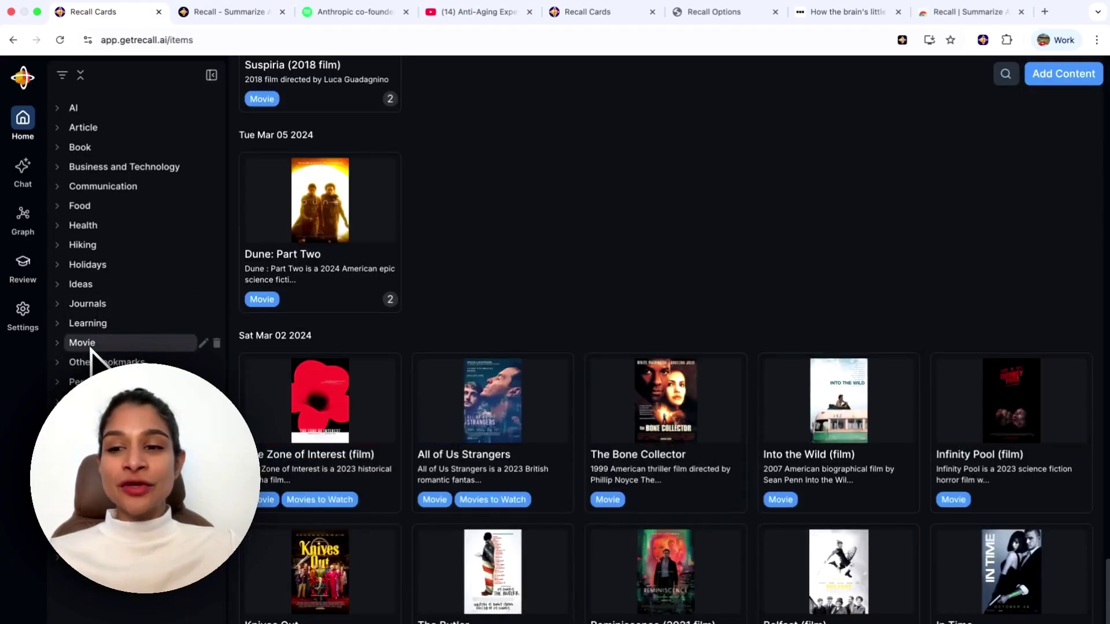
left_click(90, 346)
Open the Parties Tomato Chutney recipe card.
scroll(535, 617, "up", 5)
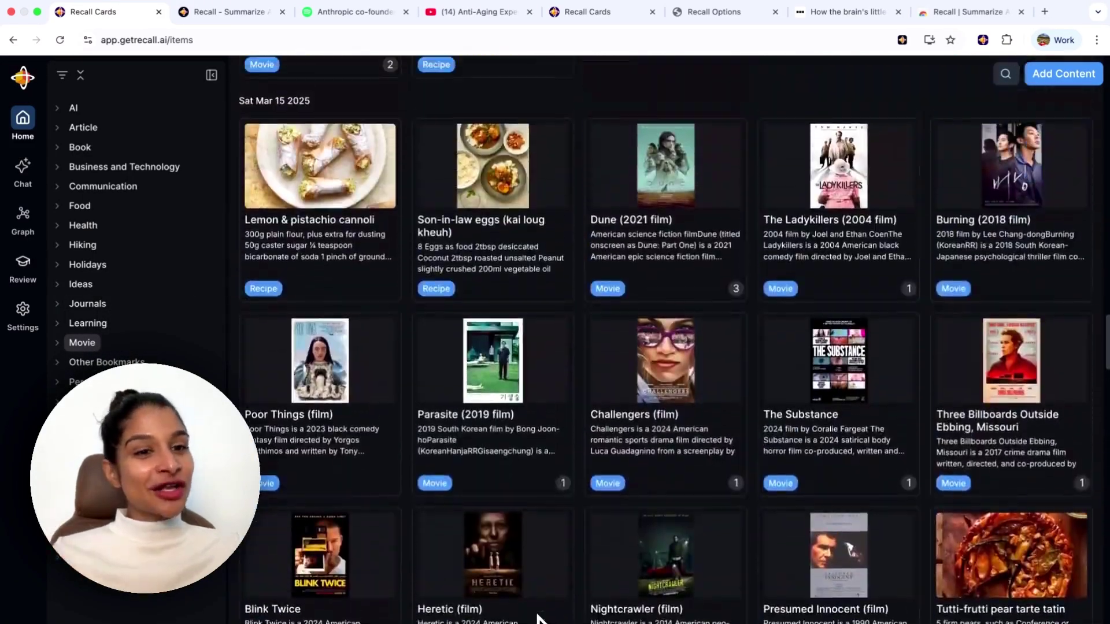
scroll(537, 619, "up", 15)
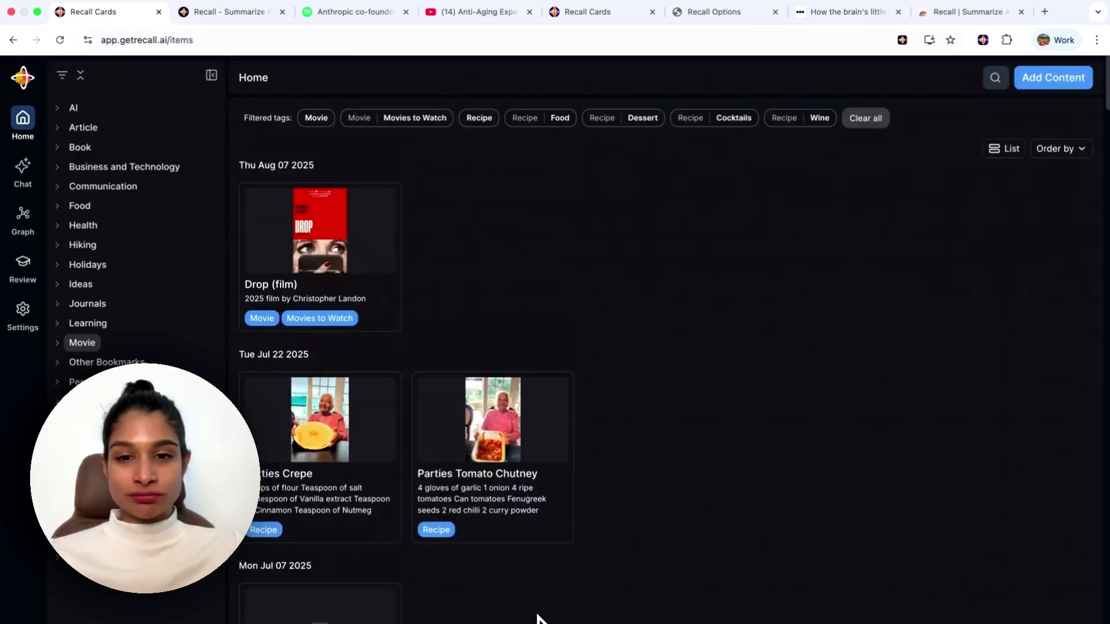
left_click(520, 495)
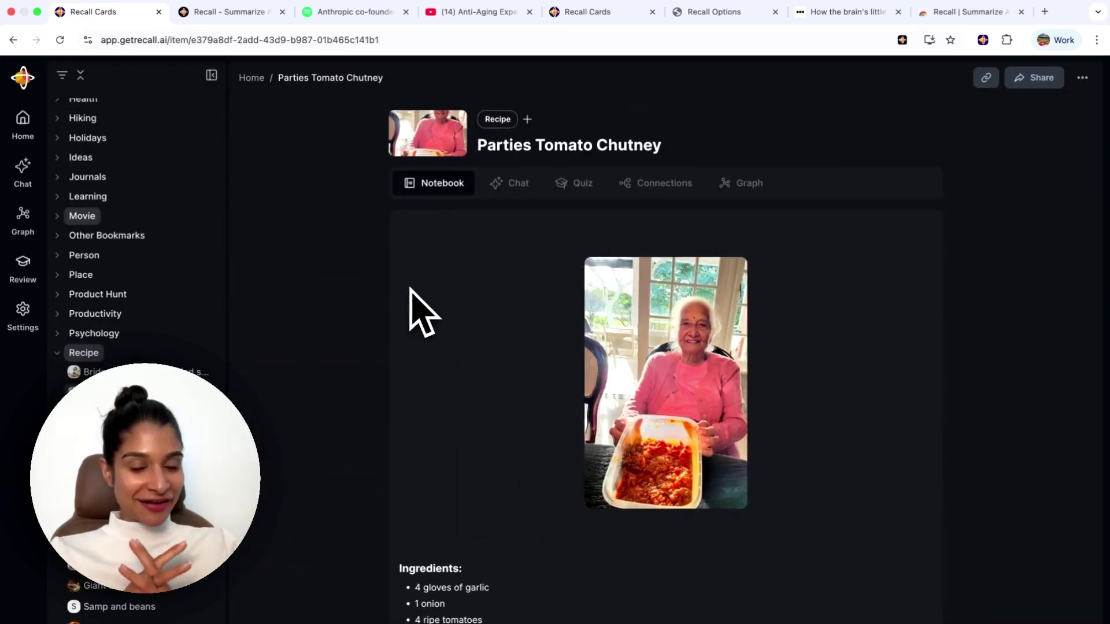
Return from the chutney recipe to the Recall home item grid.
left_click(253, 78)
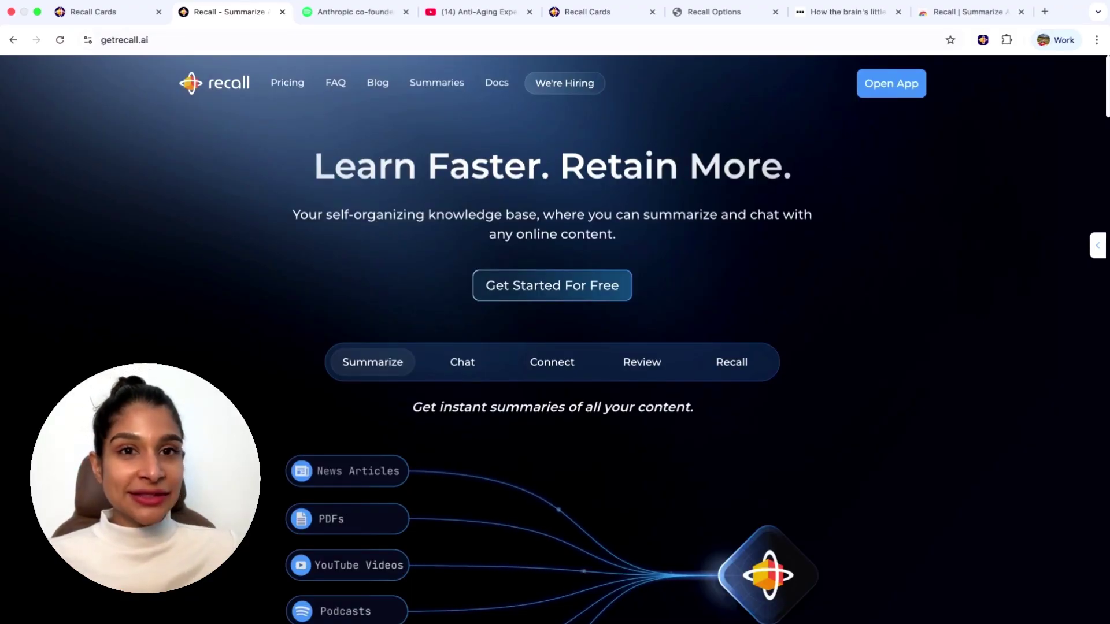
Switch to the Recall extension's Chrome Web Store listing.
left_click(953, 14)
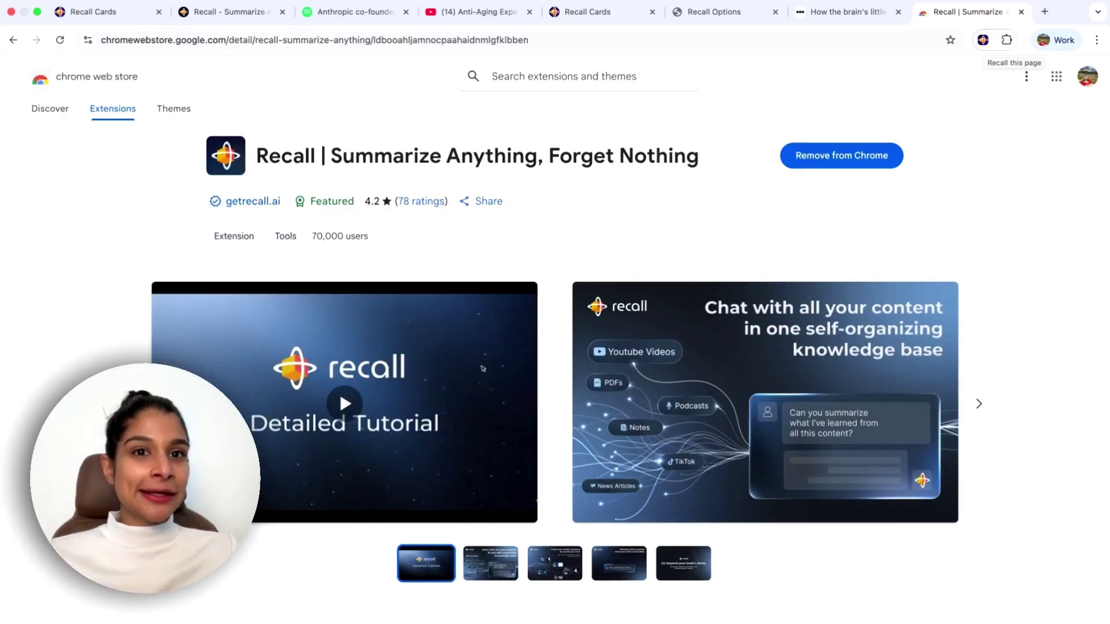
Open the Recall Options page and scroll through Settings down to Widget Options.
left_click(712, 12)
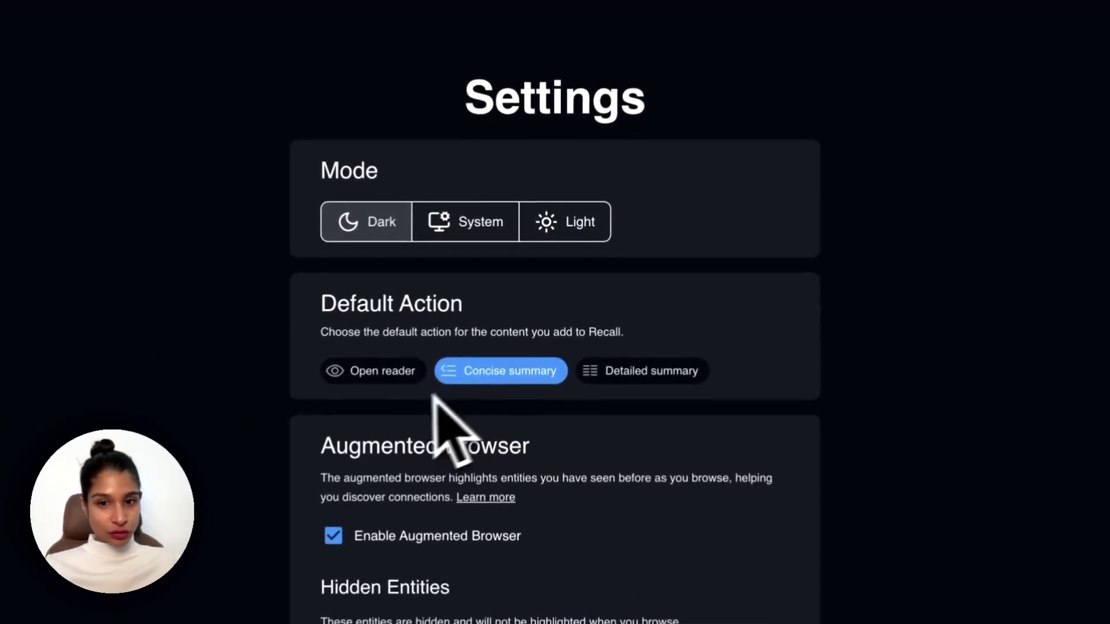
scroll(186, 558, "down", 2)
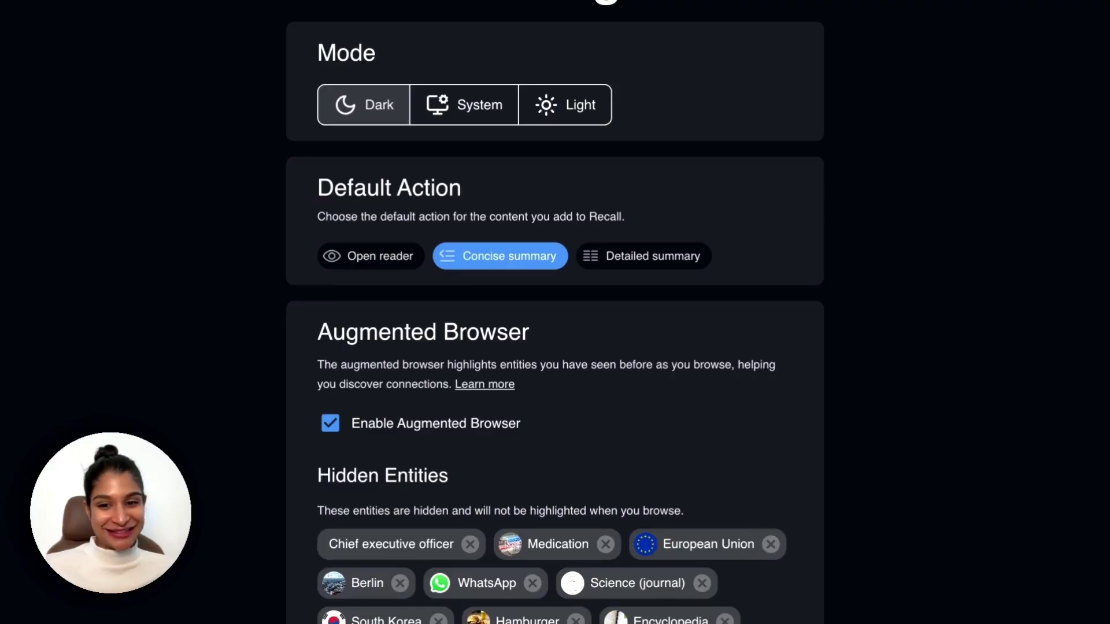
scroll(179, 569, "down", 6)
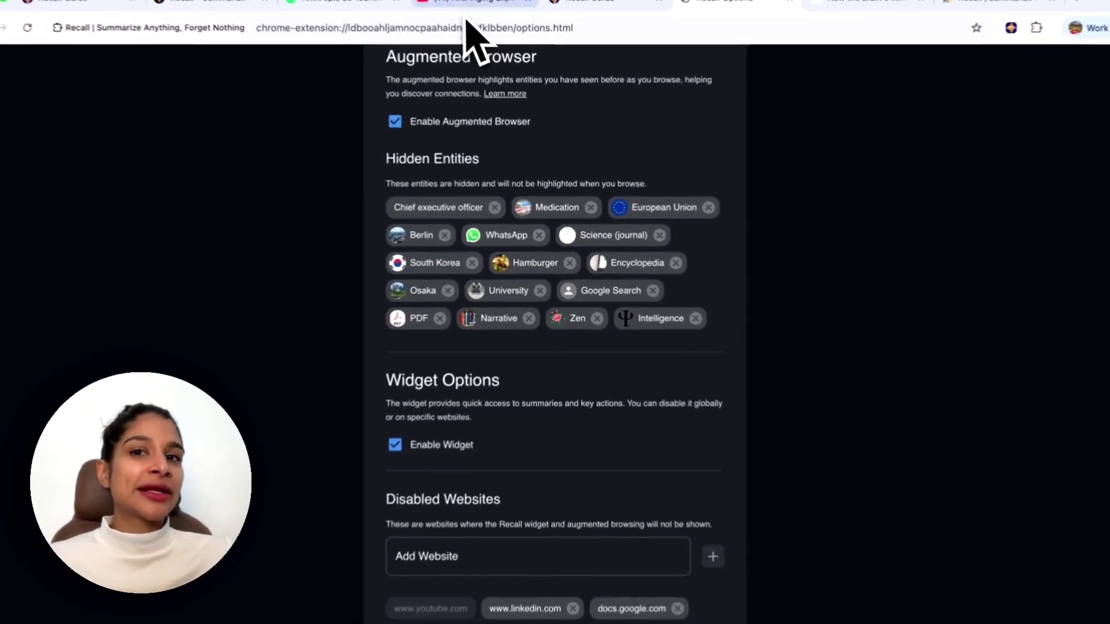
On the anti-aging creatine video, request a Concise Summary from Recall's Actions widget.
left_click(471, 11)
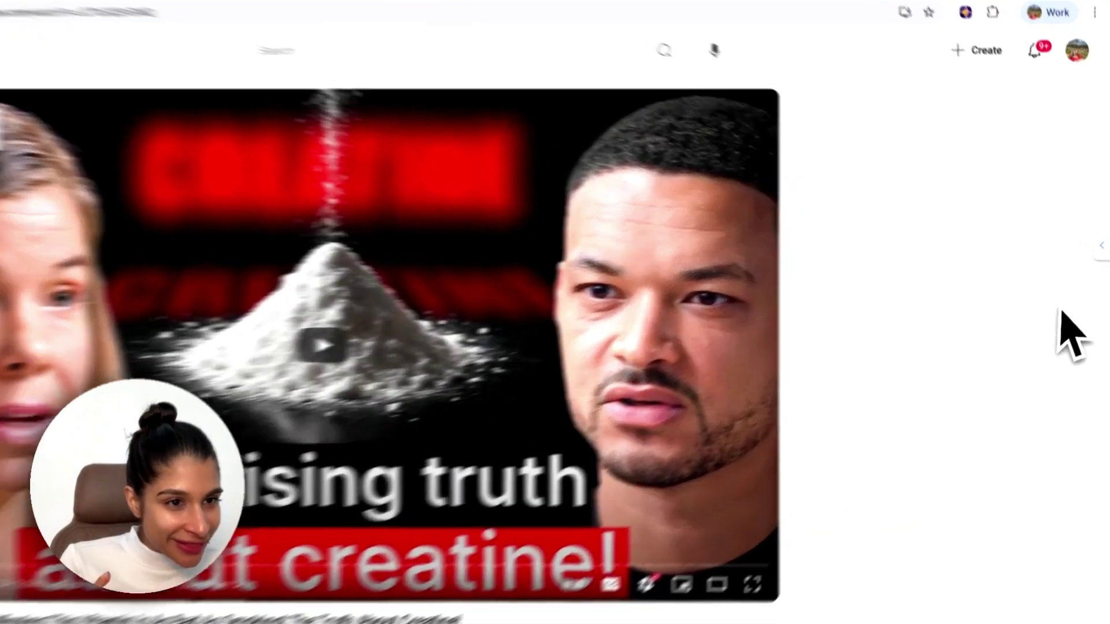
mouse_move(1101, 267)
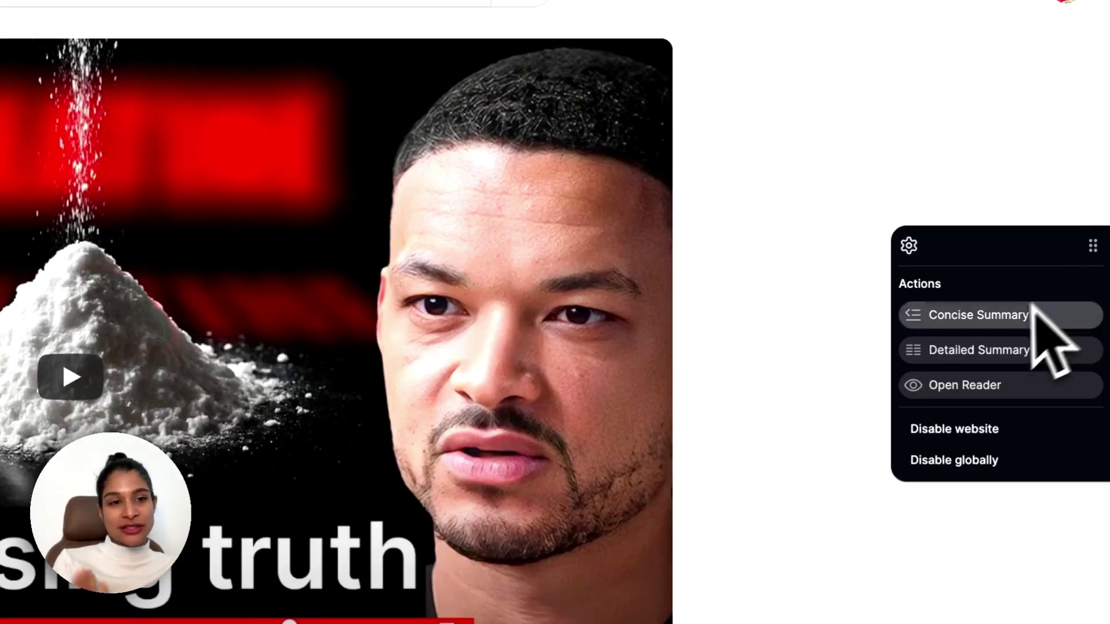
left_click(1007, 322)
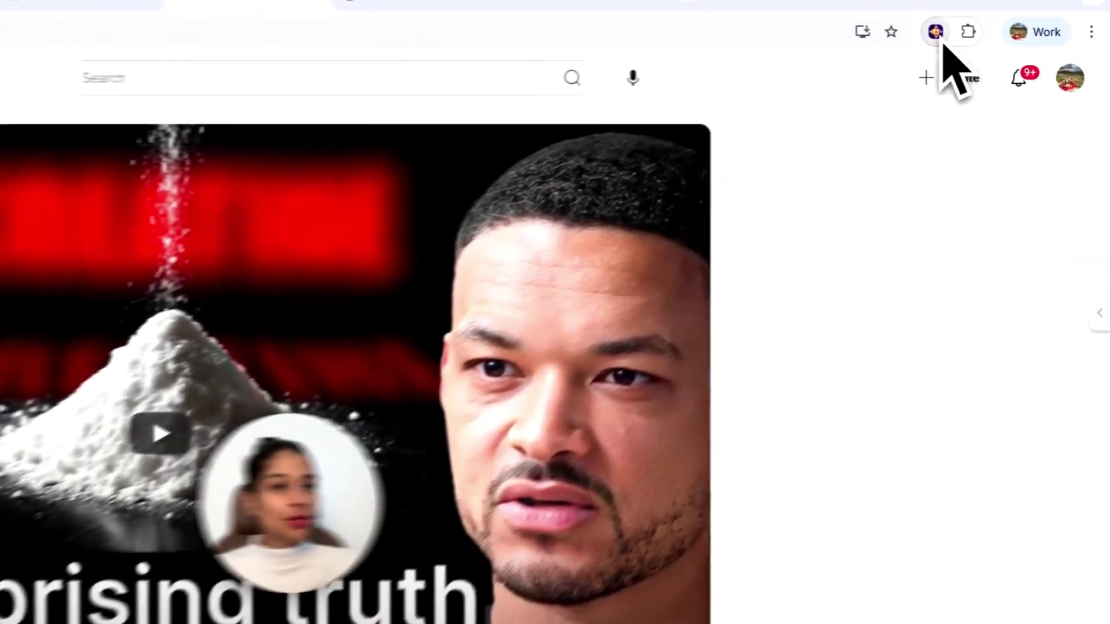
left_click(982, 40)
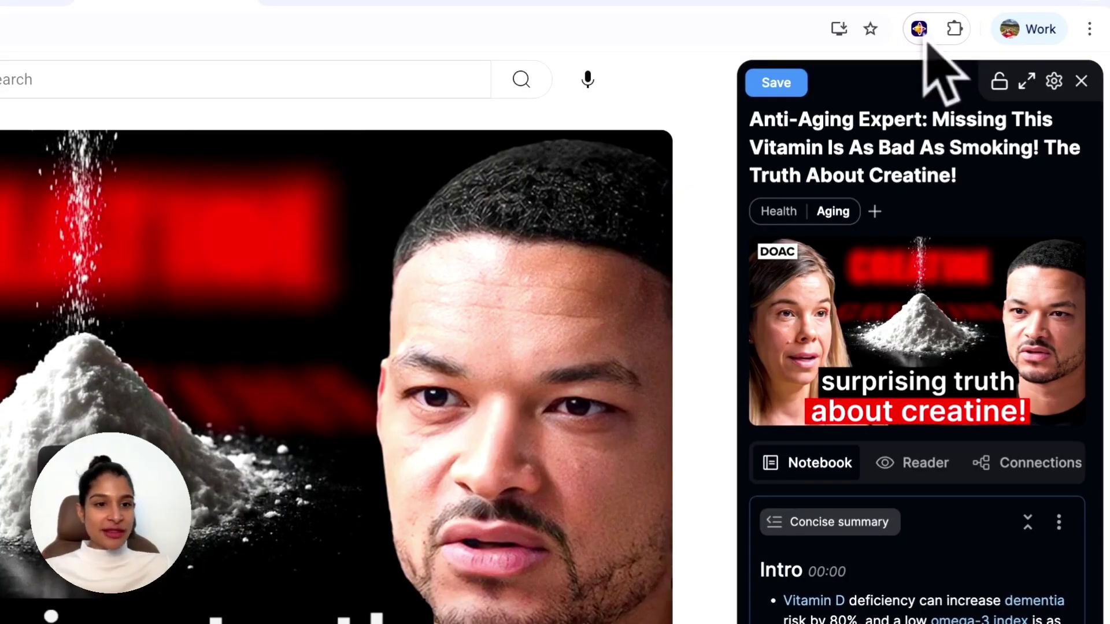
scroll(954, 421, "down", 5)
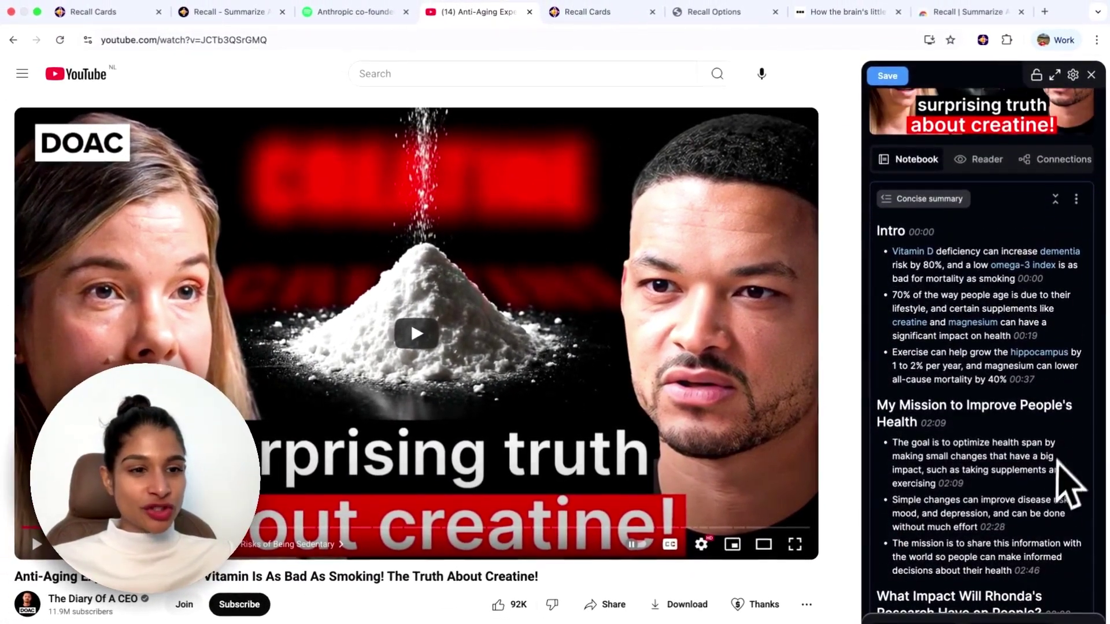
scroll(1030, 521, "down", 5)
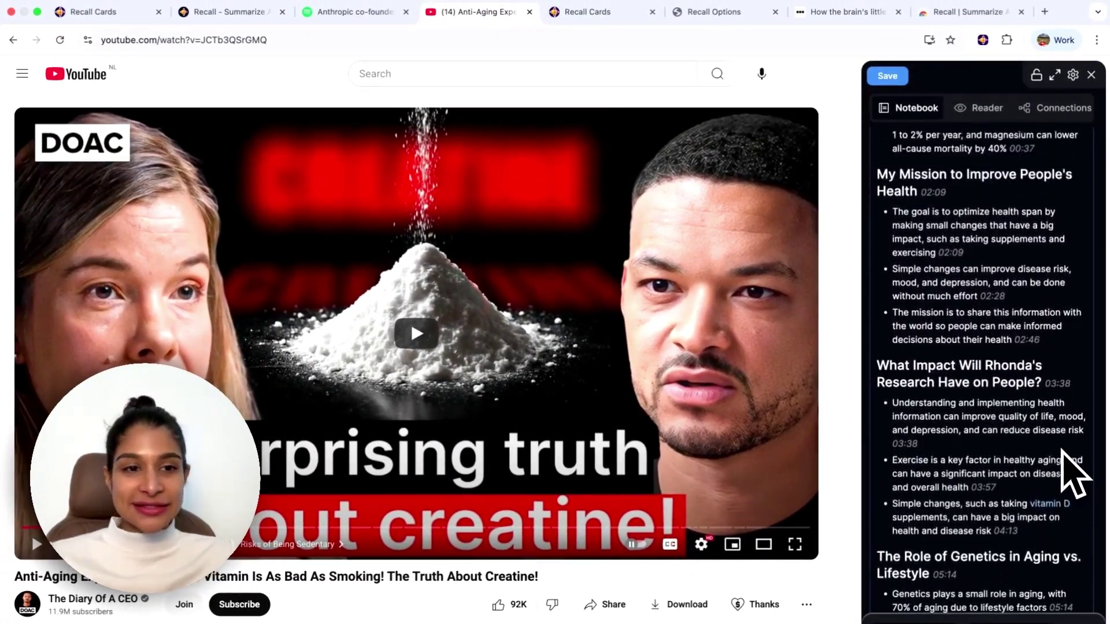
scroll(1072, 474, "up", 10)
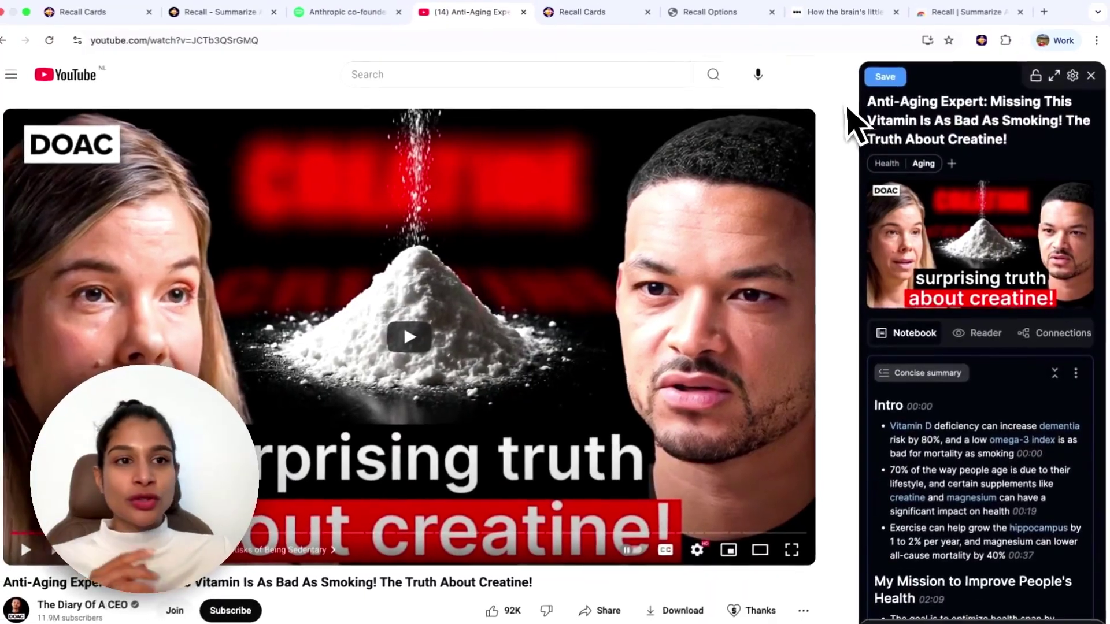
left_click(725, 150)
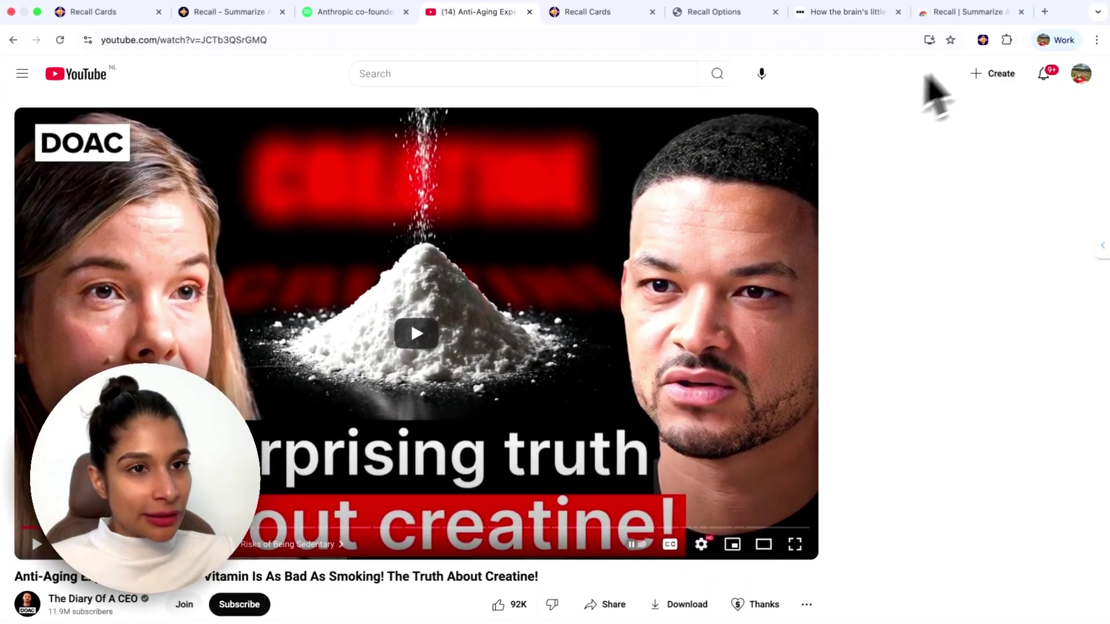
left_click(983, 40)
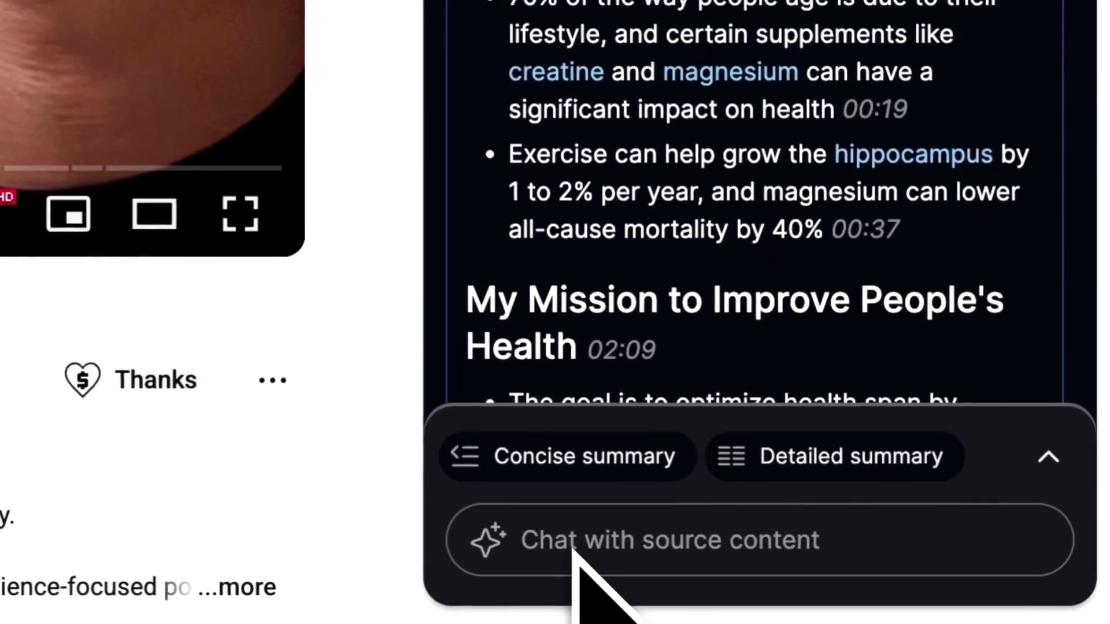
Ask the video 'What is the surprising truth about creatine?' and read through the answer.
left_click(916, 623)
type("What is th")
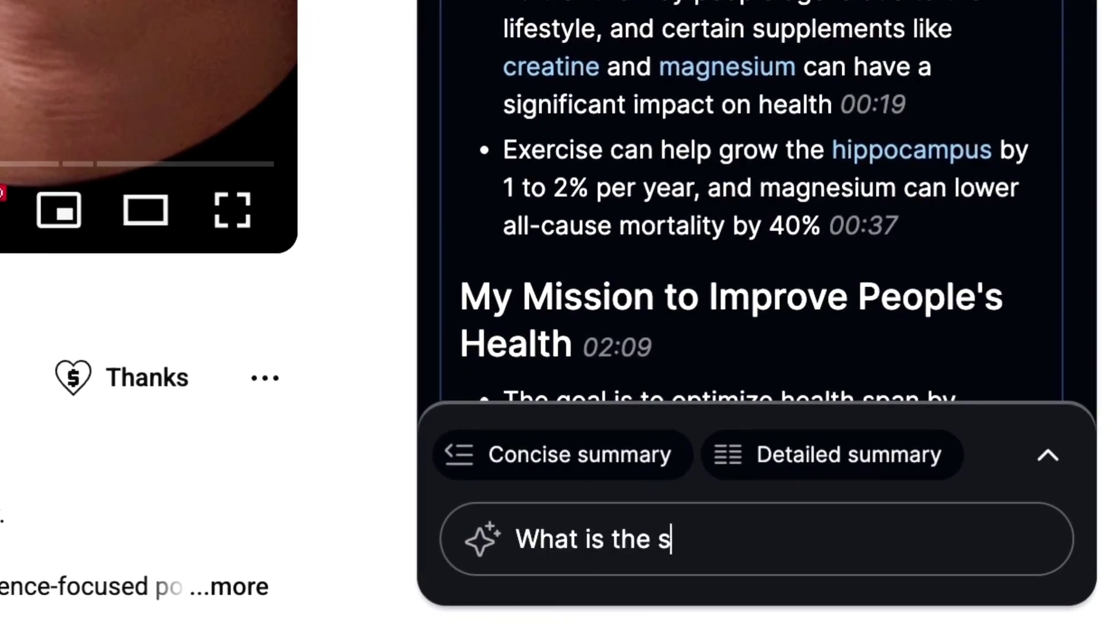
type("e surprising truth about")
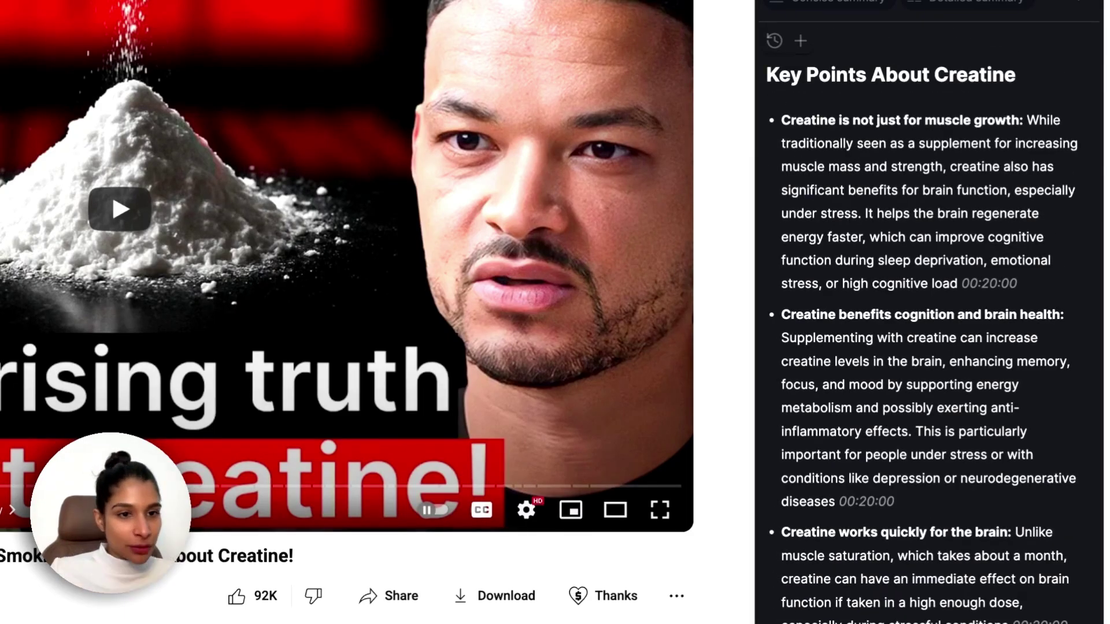
scroll(1004, 422, "down", 8)
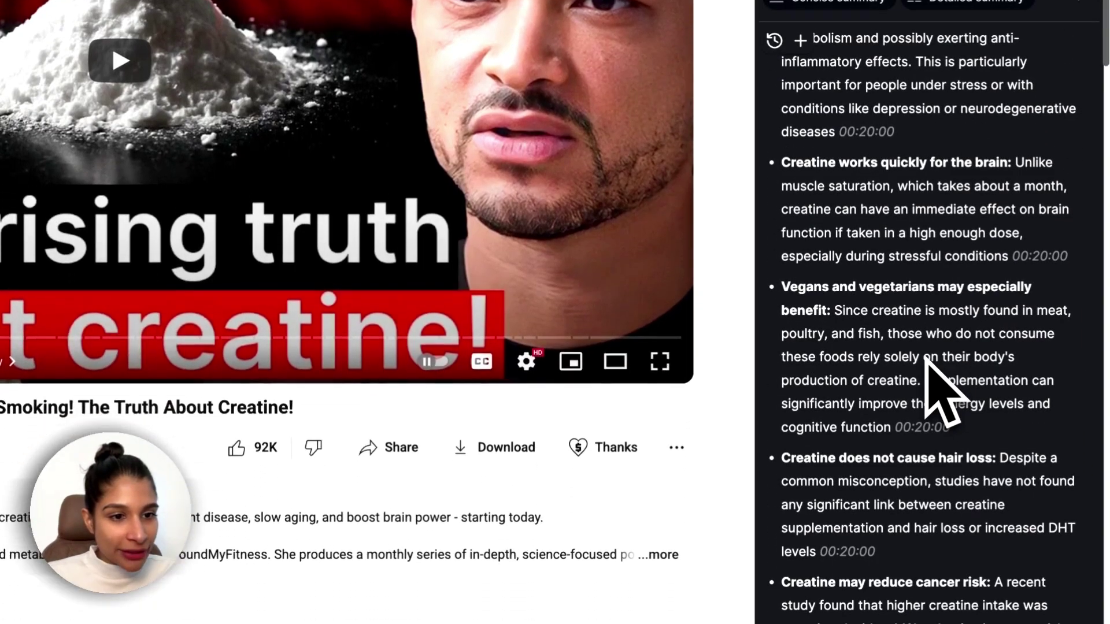
scroll(664, 397, "up", 2)
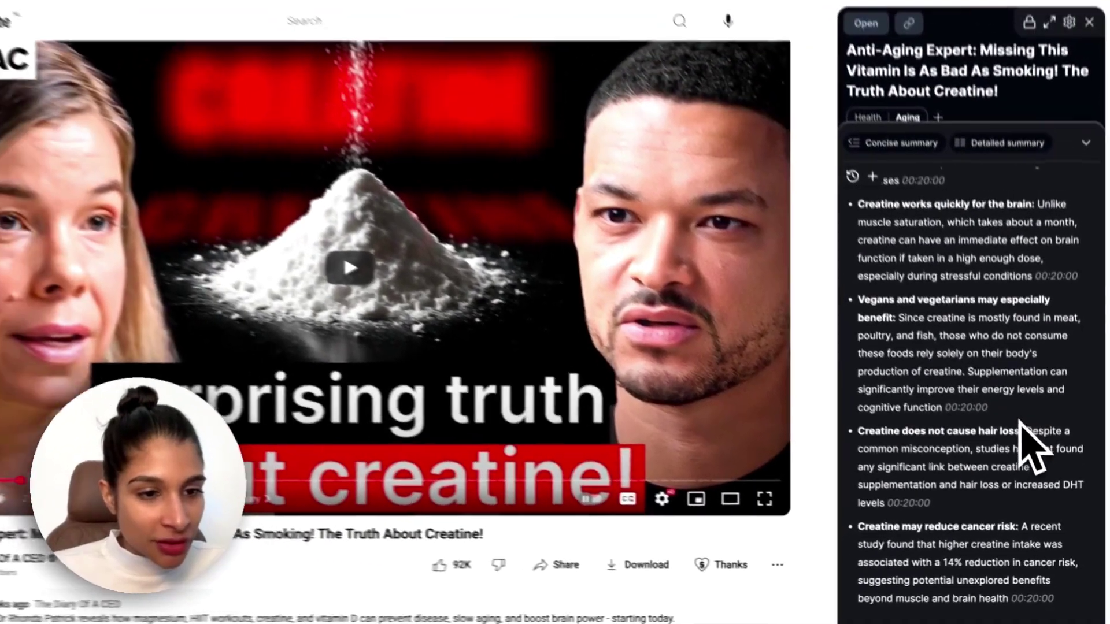
scroll(983, 370, "down", 5)
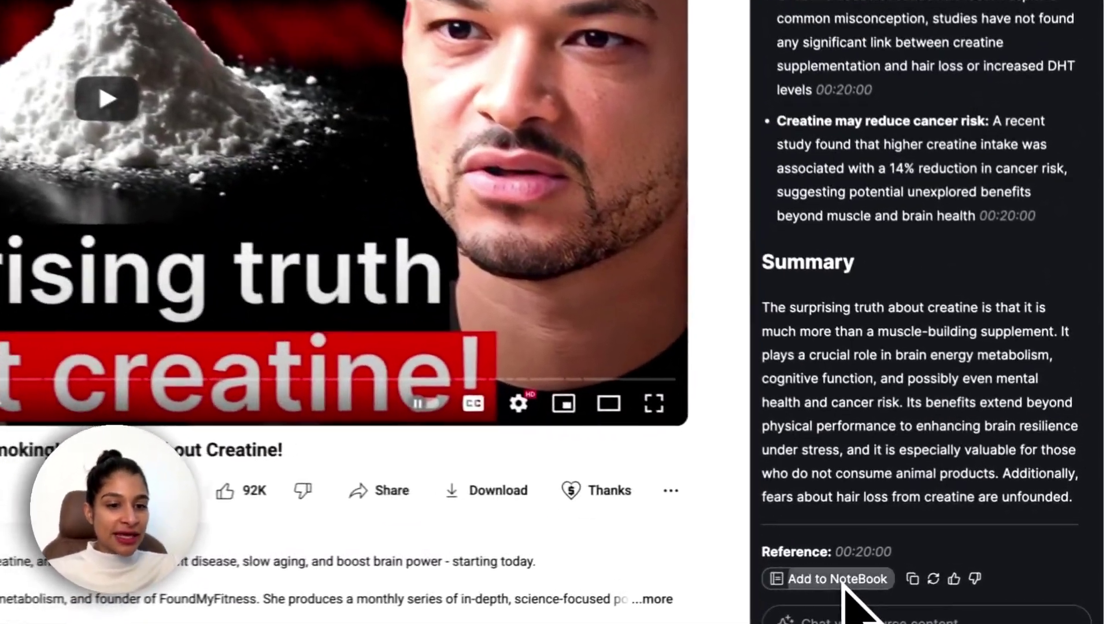
left_click(912, 568)
scroll(972, 405, "up", 5)
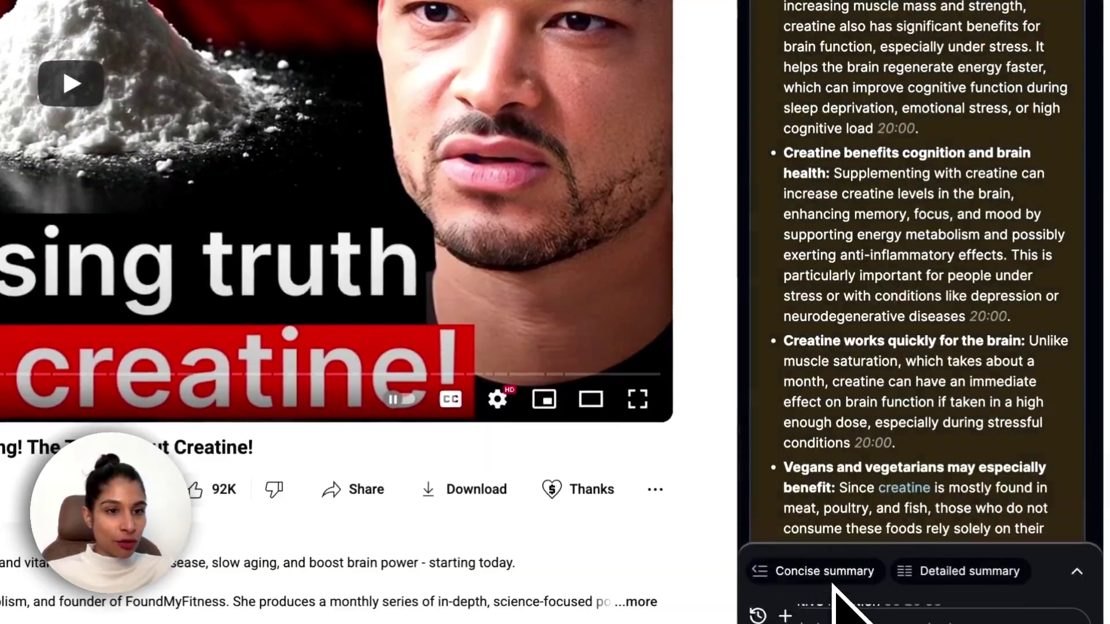
scroll(1041, 297, "up", 3)
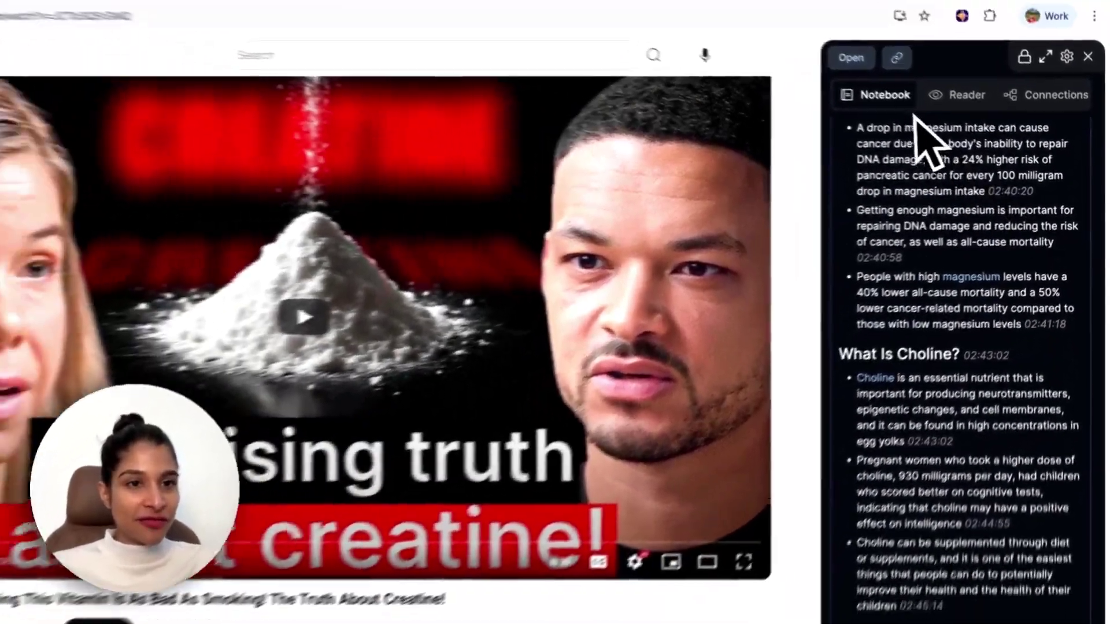
scroll(1063, 302, "up", 15)
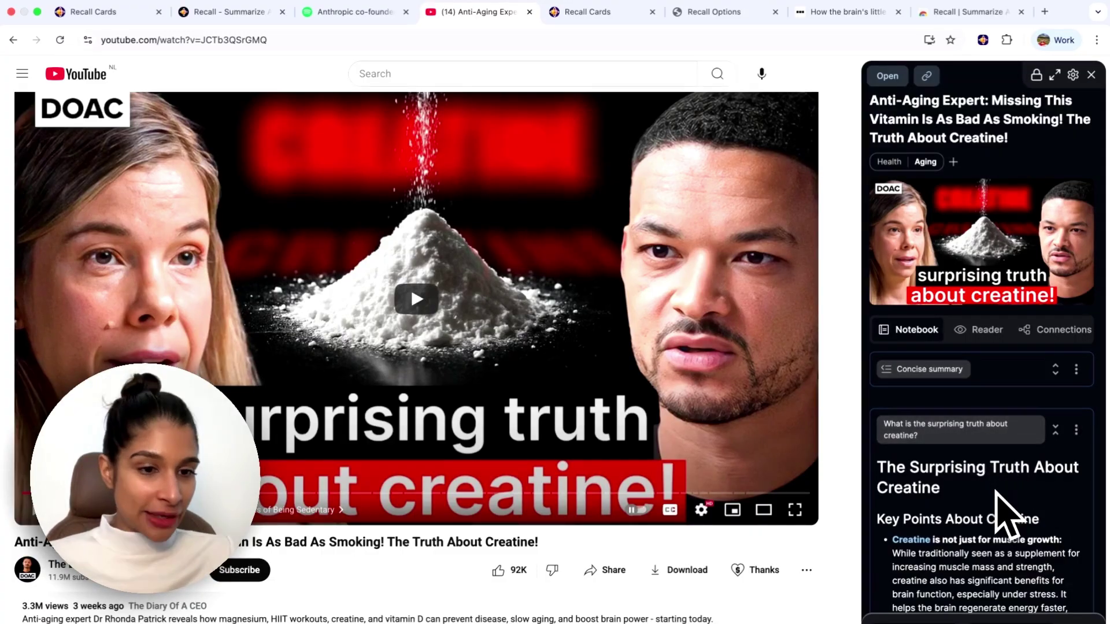
scroll(1006, 509, "down", 7)
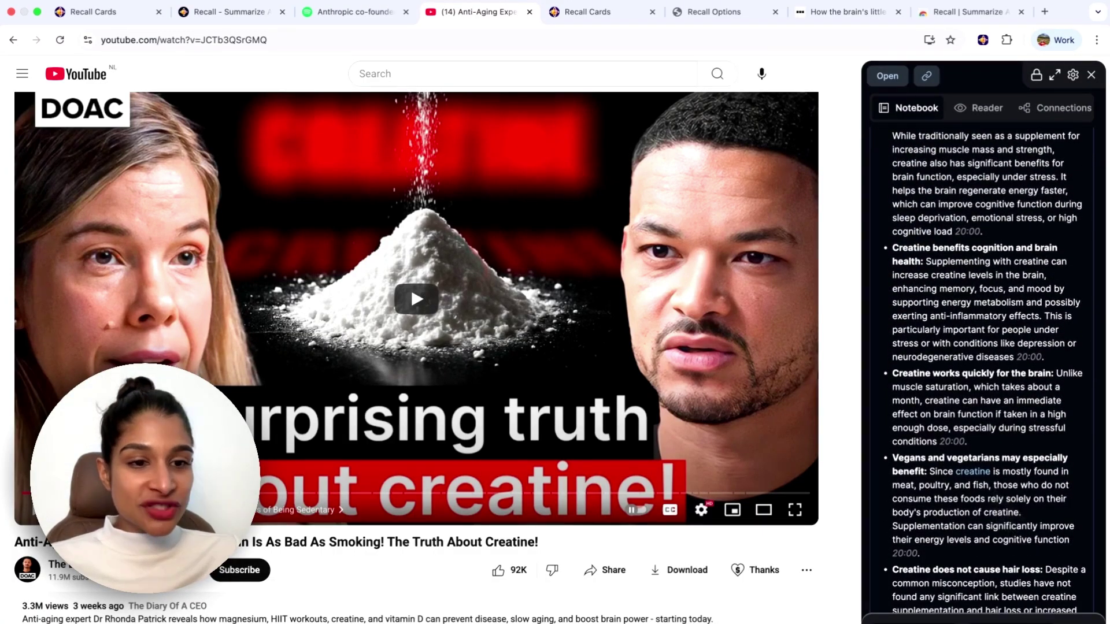
scroll(989, 371, "down", 2)
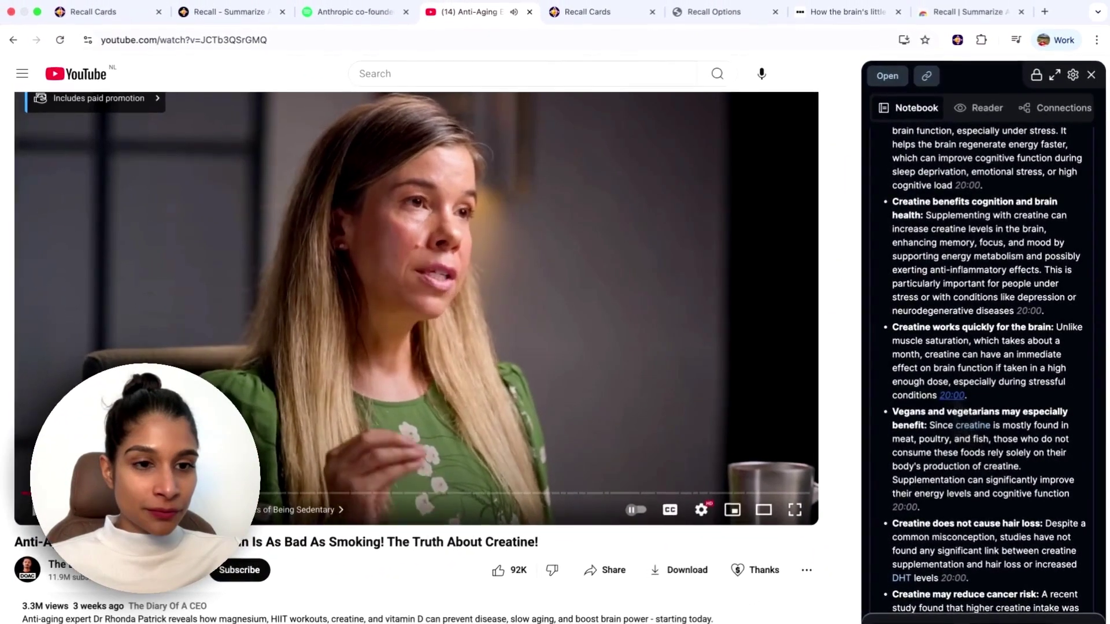
scroll(995, 405, "down", 5)
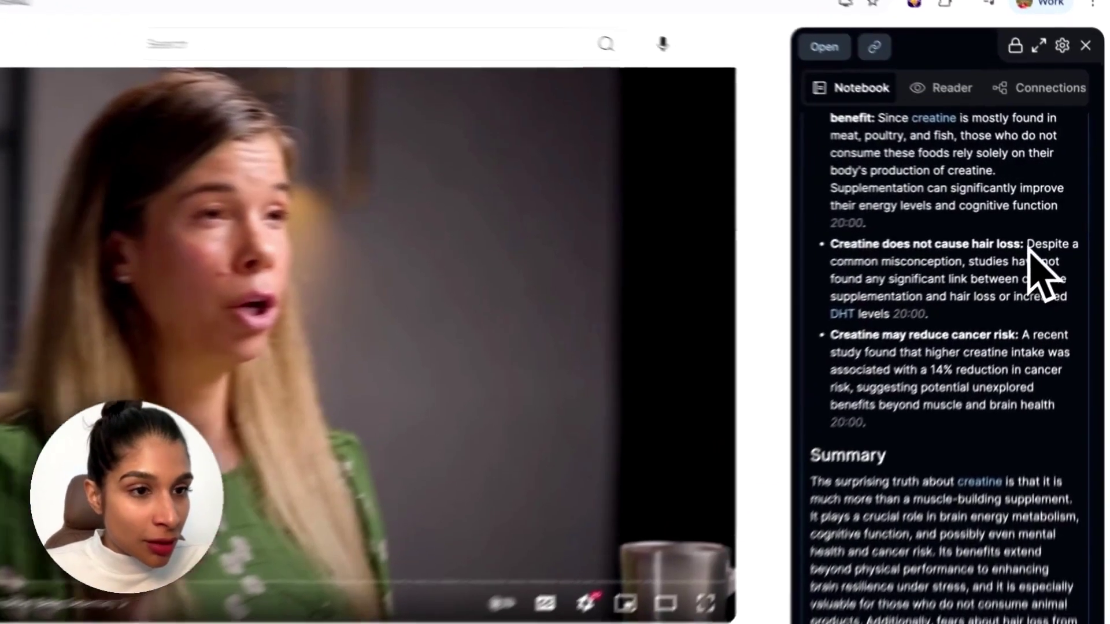
Highlight the hair-loss point's explanation text in yellow.
left_click_drag(1028, 244, 889, 317)
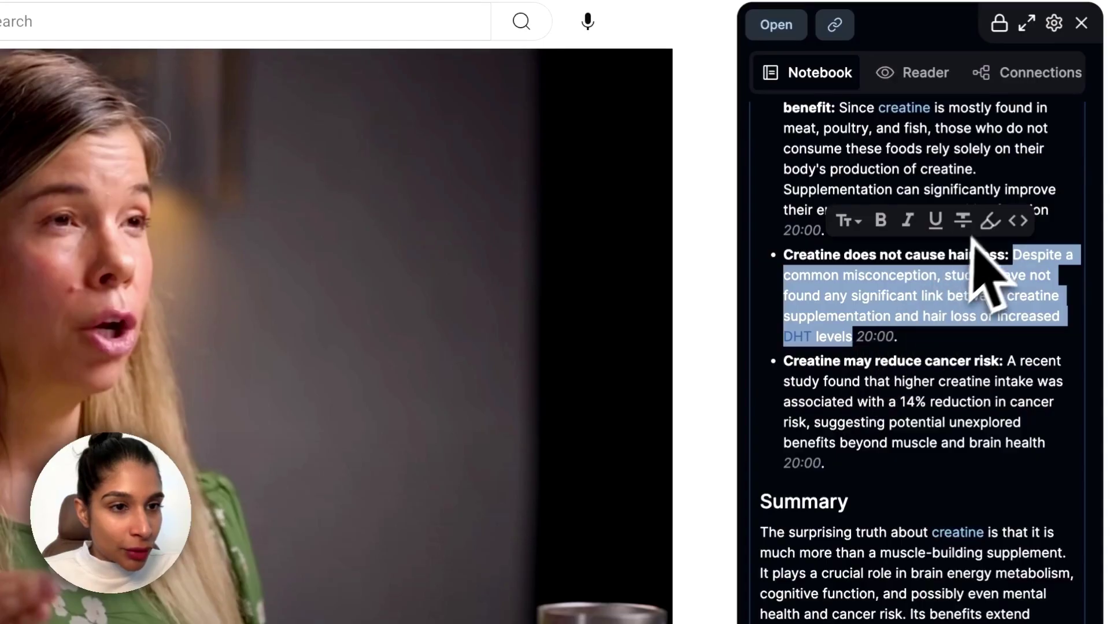
left_click(990, 221)
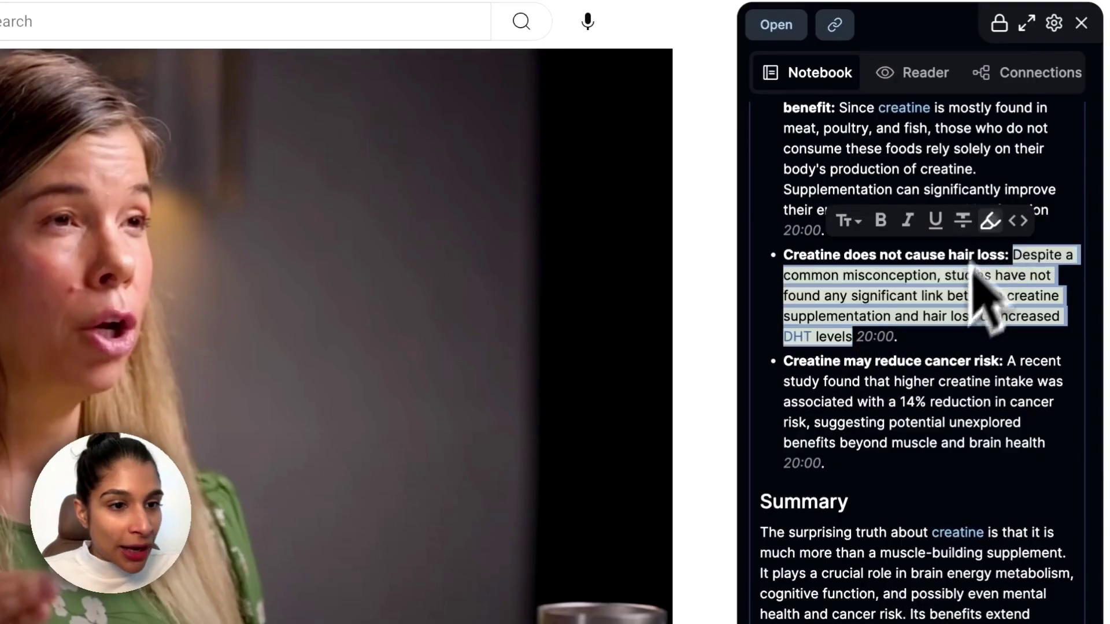
left_click(942, 338)
Add a 'This reminds me of...' note beneath it, then open the video in Recall.
key("Return")
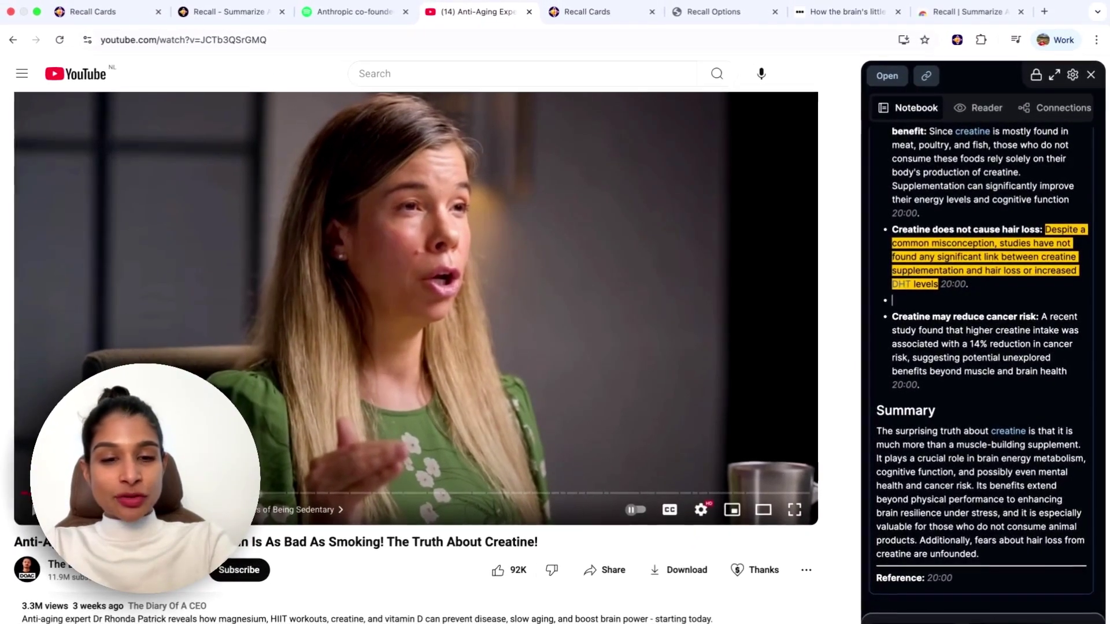
type("This reminds me of...")
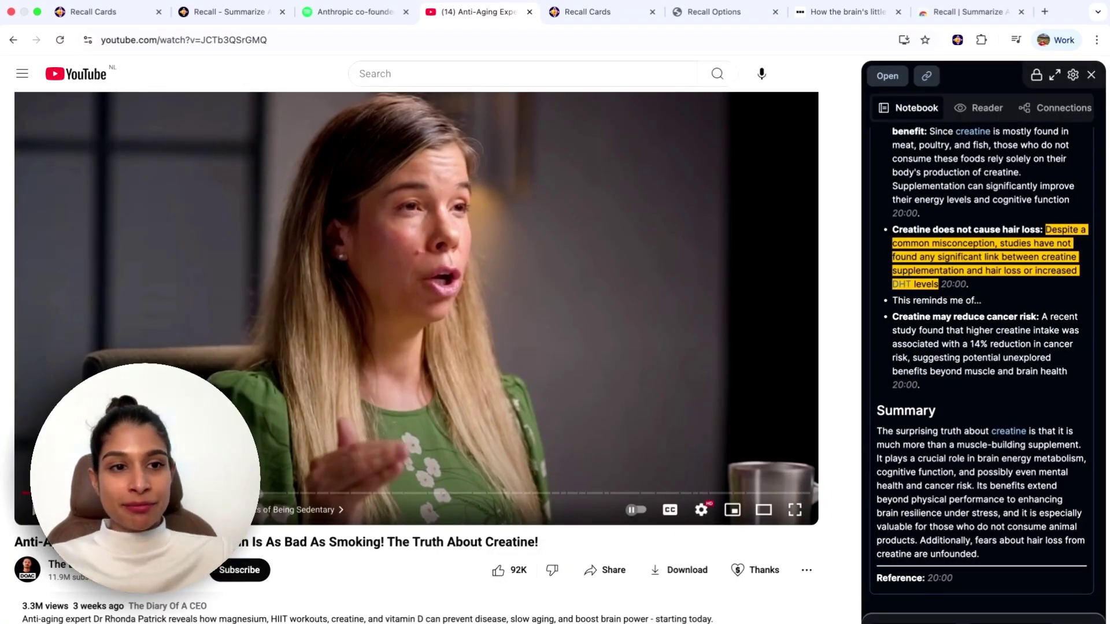
left_click(892, 79)
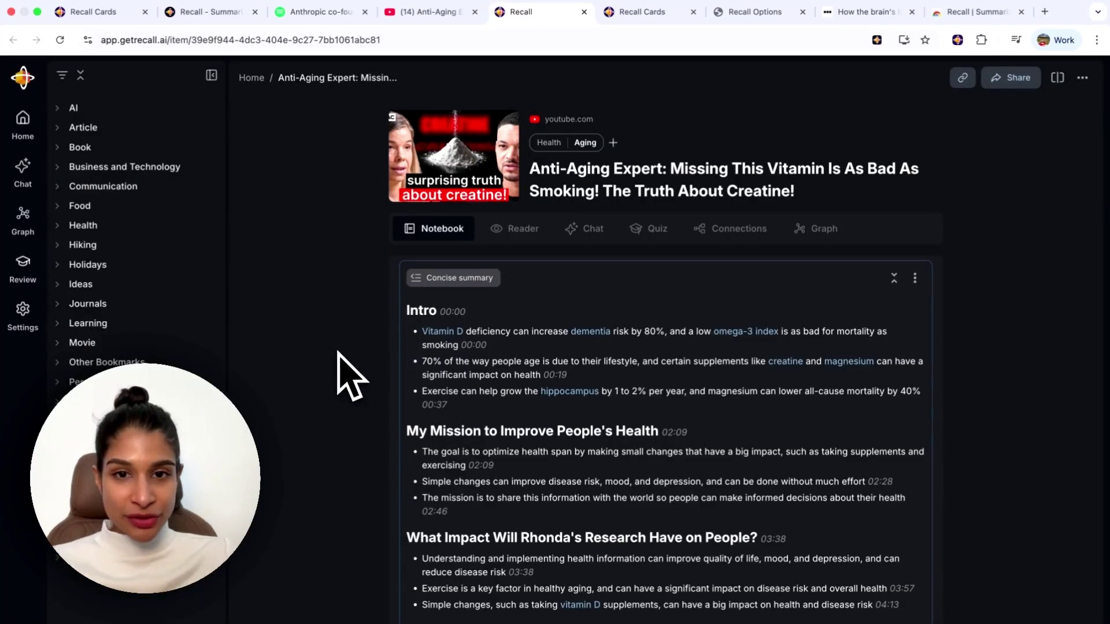
Collapse the Concise summary card in the video's notes.
left_click(894, 279)
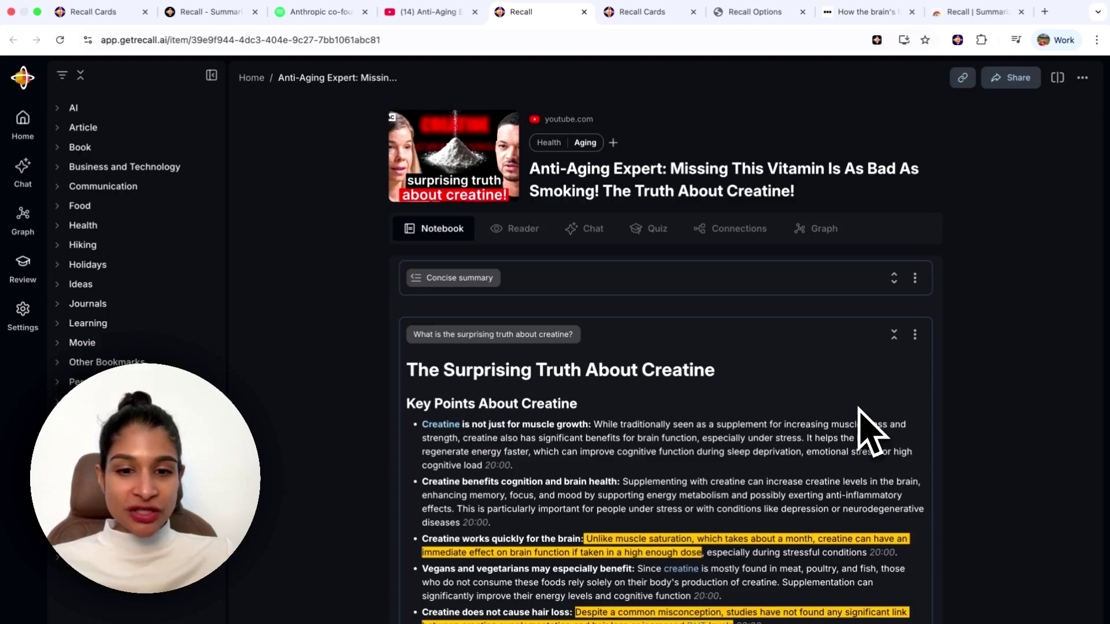
scroll(865, 428, "down", 3)
scroll(872, 480, "up", 3)
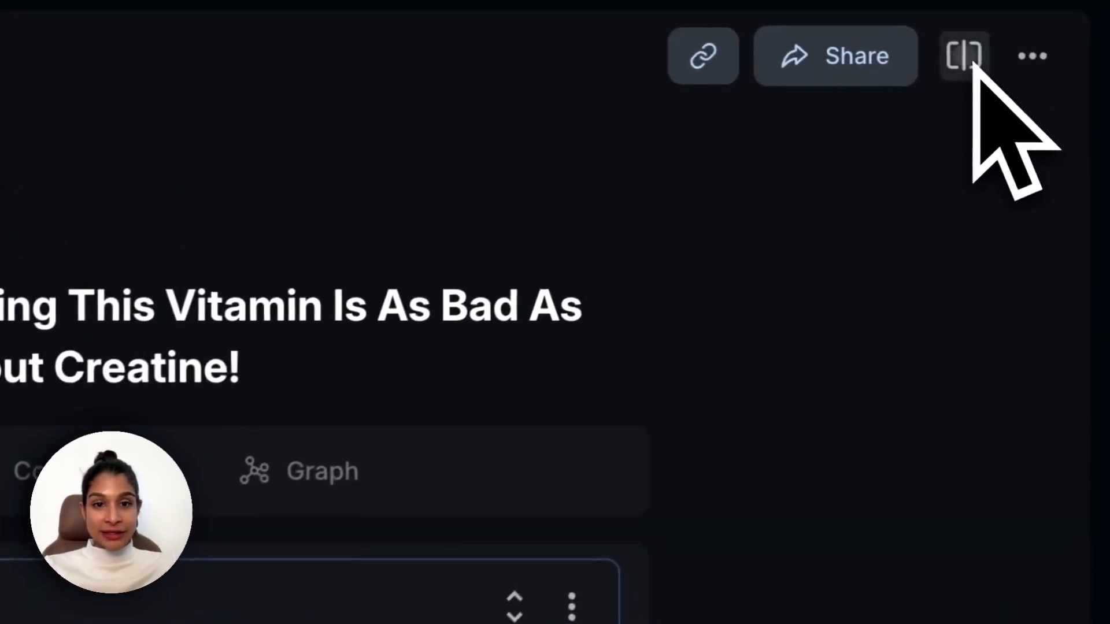
Show the transcript beside the notes, then go to Chat with the knowledge base.
left_click(972, 60)
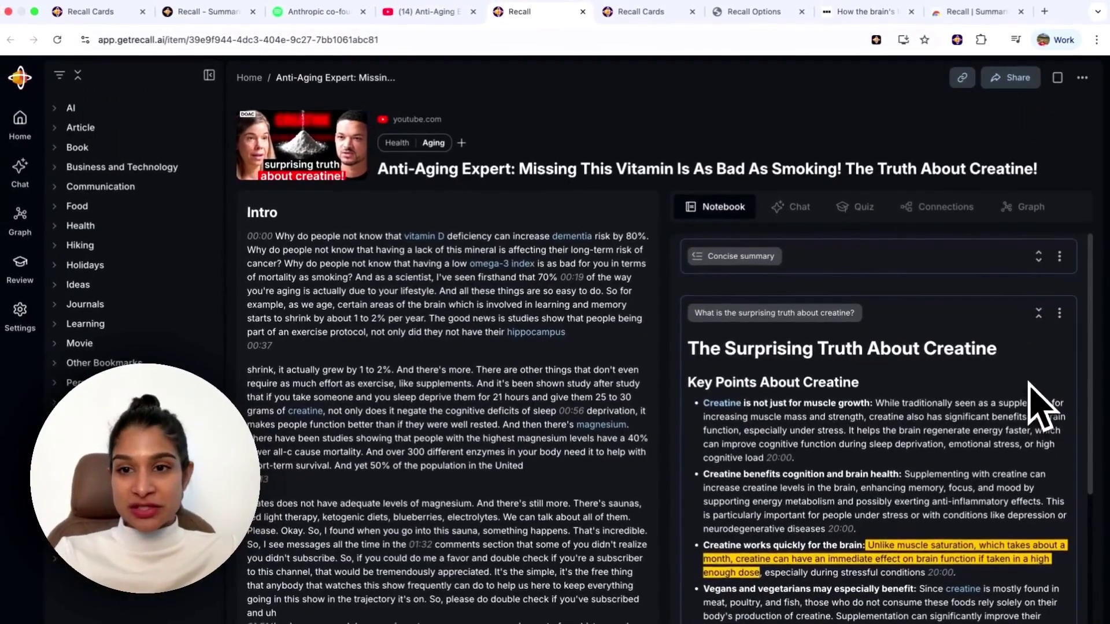
scroll(595, 446, "down", 3)
scroll(594, 445, "up", 3)
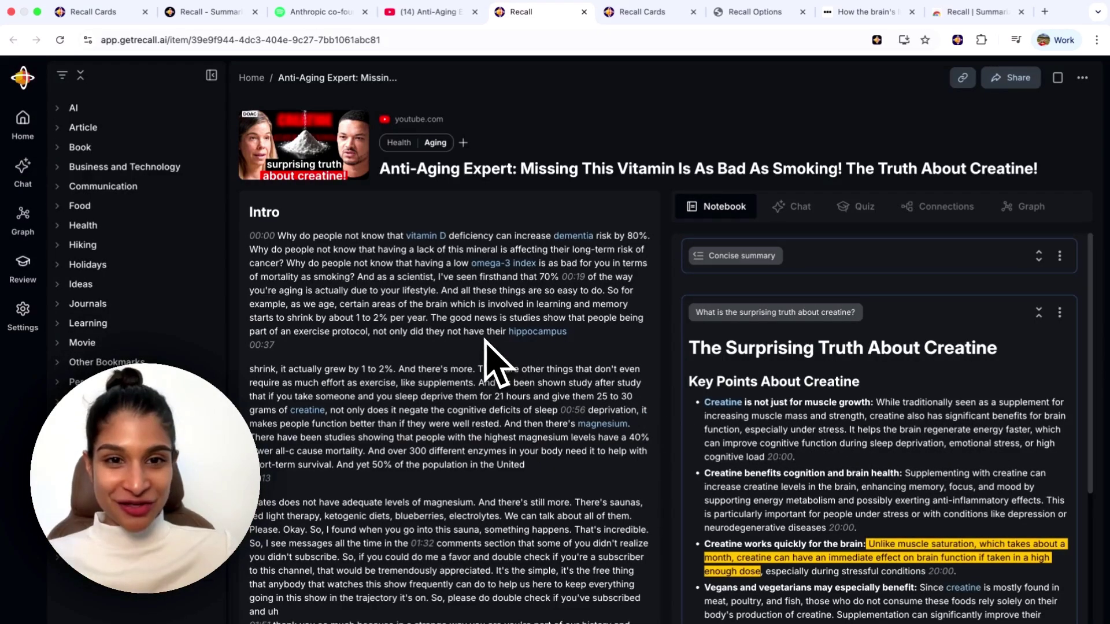
left_click(22, 174)
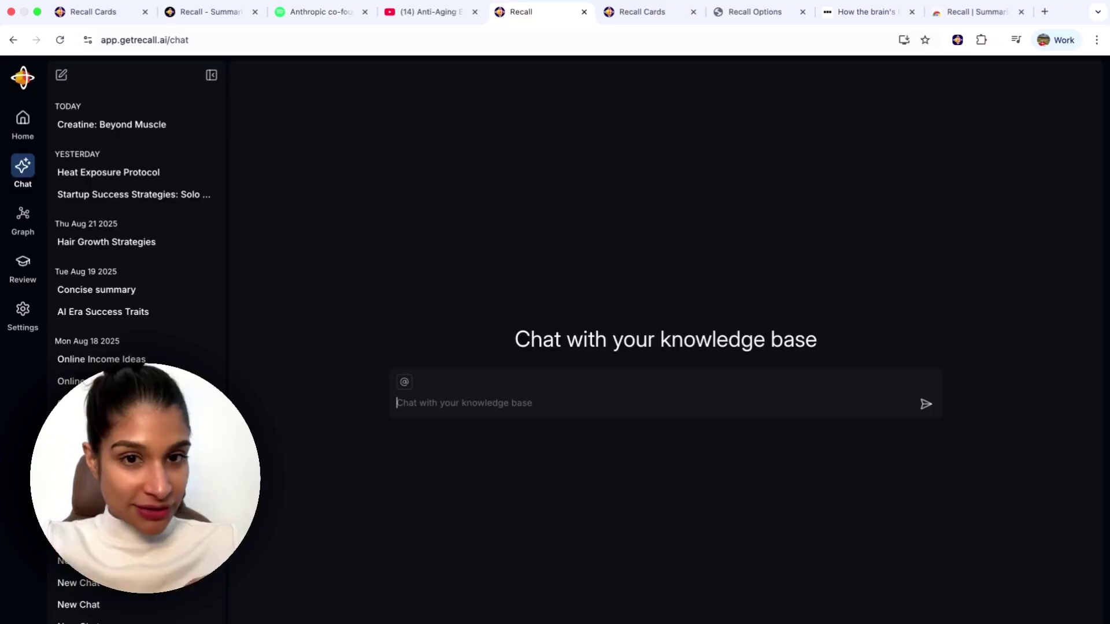
Scope the chat to Longevity and Aging, then request a longevity protocol from their content.
type("@")
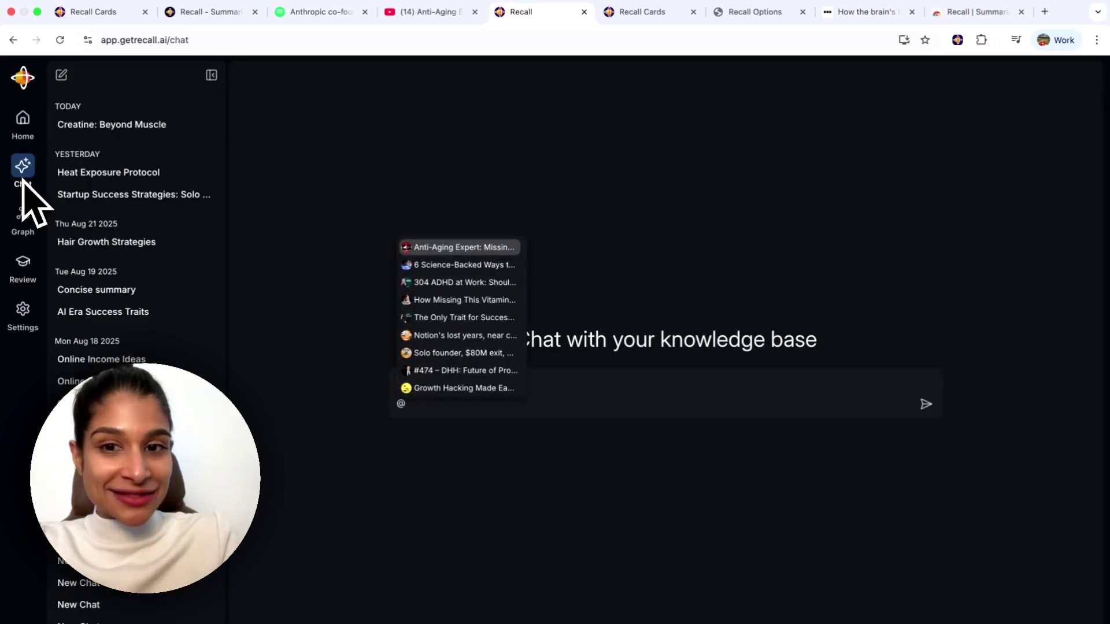
type("long")
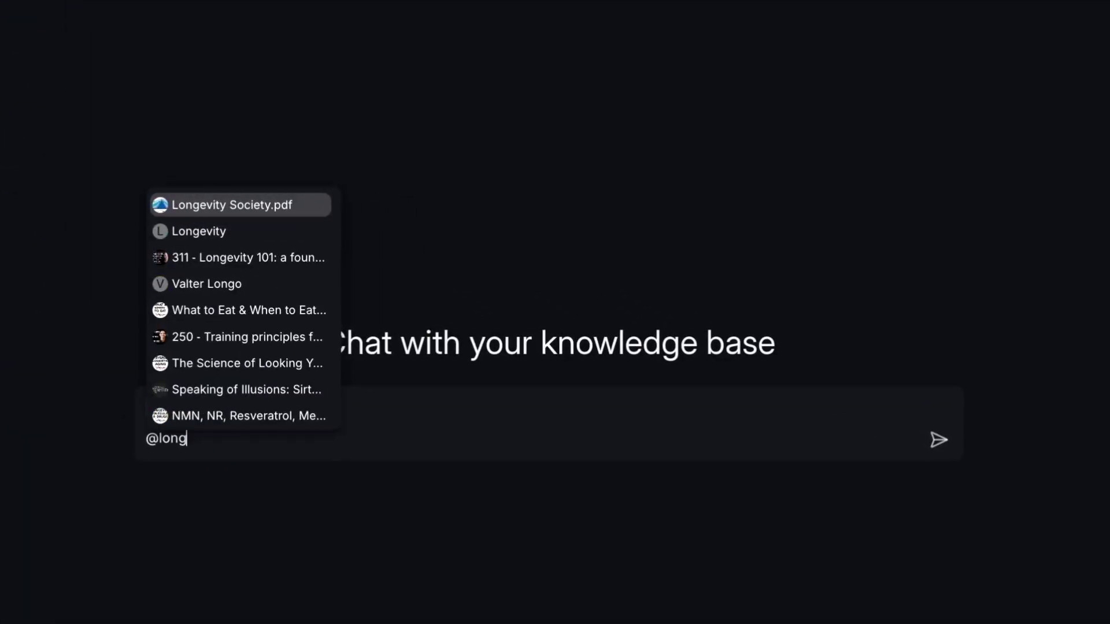
left_click(199, 231)
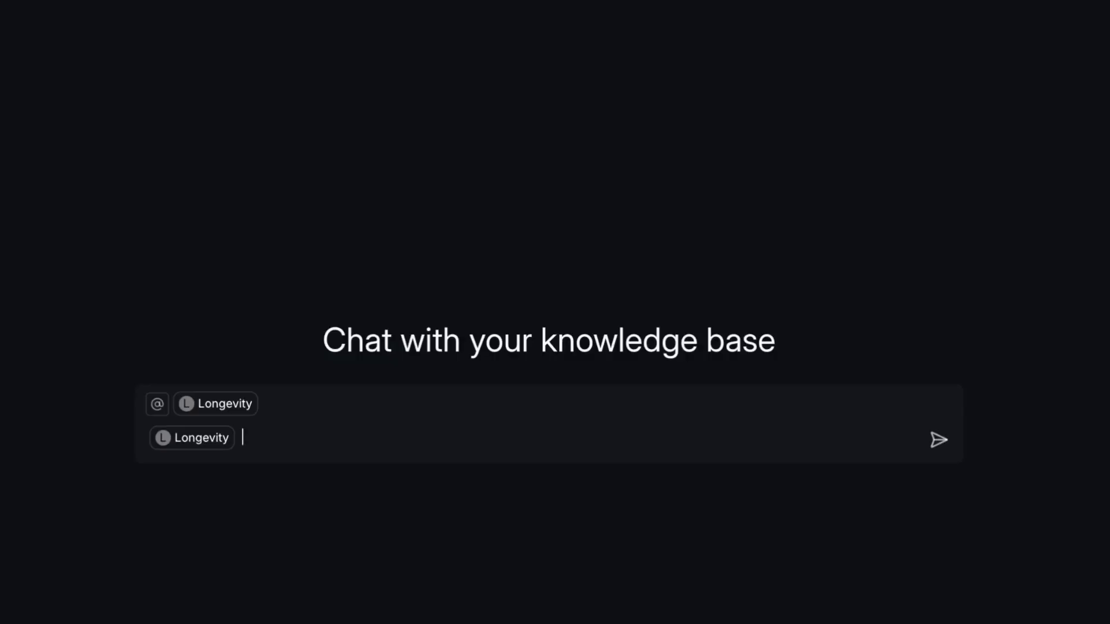
type("@agin")
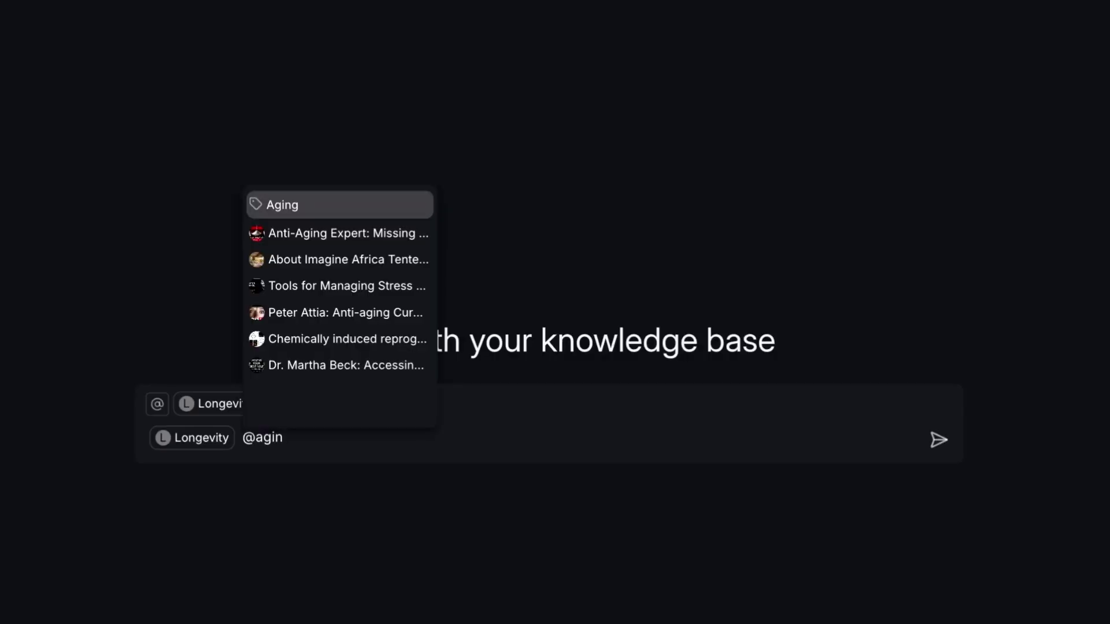
left_click(322, 210)
type("make ma")
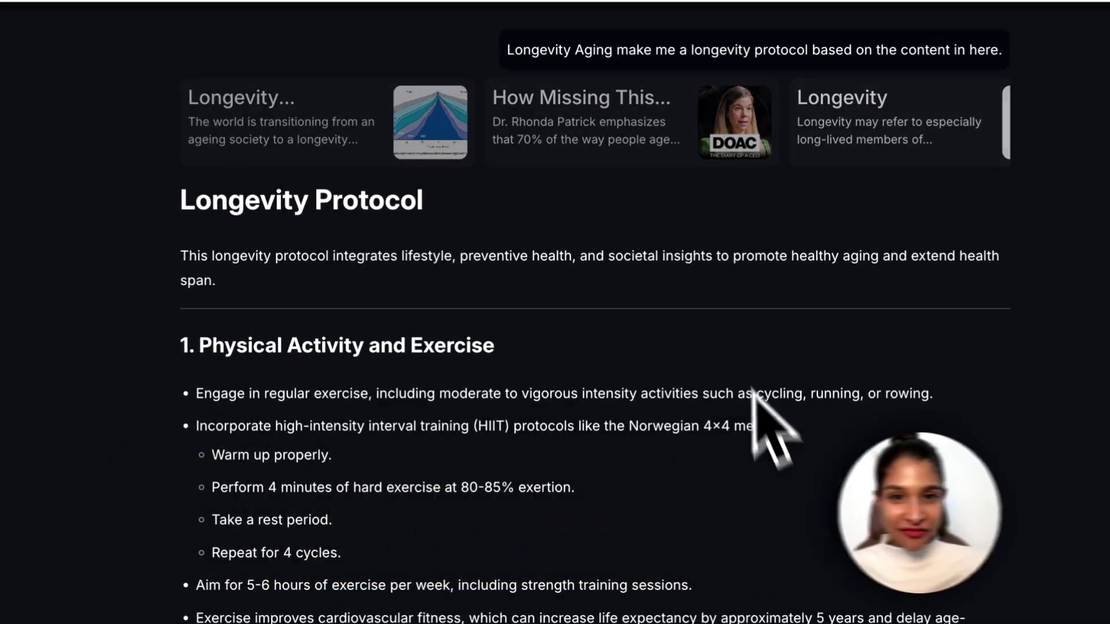
scroll(454, 322, "down", 3)
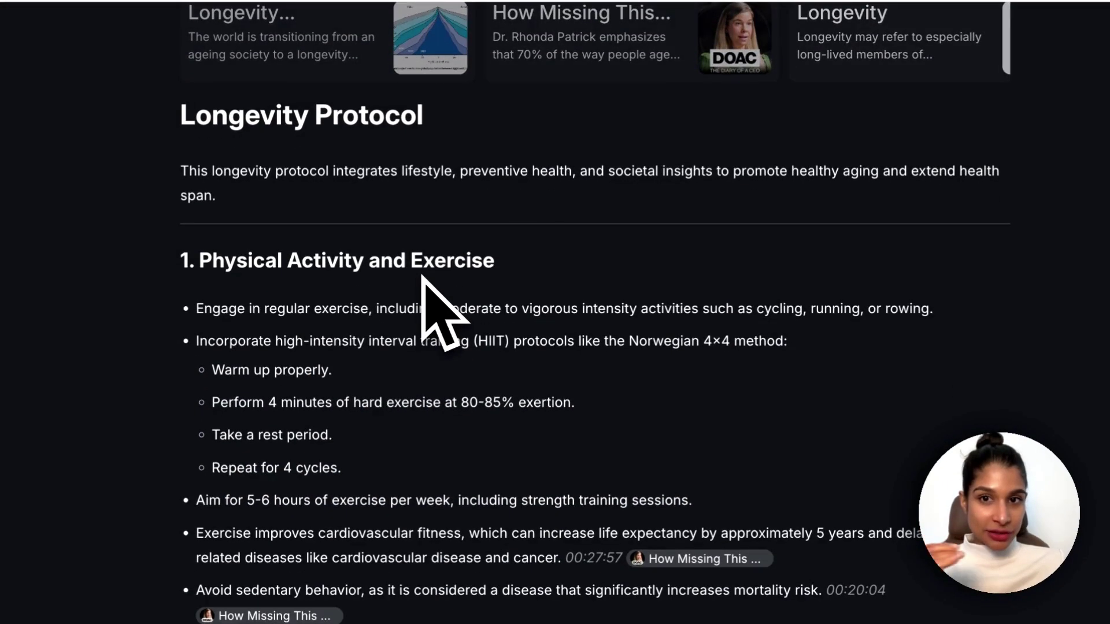
scroll(425, 289, "down", 5)
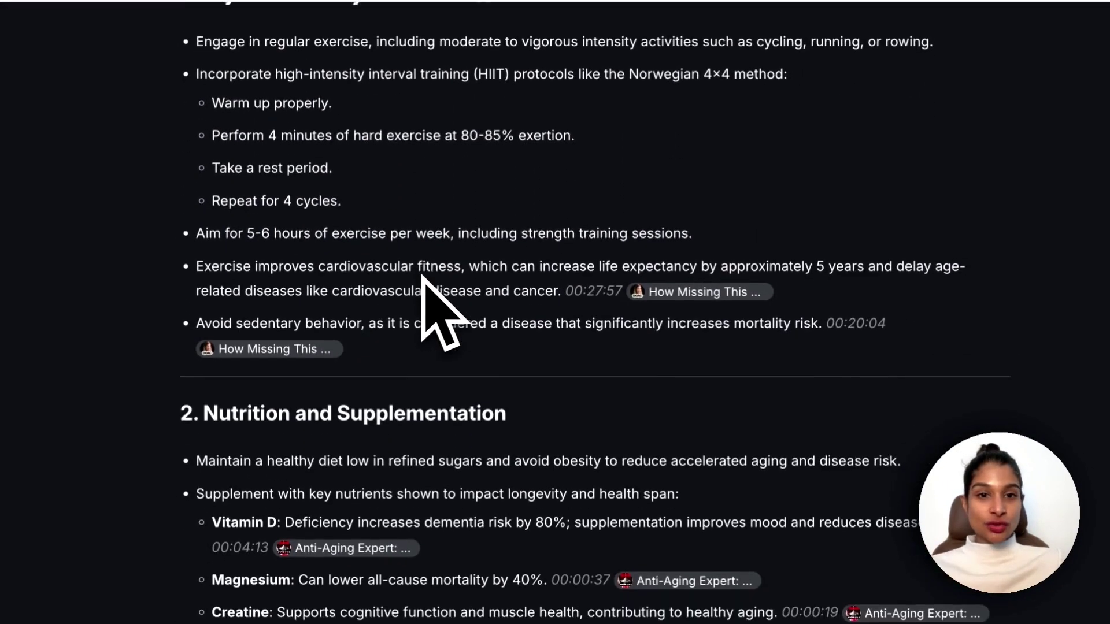
scroll(422, 277, "down", 5)
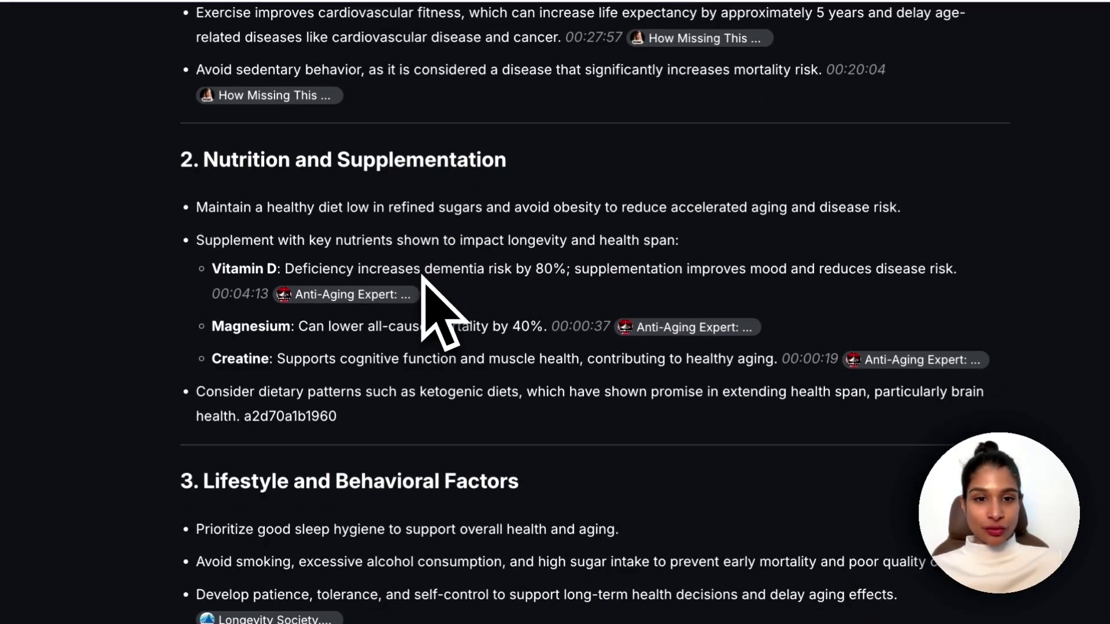
scroll(422, 289, "down", 2)
scroll(399, 283, "up", 15)
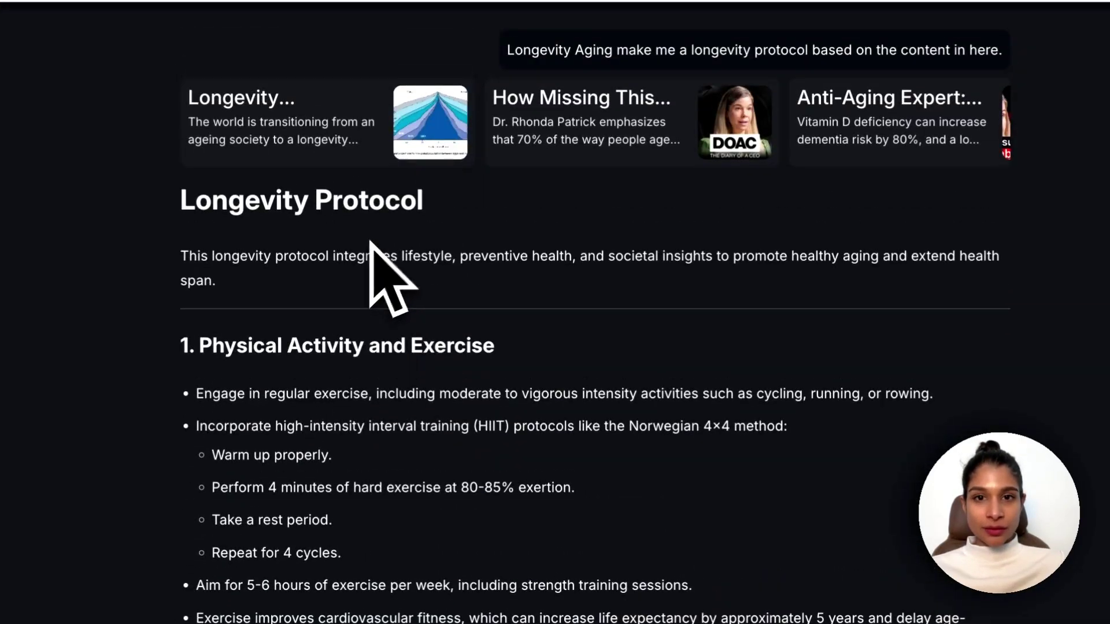
scroll(521, 139, "right", 3)
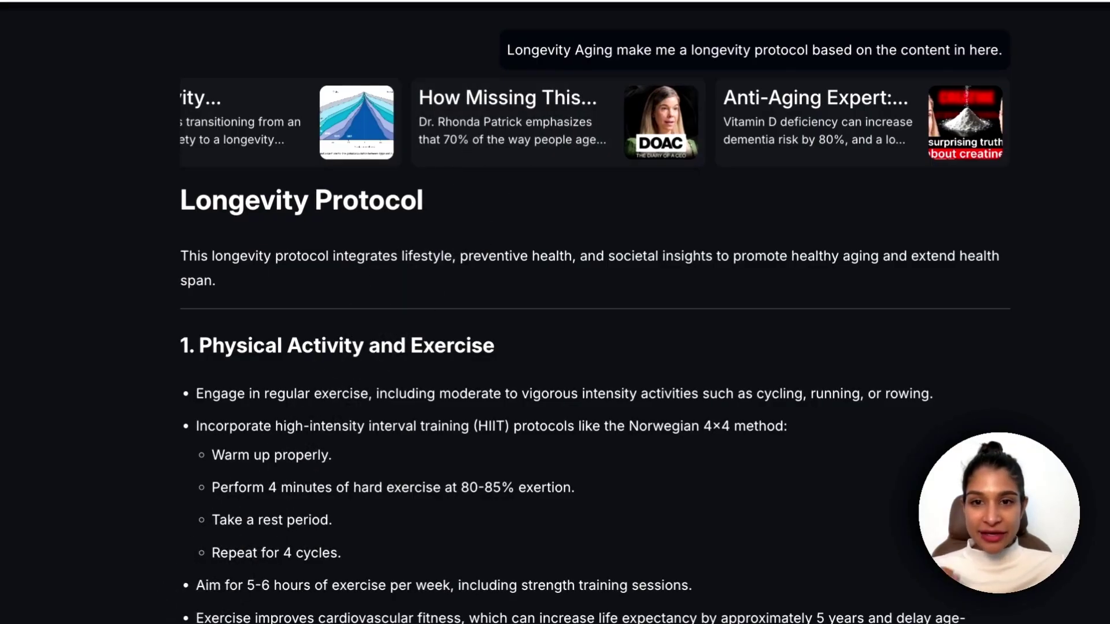
scroll(578, 312, "down", 4)
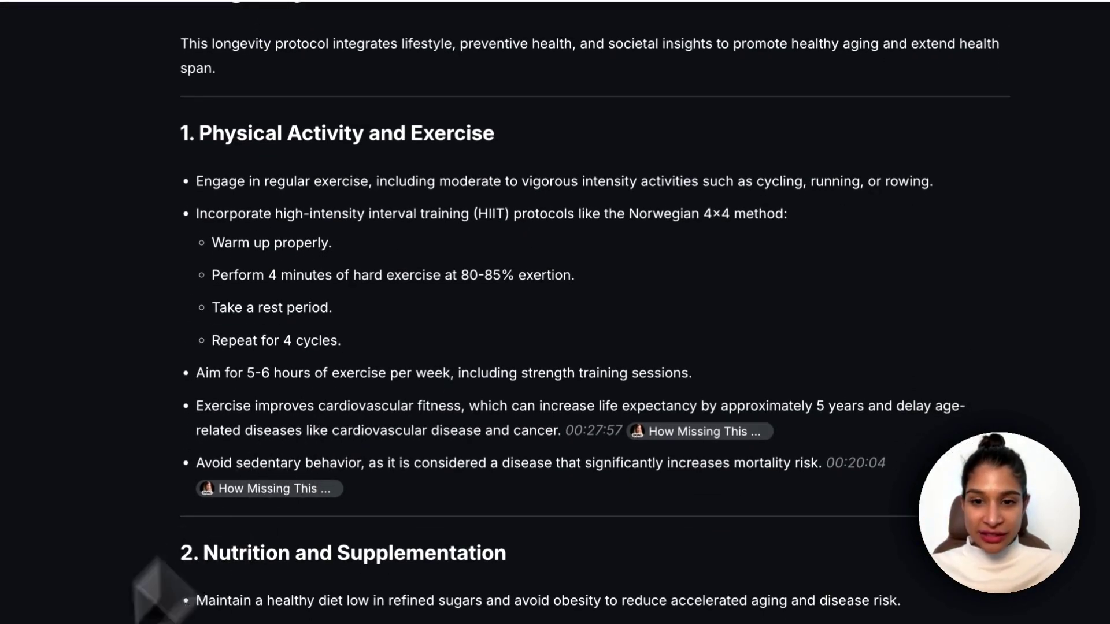
scroll(154, 602, "down", 5)
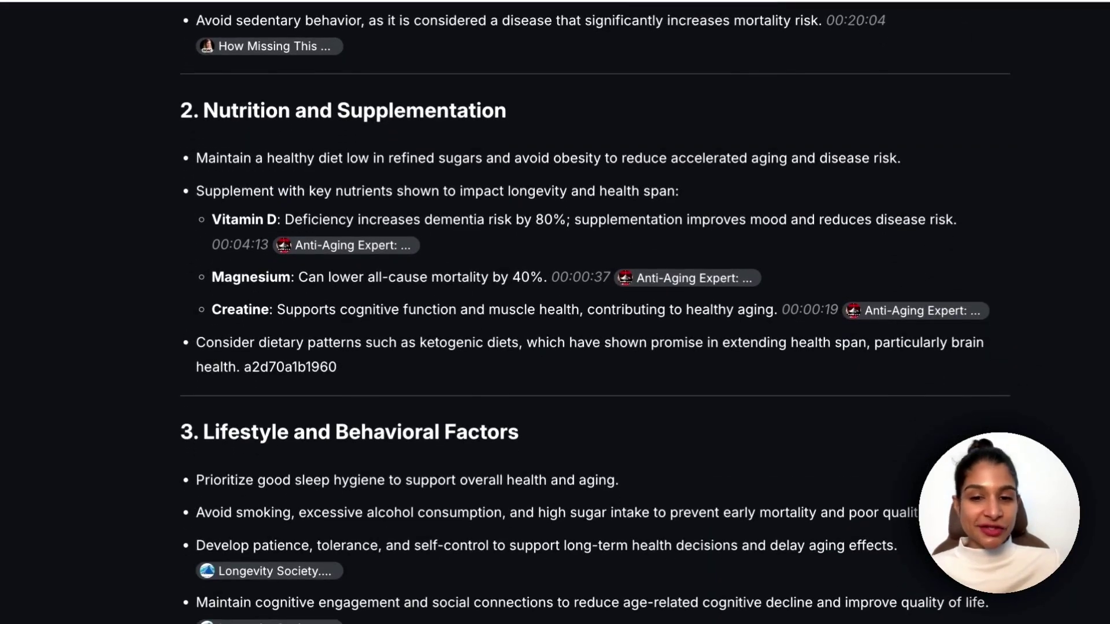
scroll(595, 313, "down", 10)
scroll(596, 312, "down", 6)
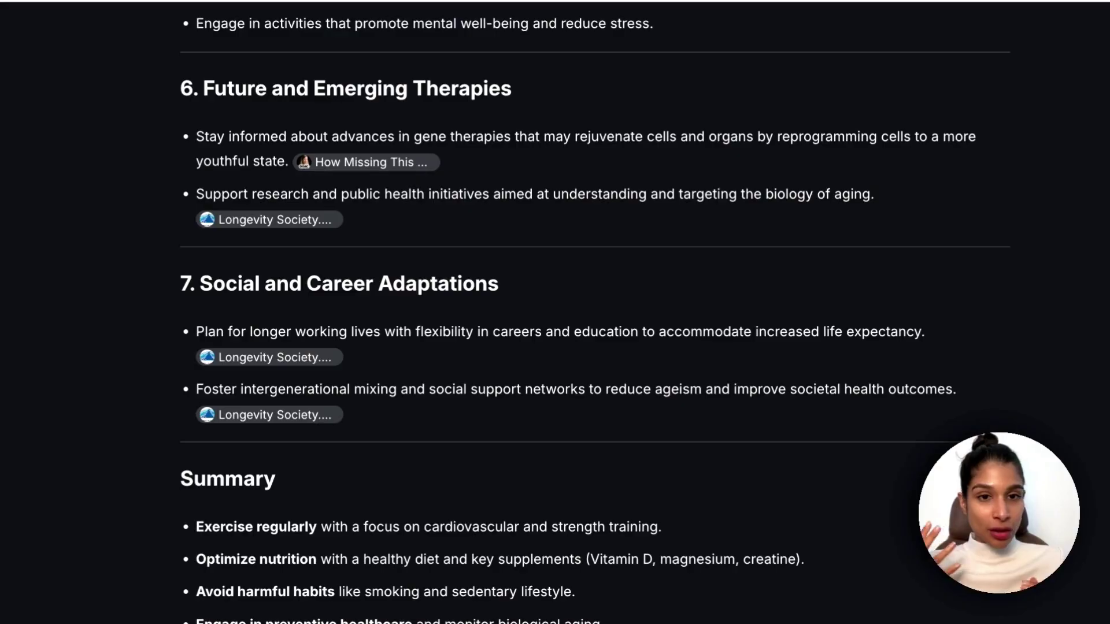
scroll(595, 313, "down", 5)
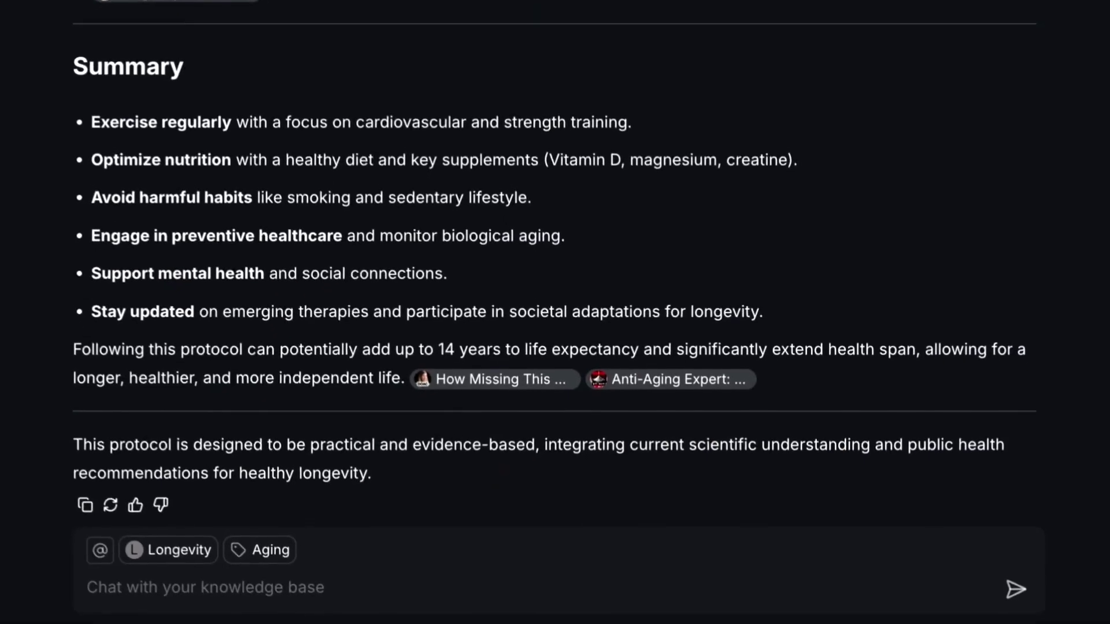
Ask the chat to update the protocol using the Ultimate Performance nutrition booklet and meal plan.
type("Please update th")
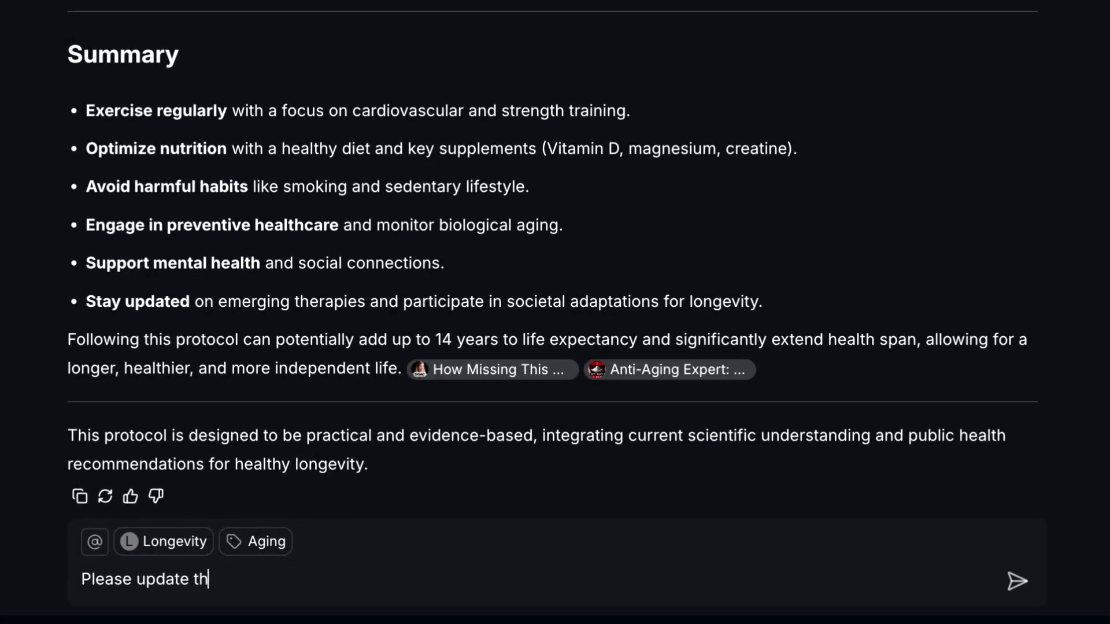
type("is based on @ult")
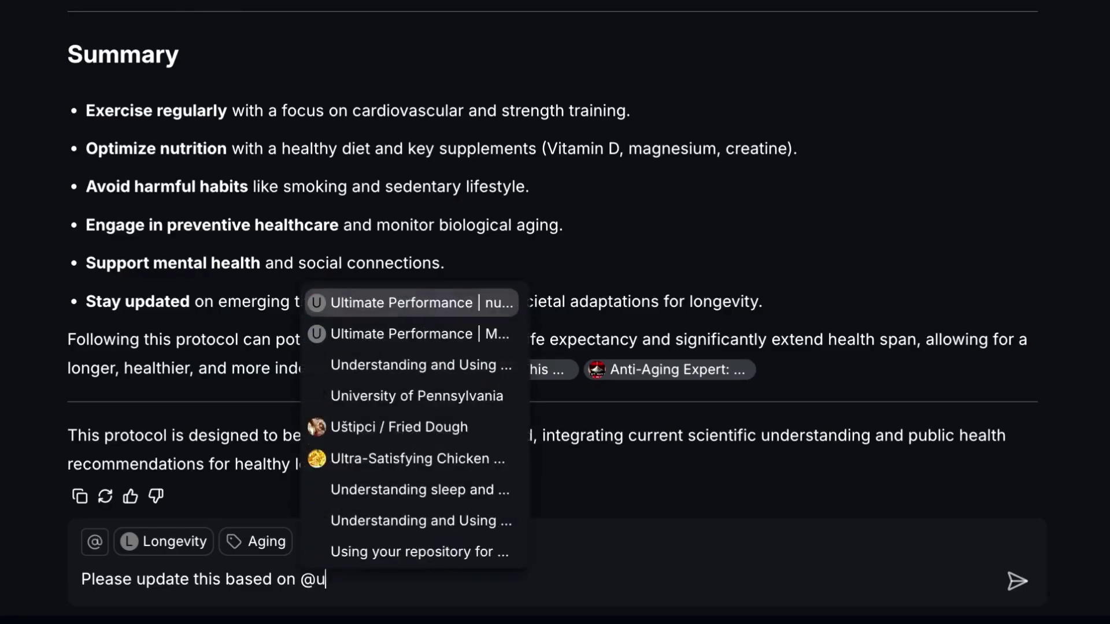
left_click(403, 302)
type("@ultim")
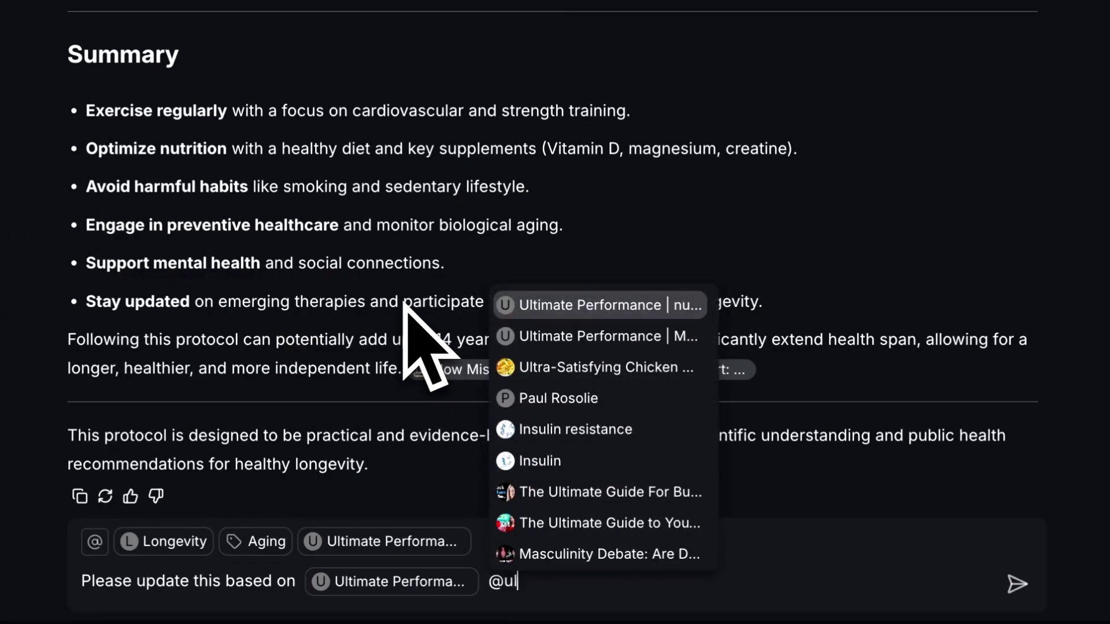
left_click(652, 337)
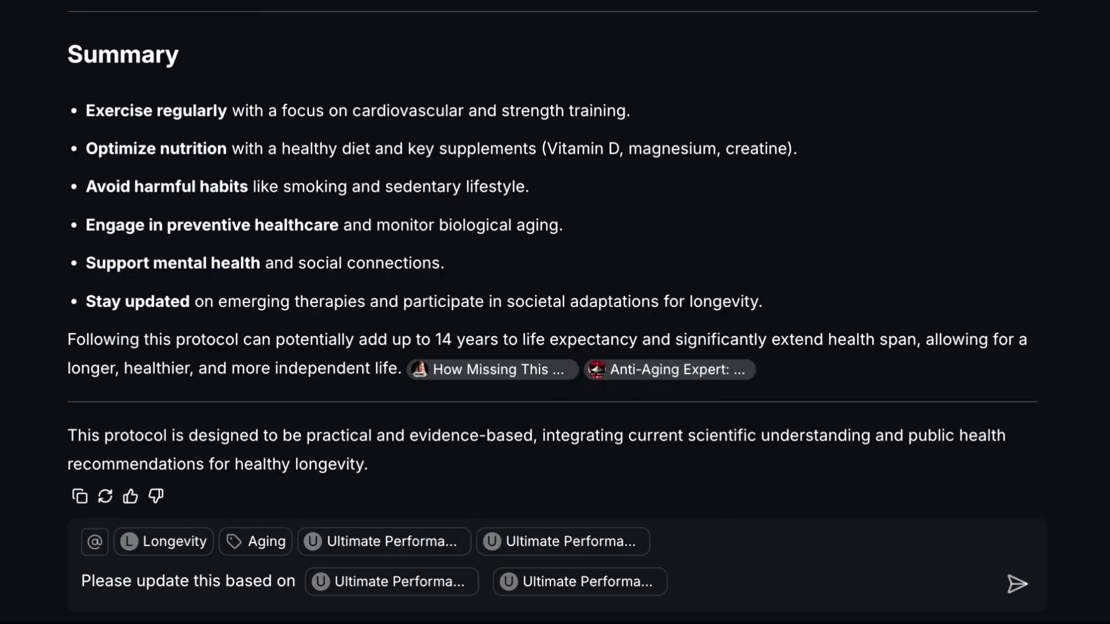
key("Return")
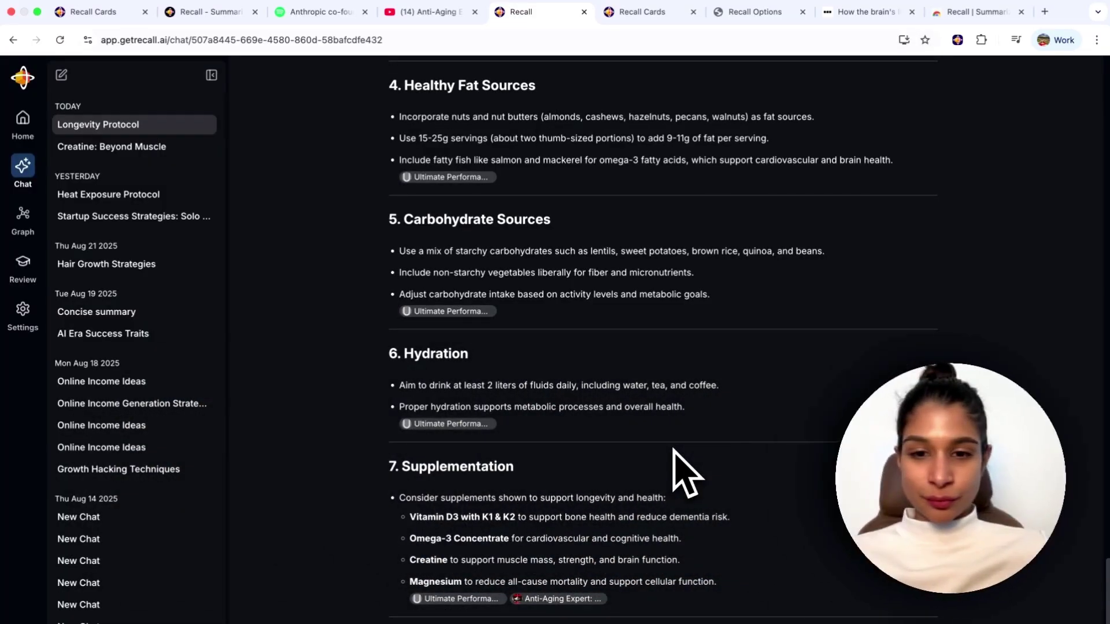
Scroll through the Updated Longevity Protocol answer once the reply arrives.
scroll(674, 451, "up", 15)
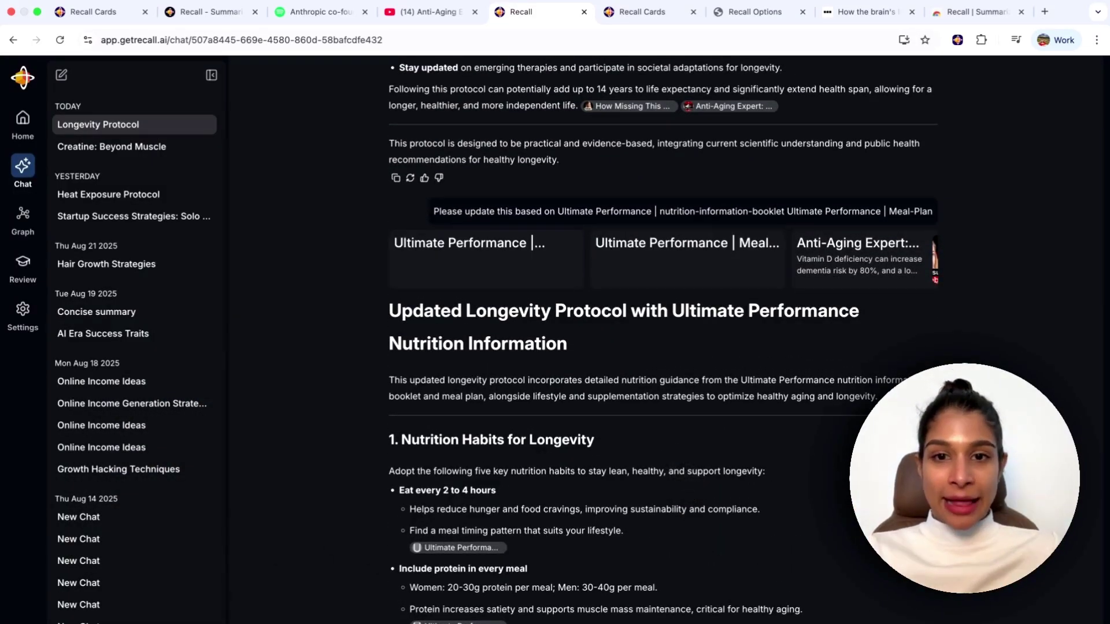
scroll(663, 485, "down", 3)
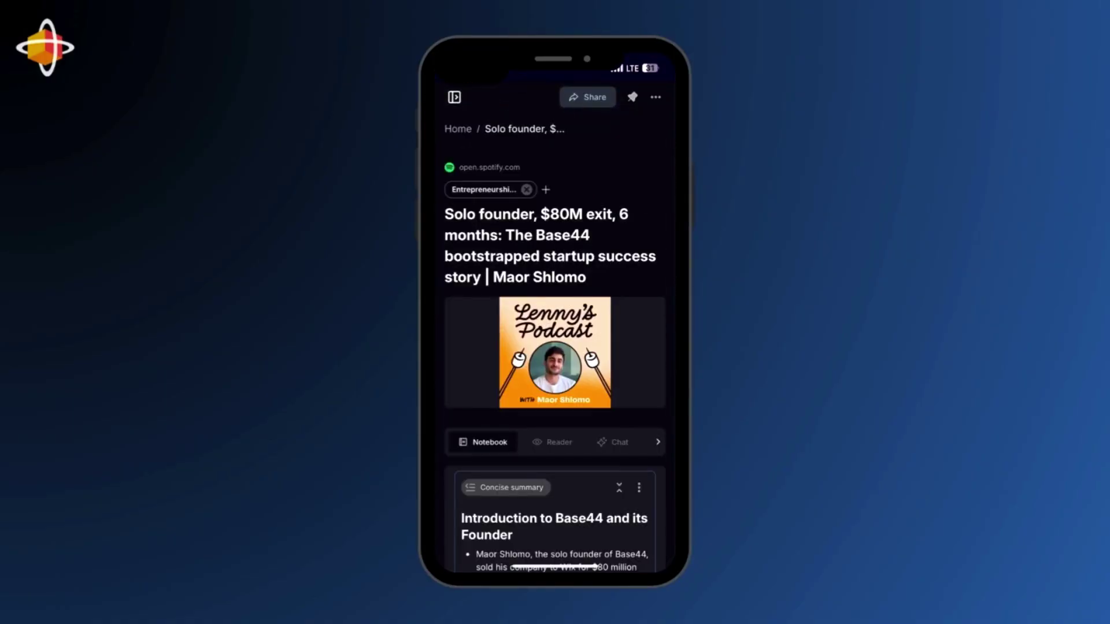
Collapse the podcast episode's Concise summary and switch to its Chat tab.
scroll(556, 327, "down", 7)
scroll(555, 327, "up", 4)
left_click(619, 428)
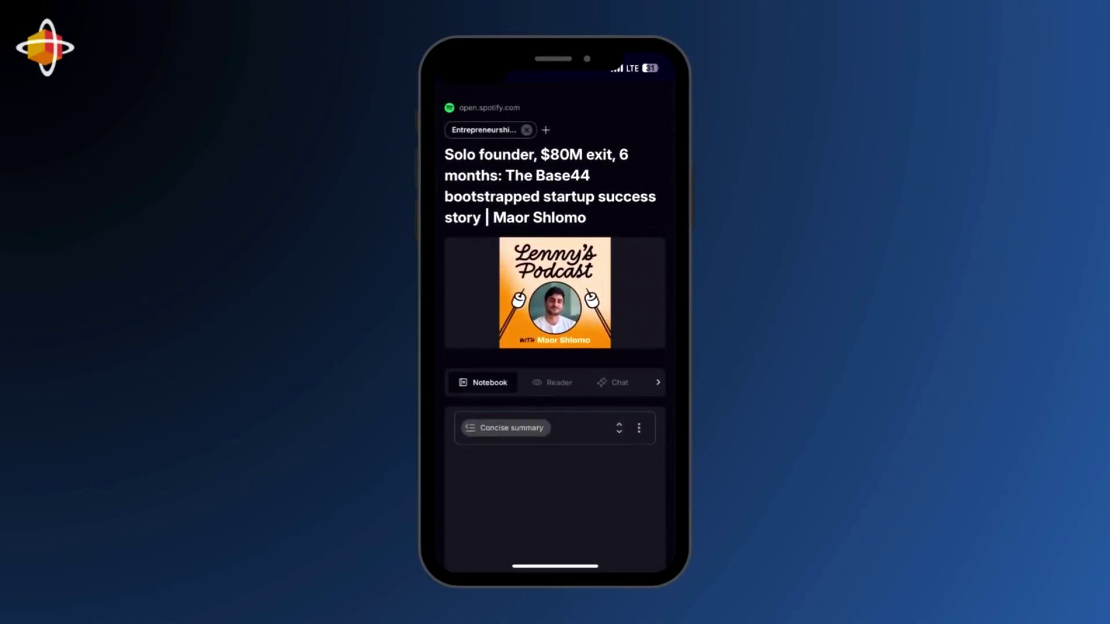
left_click(612, 382)
Ask 'What are key learnings I can take away from this ?' and read the bulleted answer.
left_click(538, 541)
type("What are key learn")
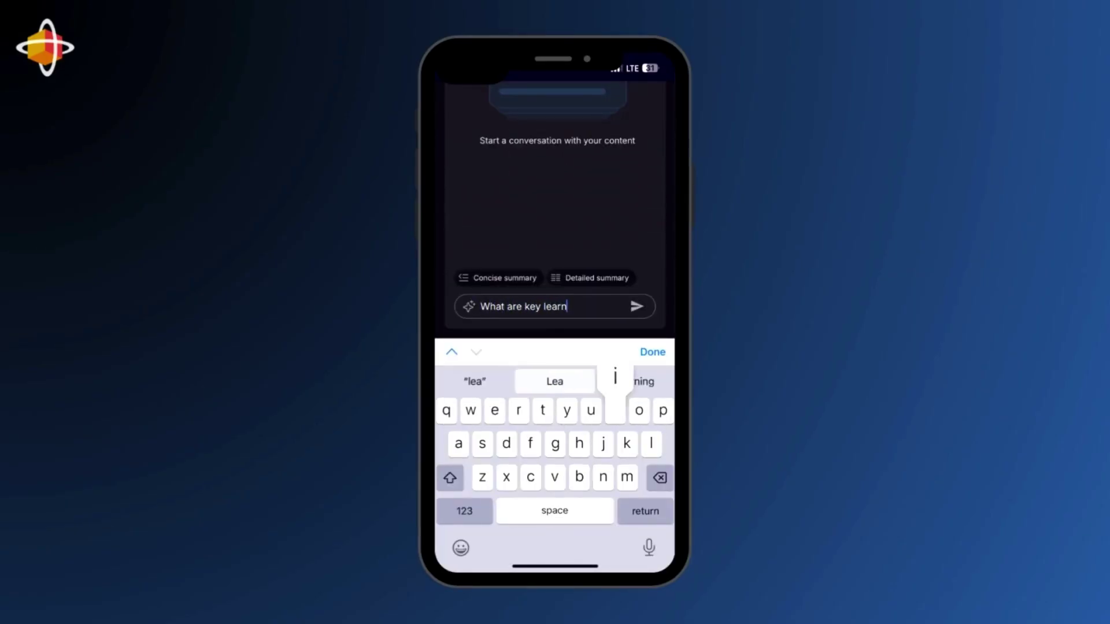
type("ings I can take away from")
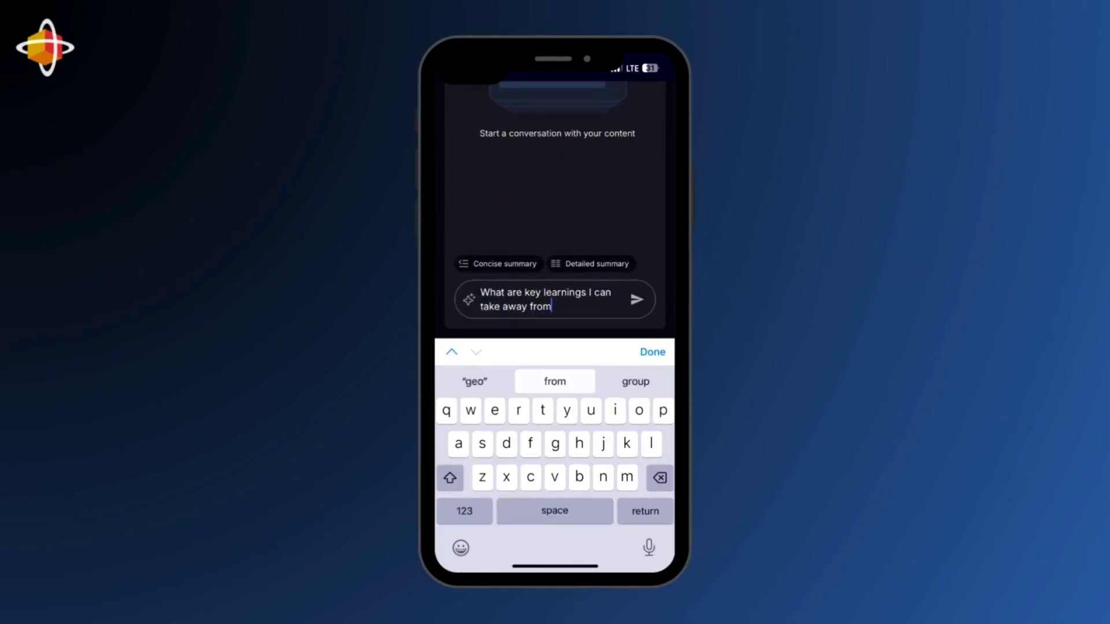
type(" this ?")
left_click(652, 352)
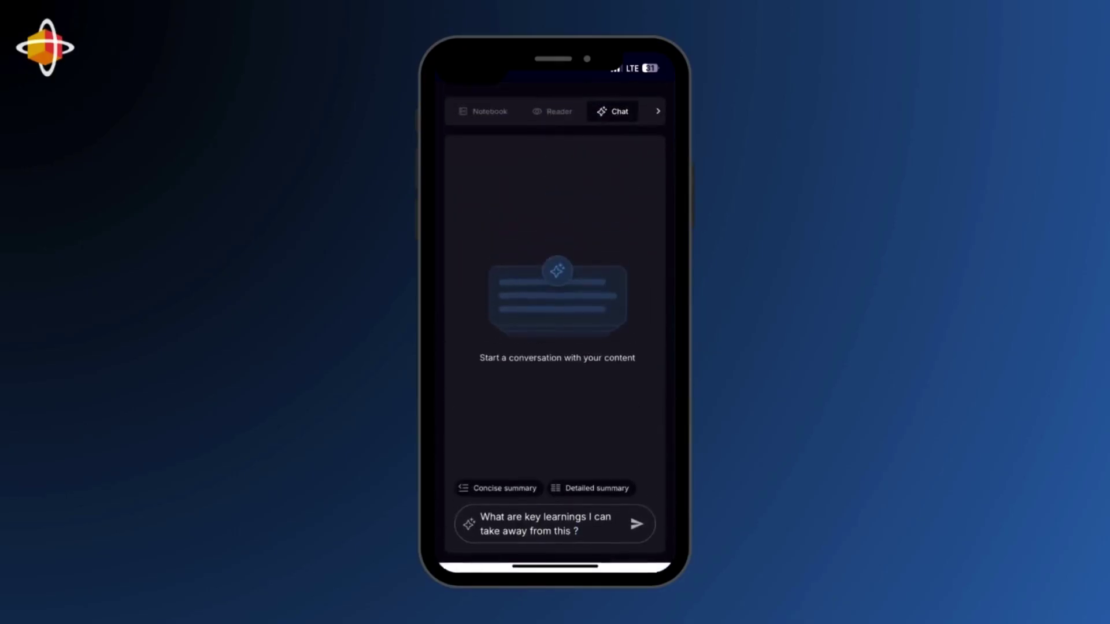
left_click(636, 529)
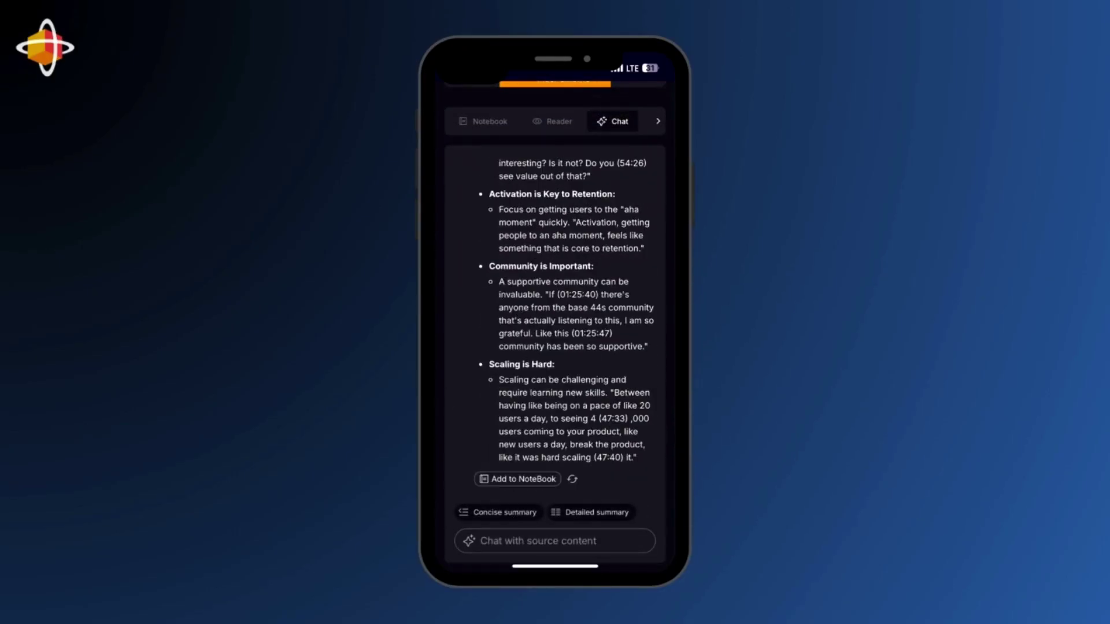
scroll(555, 324, "down", 5)
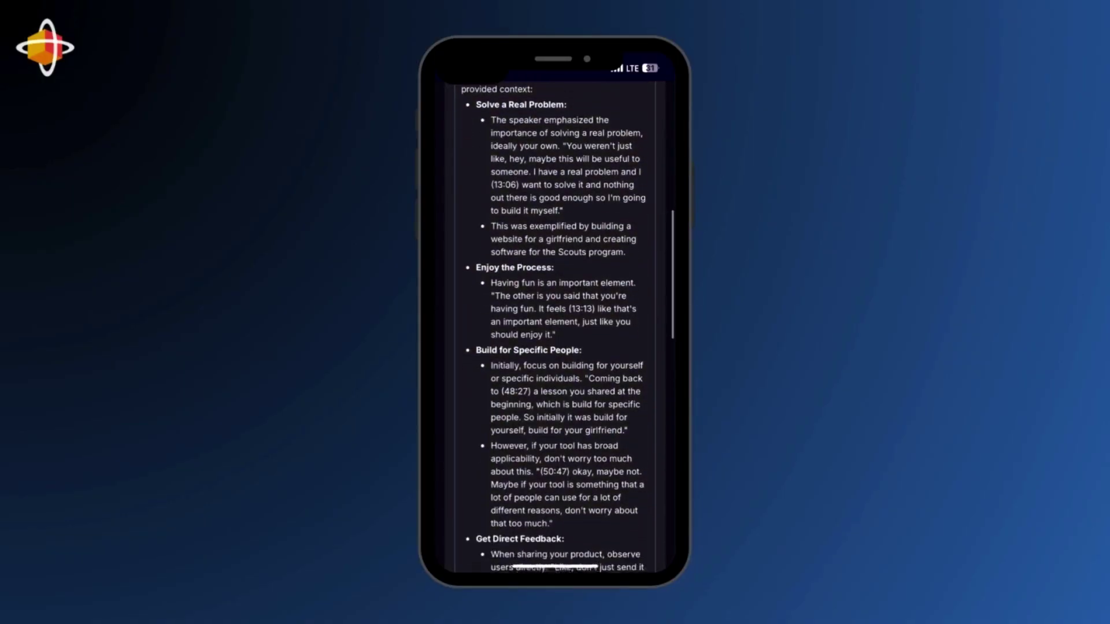
scroll(555, 324, "down", 10)
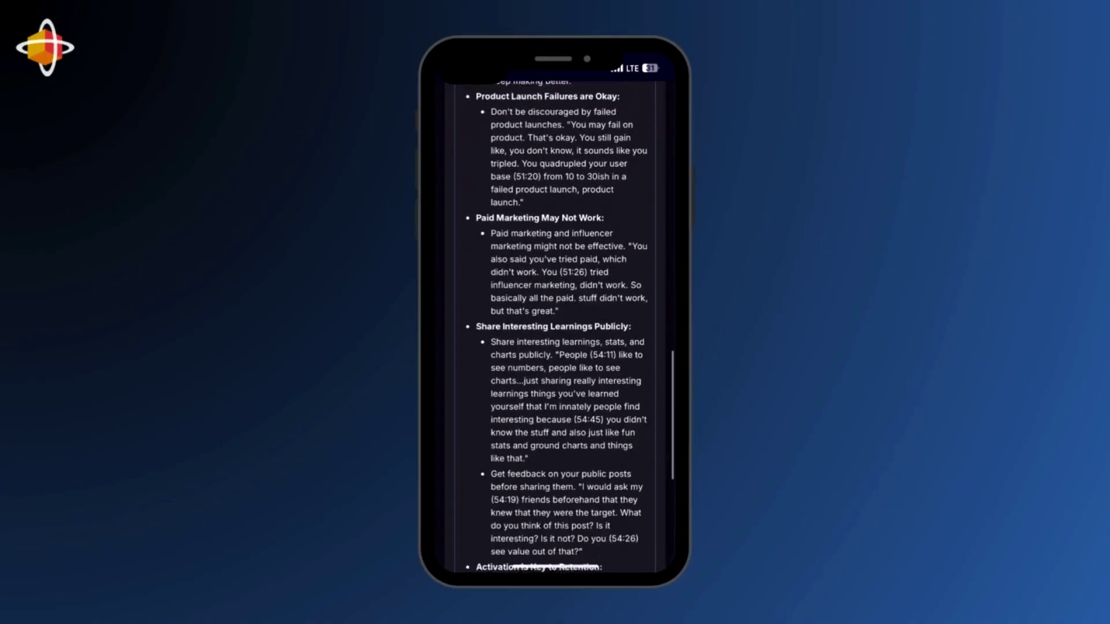
scroll(555, 324, "down", 5)
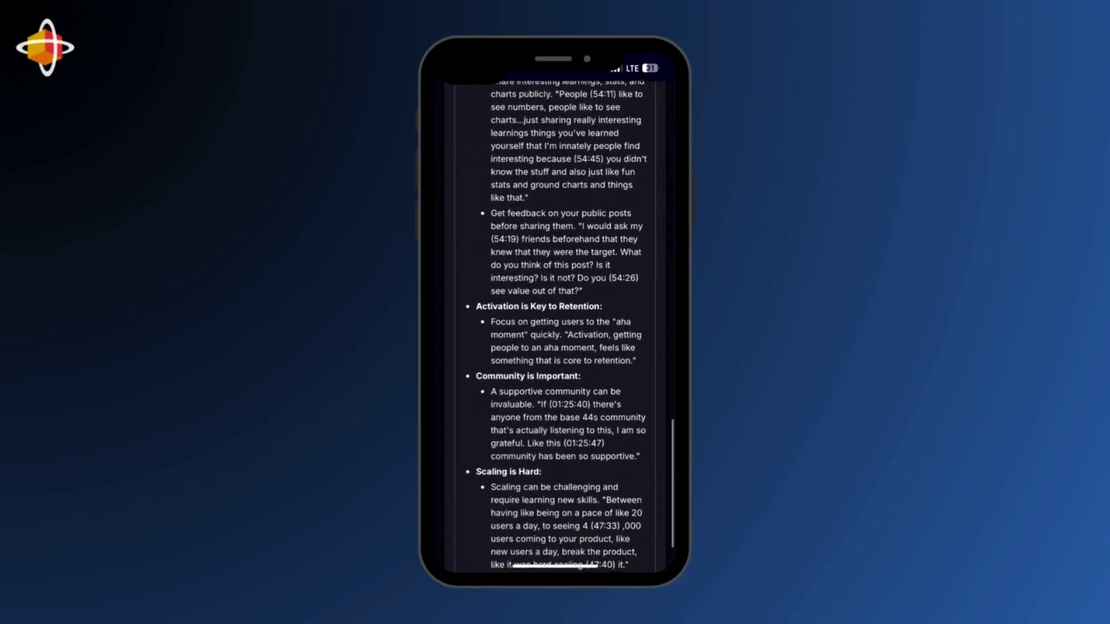
scroll(555, 324, "down", 1)
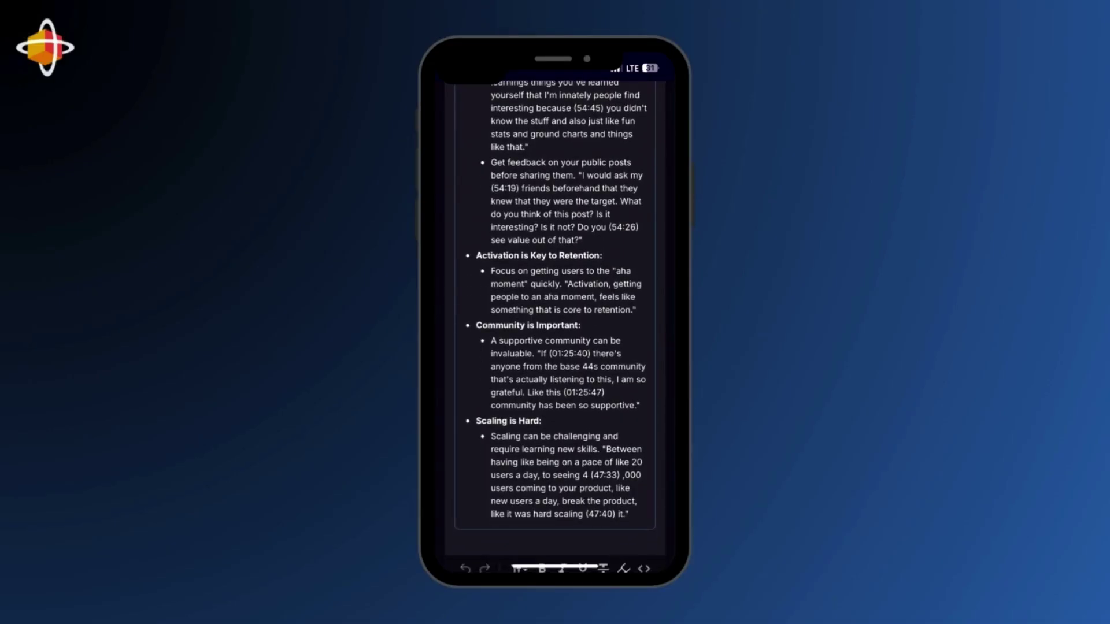
scroll(556, 324, "up", 15)
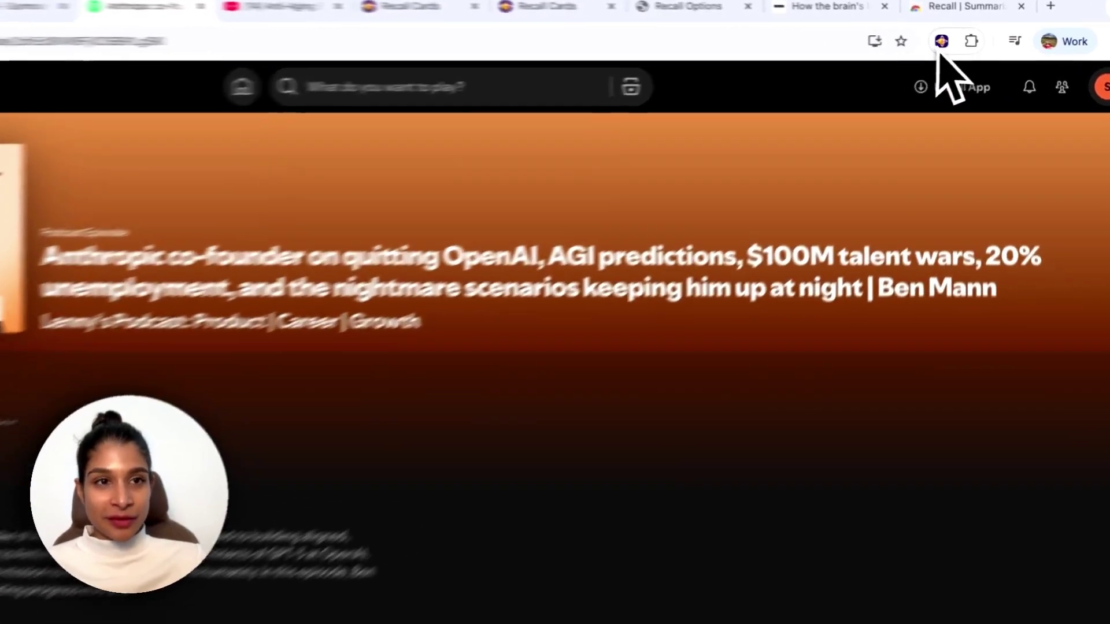
Open Recall's extension summary beside the Anthropic co-founder episode on Spotify.
left_click(940, 43)
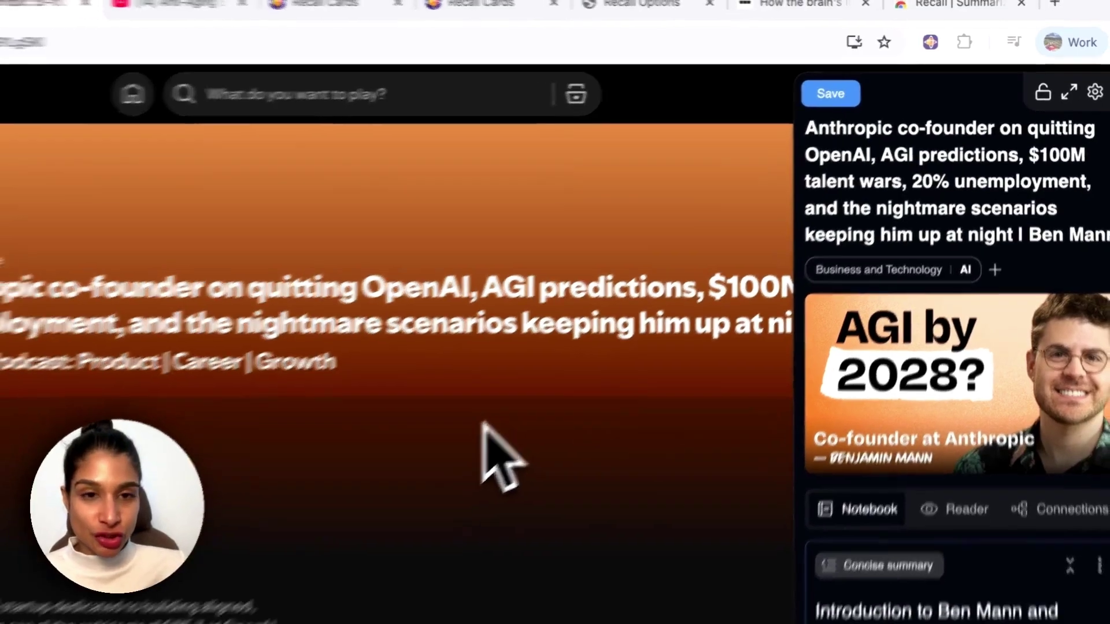
scroll(938, 345, "down", 5)
scroll(954, 353, "up", 5)
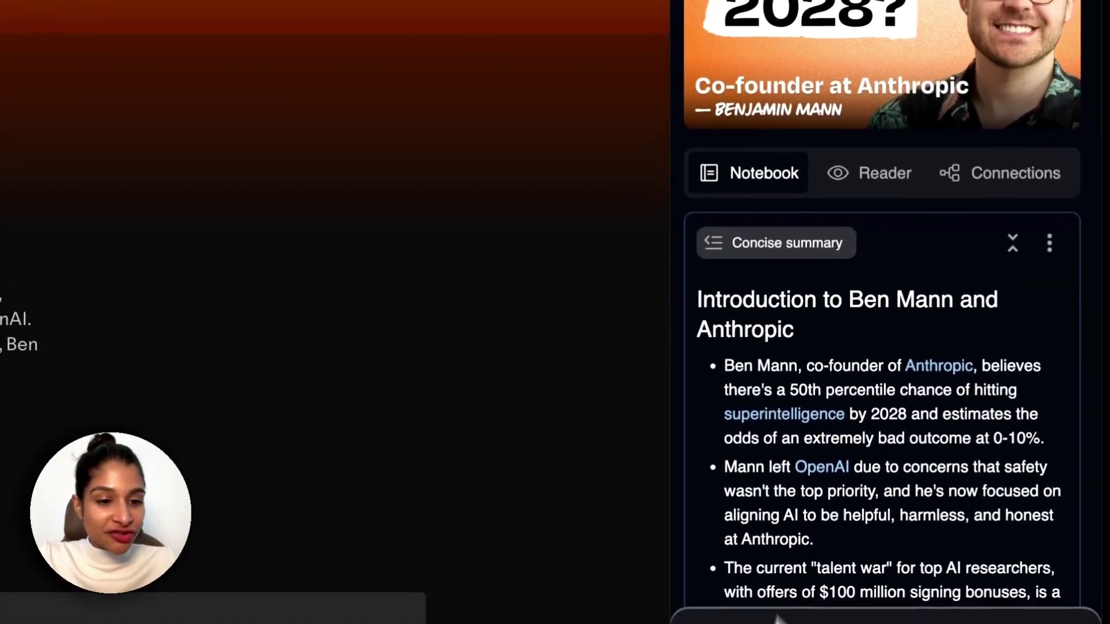
Ask about the episode's AGI predictions, read the answer, then return to the Recall library.
type("What are some of t")
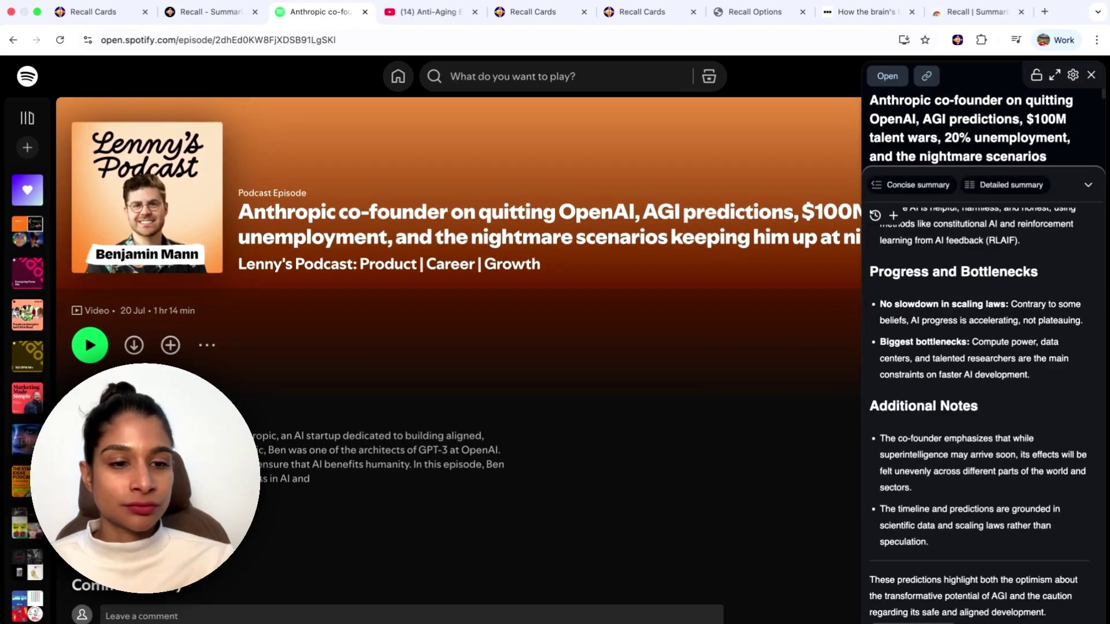
scroll(1028, 496, "up", 6)
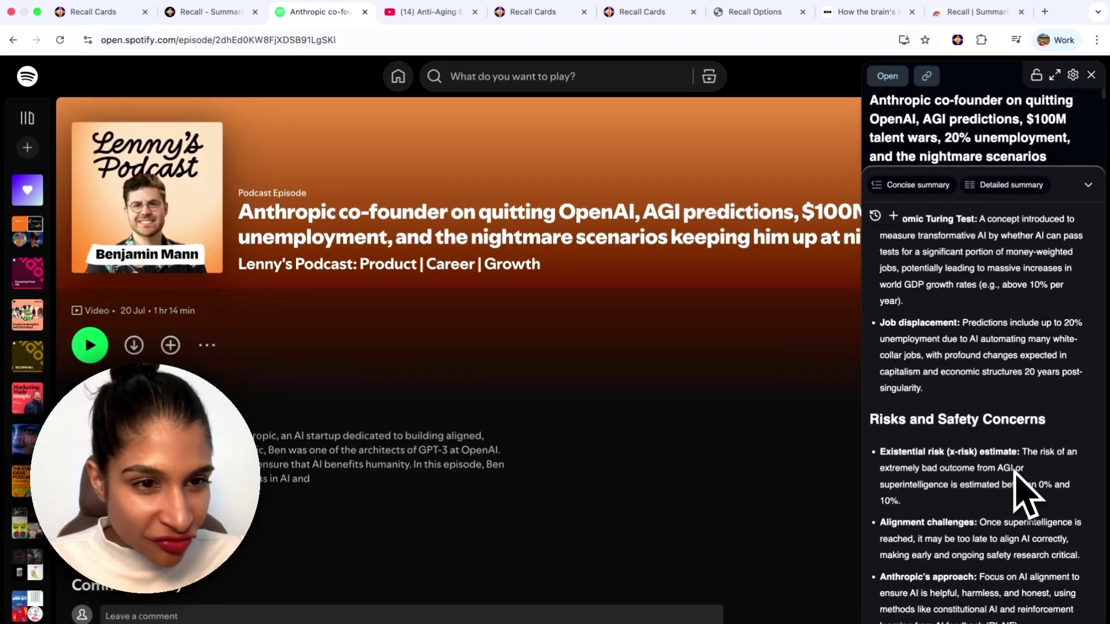
scroll(976, 415, "down", 2)
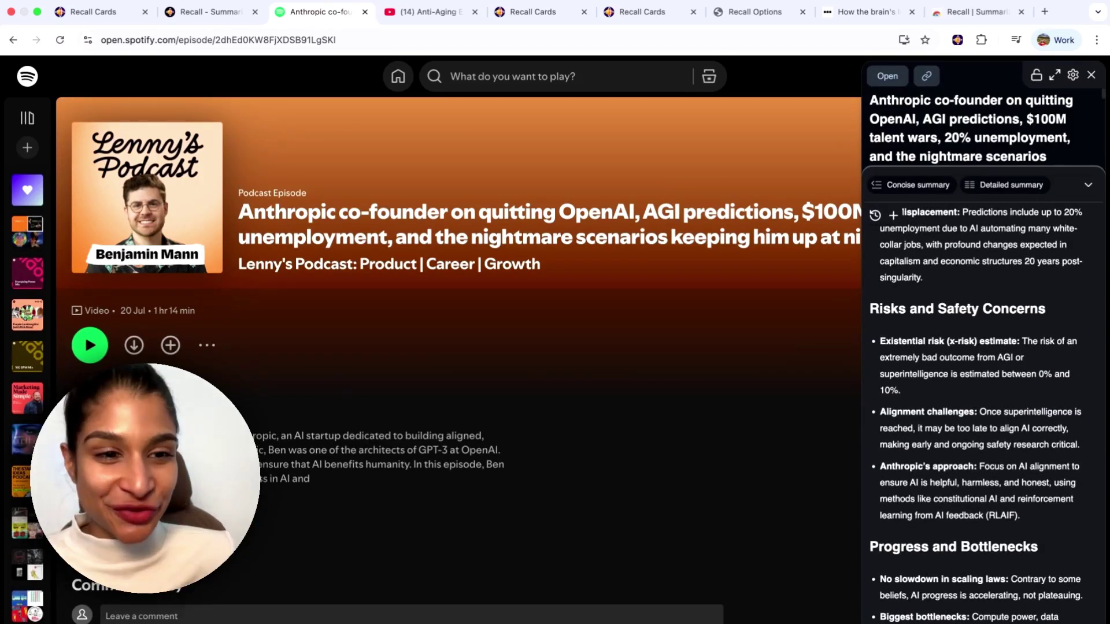
scroll(976, 415, "down", 2)
scroll(976, 415, "down", 1)
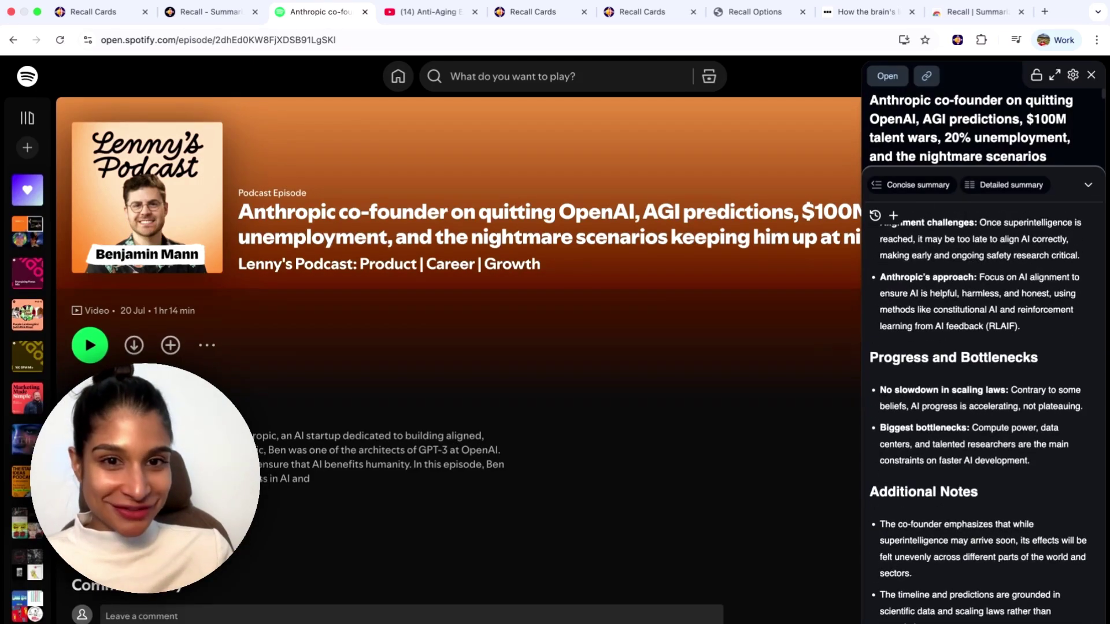
key("super+1")
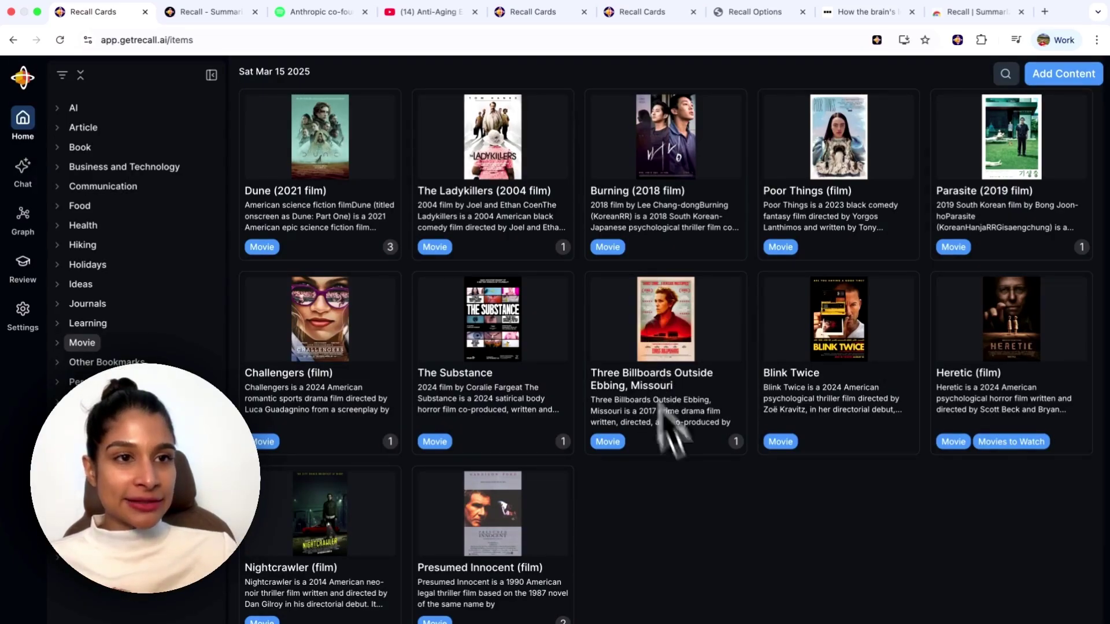
Search Wiki sources for 'weapons' in Recall's Add Content dialog.
left_click(1044, 78)
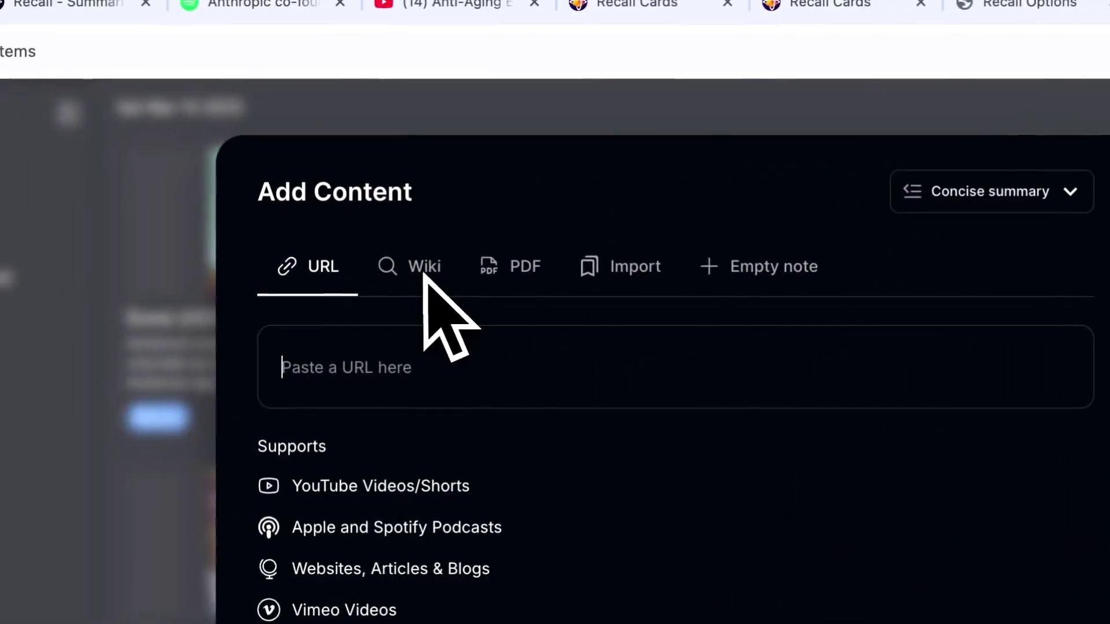
left_click(420, 273)
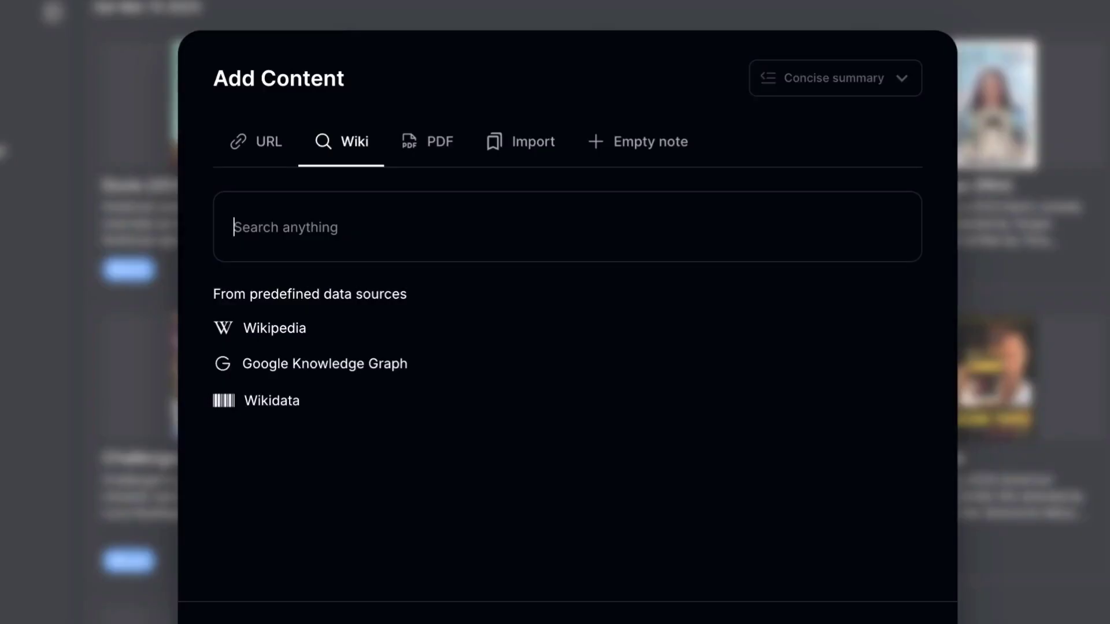
type("wea")
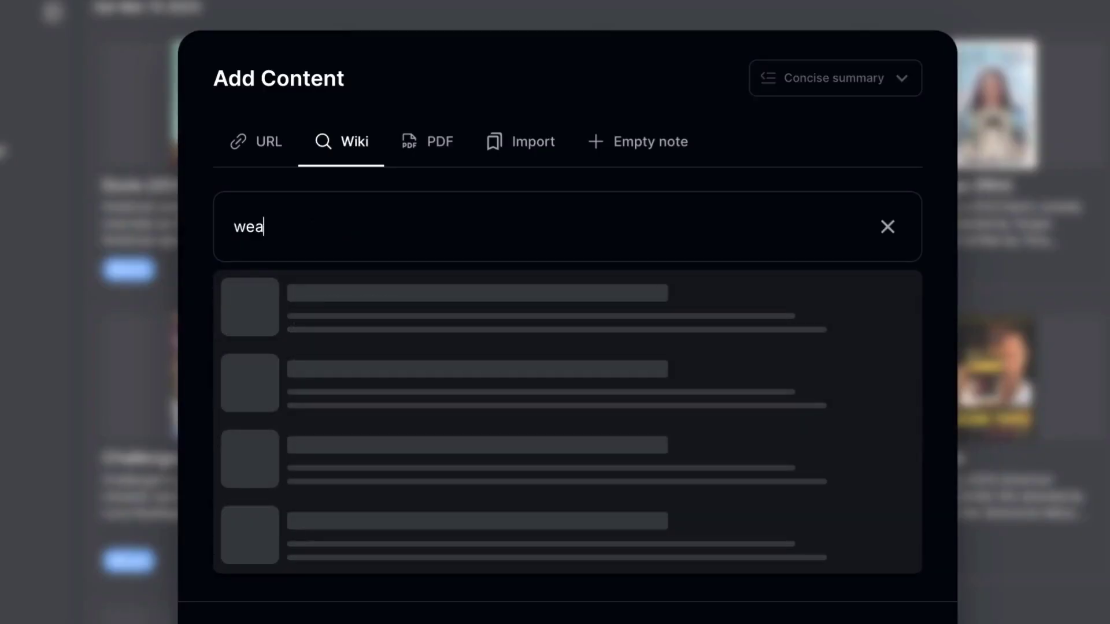
type("pons")
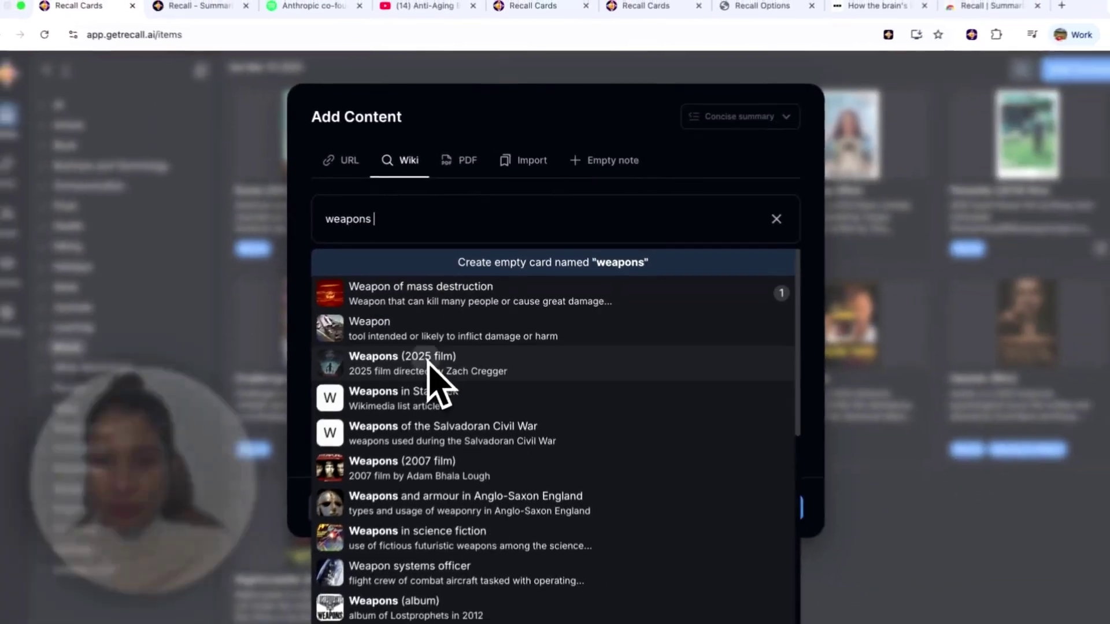
Add the Weapons (2025 film) Wiki result as a new card.
left_click(381, 439)
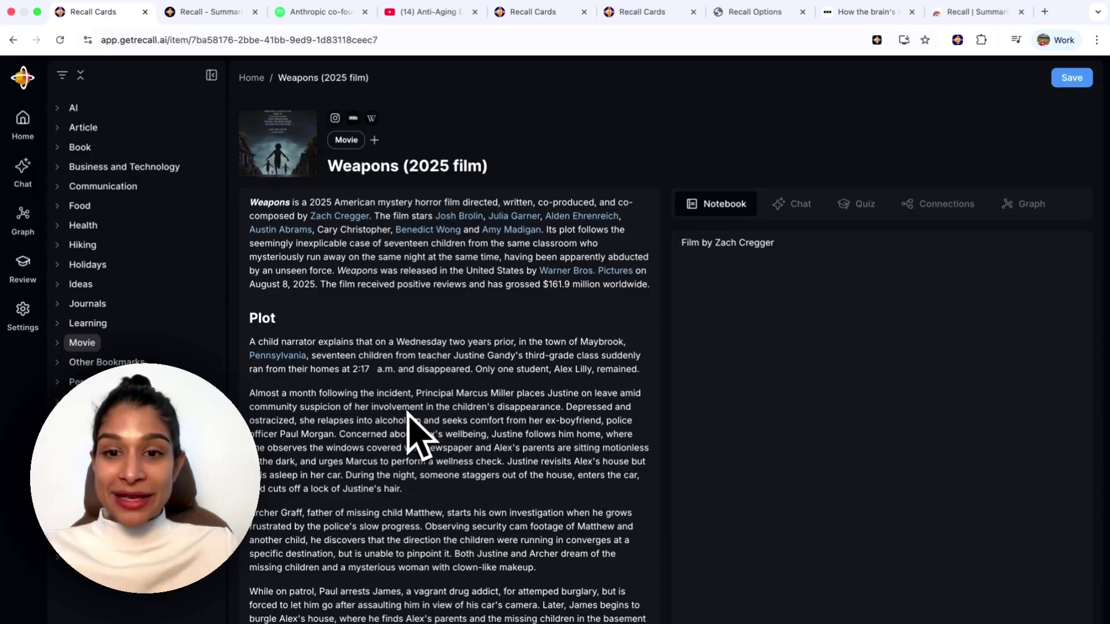
scroll(406, 415, "down", 4)
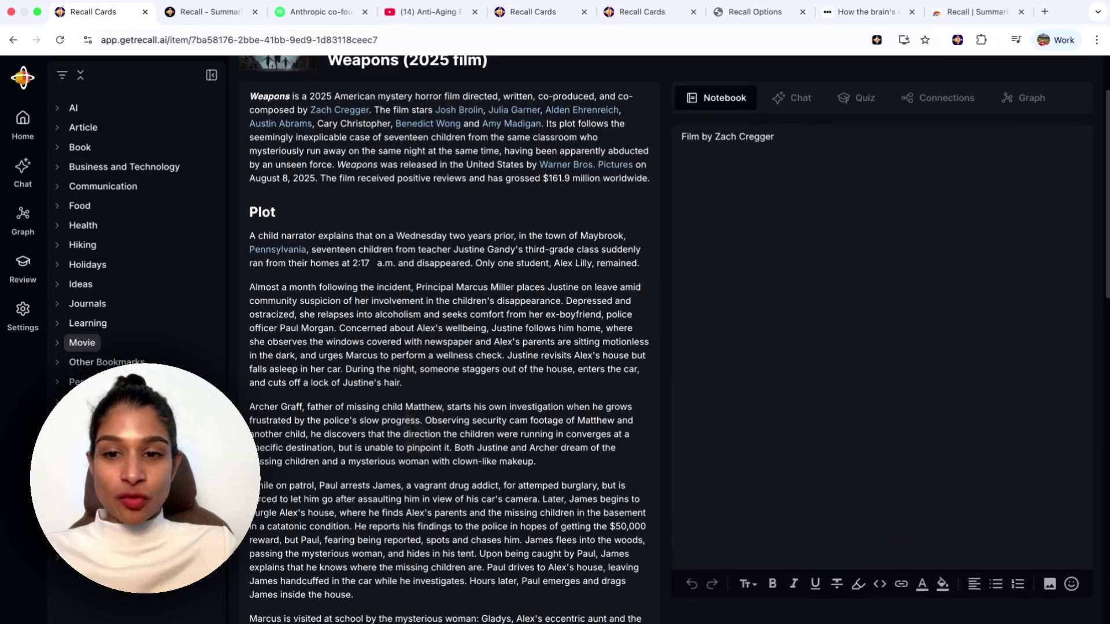
scroll(406, 414, "up", 4)
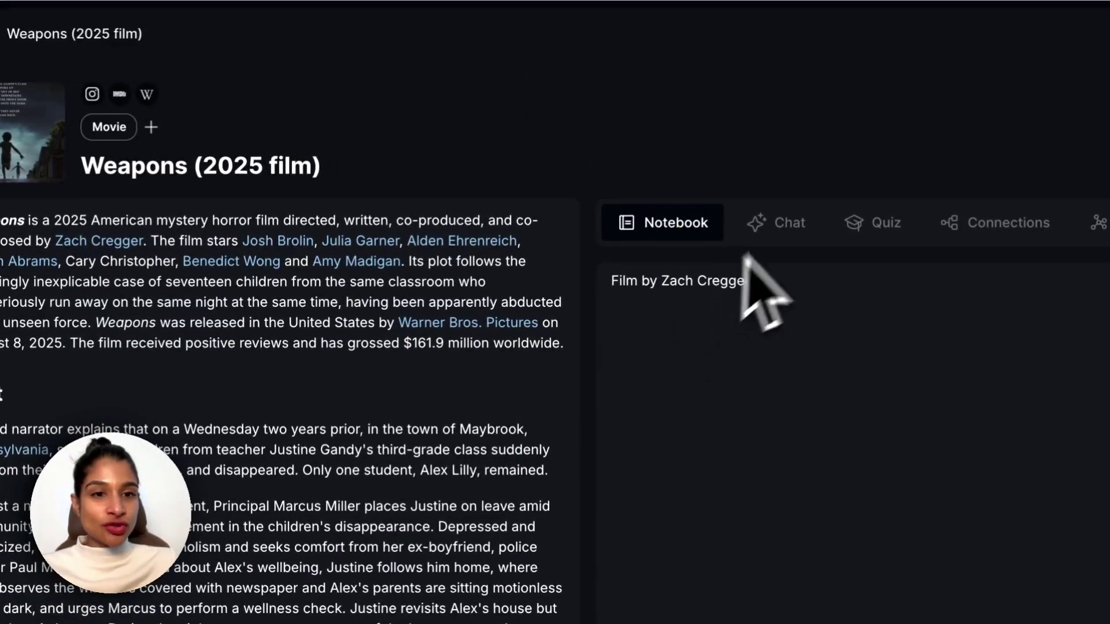
Generate a concise summary of the film in Chat and add it to the notebook.
left_click(787, 231)
left_click(710, 233)
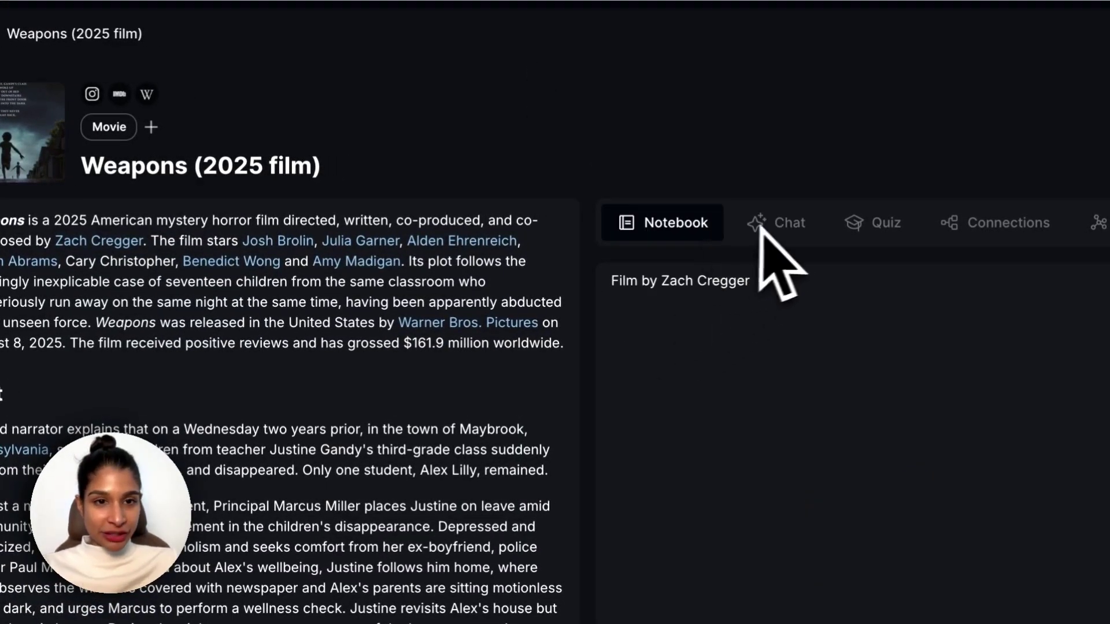
left_click(781, 227)
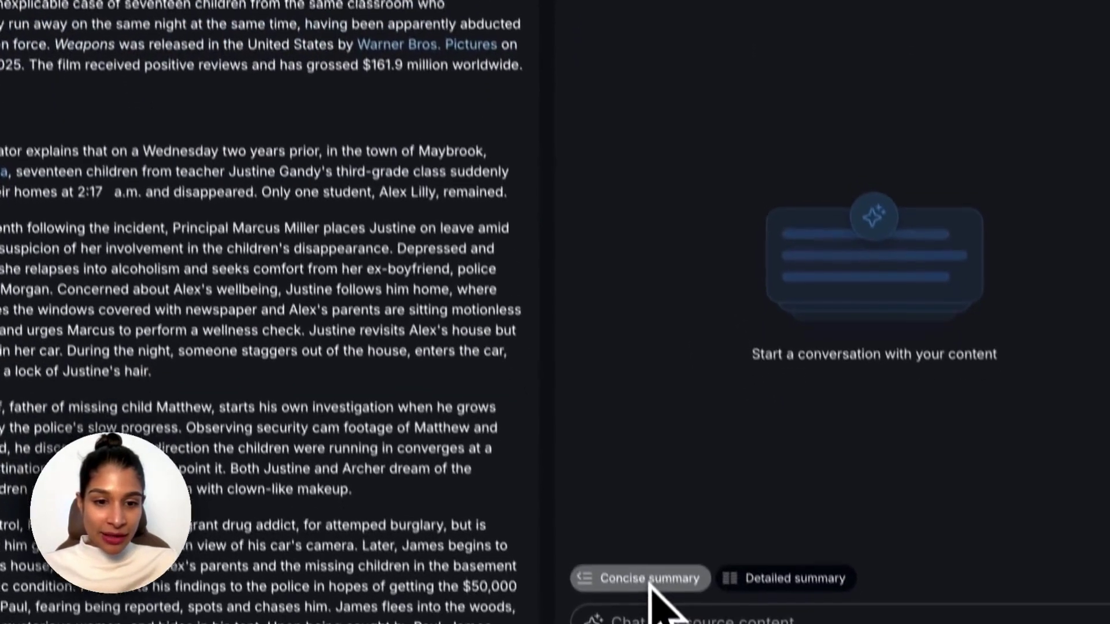
left_click(649, 577)
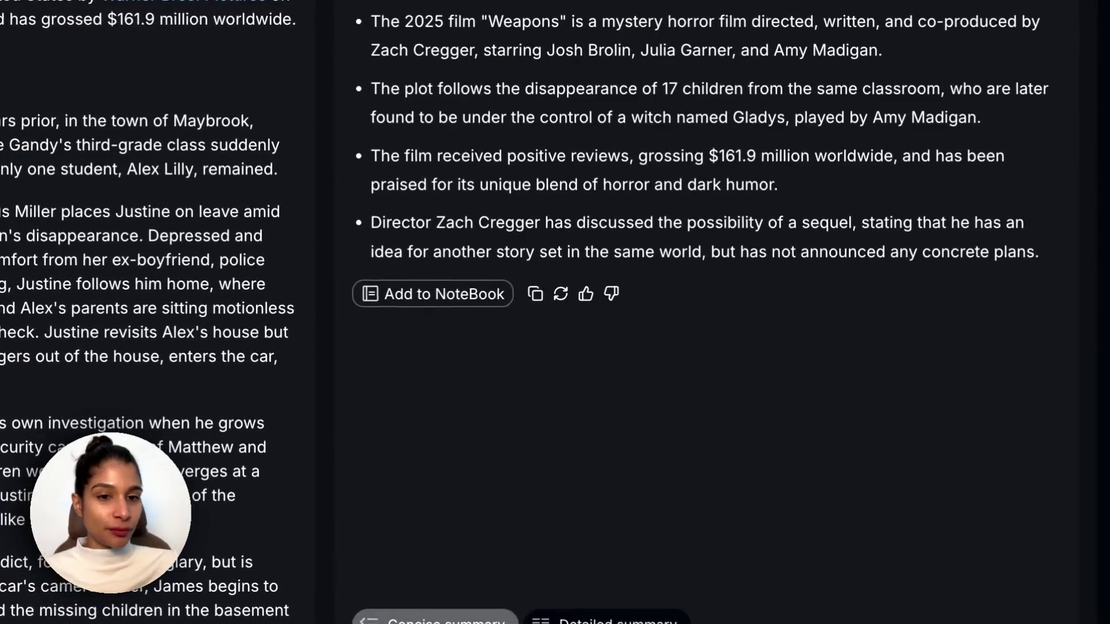
left_click(478, 295)
left_click(478, 296)
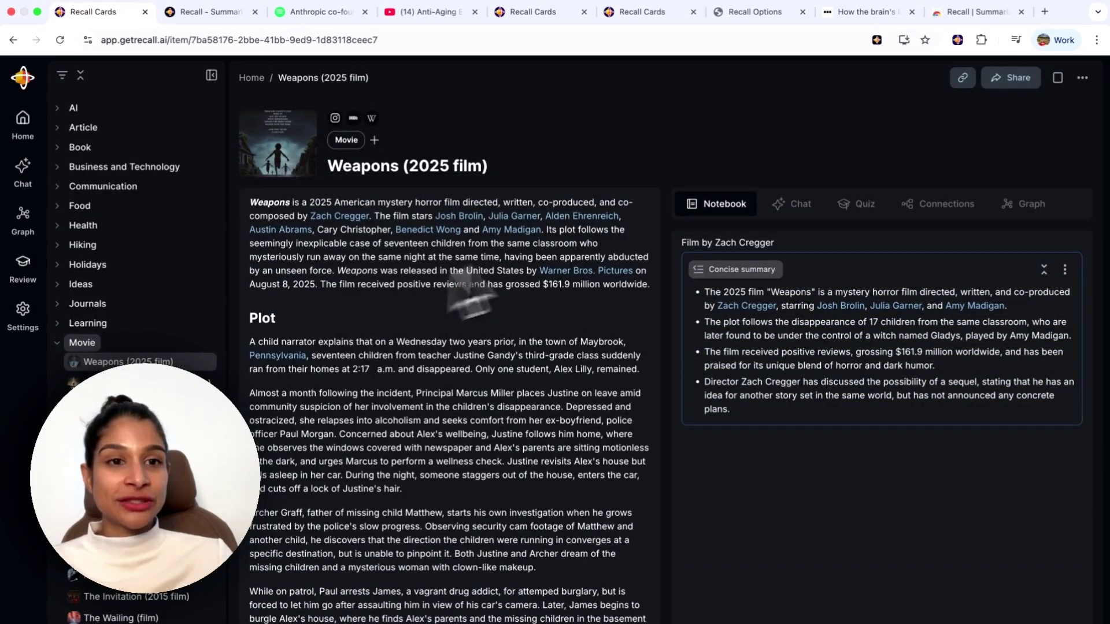
Show the film's linked people, places and companies and browse the Links list.
left_click(947, 210)
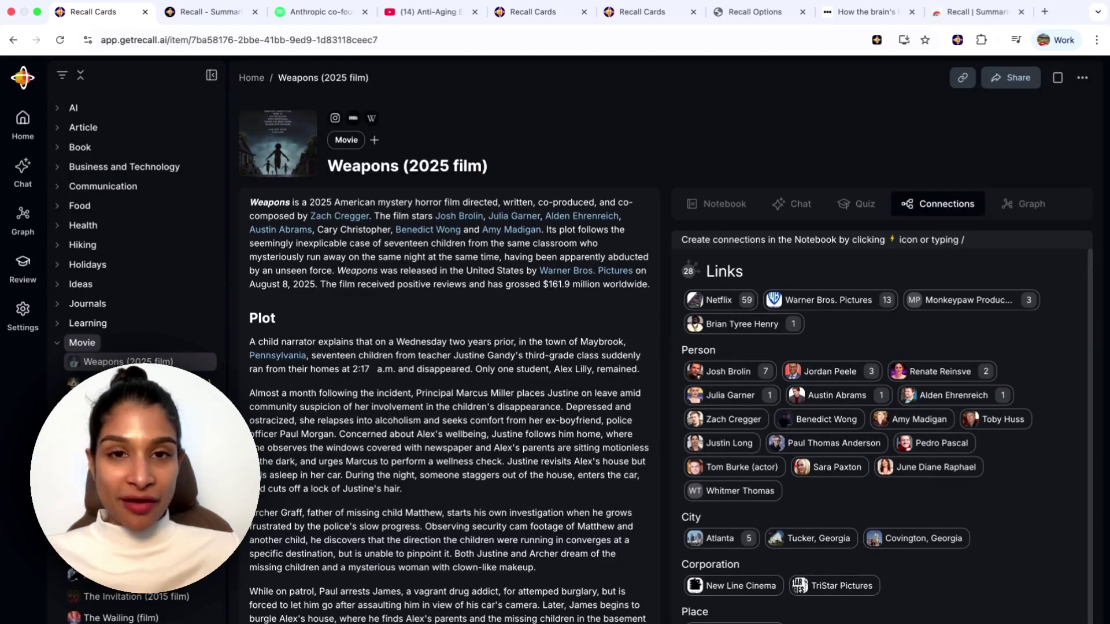
scroll(934, 277, "down", 1)
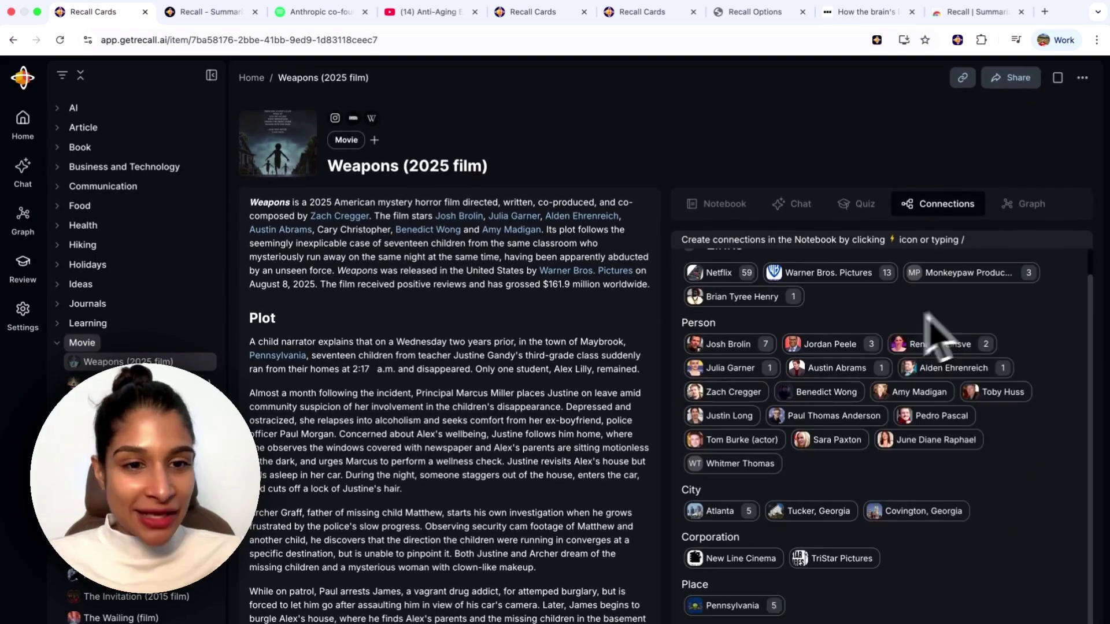
mouse_move(809, 347)
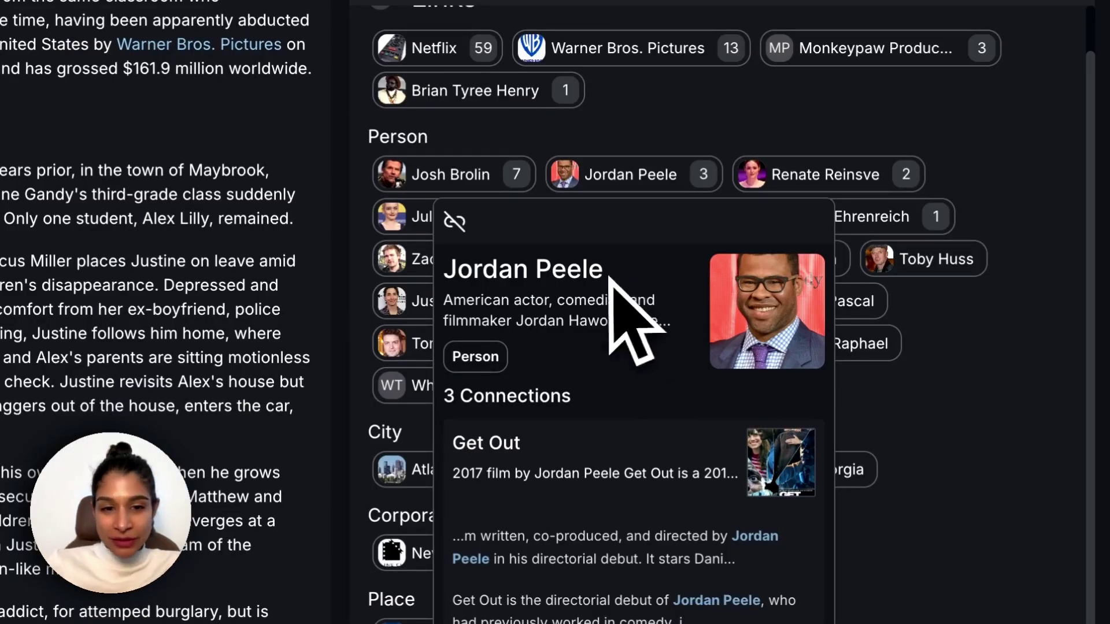
scroll(595, 446, "down", 5)
scroll(598, 463, "down", 3)
scroll(604, 468, "up", 5)
scroll(589, 439, "down", 1)
scroll(602, 478, "up", 1)
scroll(612, 508, "down", 2)
scroll(612, 512, "up", 2)
scroll(630, 503, "up", 5)
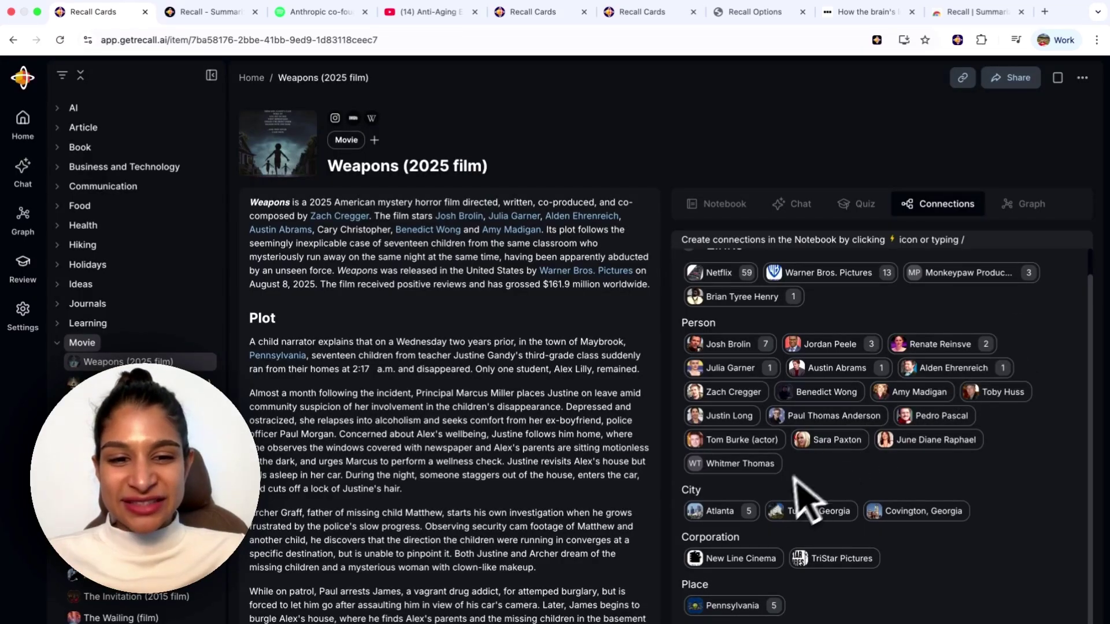
Unlink the Atlanta, Tucker, Georgia and Covington, Georgia city links from the film.
mouse_move(720, 514)
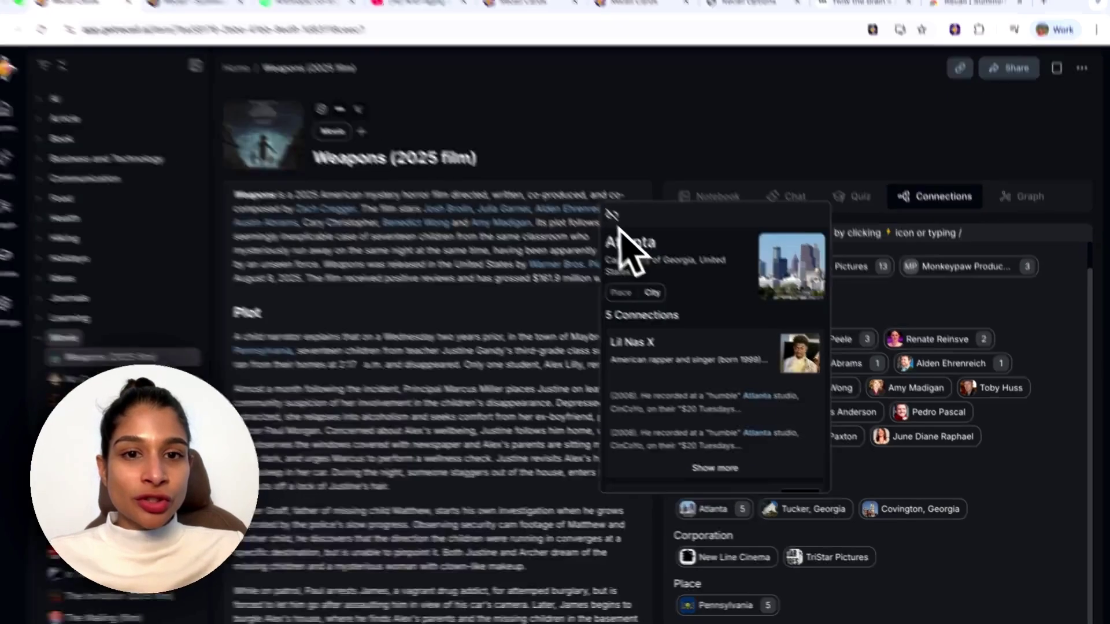
left_click(621, 222)
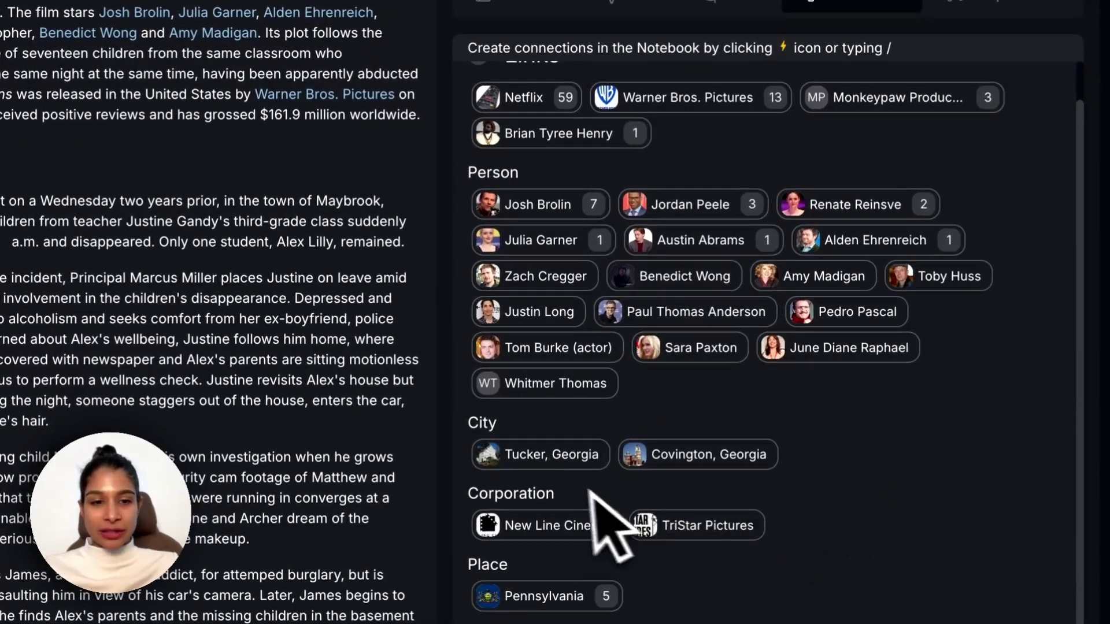
mouse_move(561, 466)
mouse_move(508, 469)
left_click(408, 494)
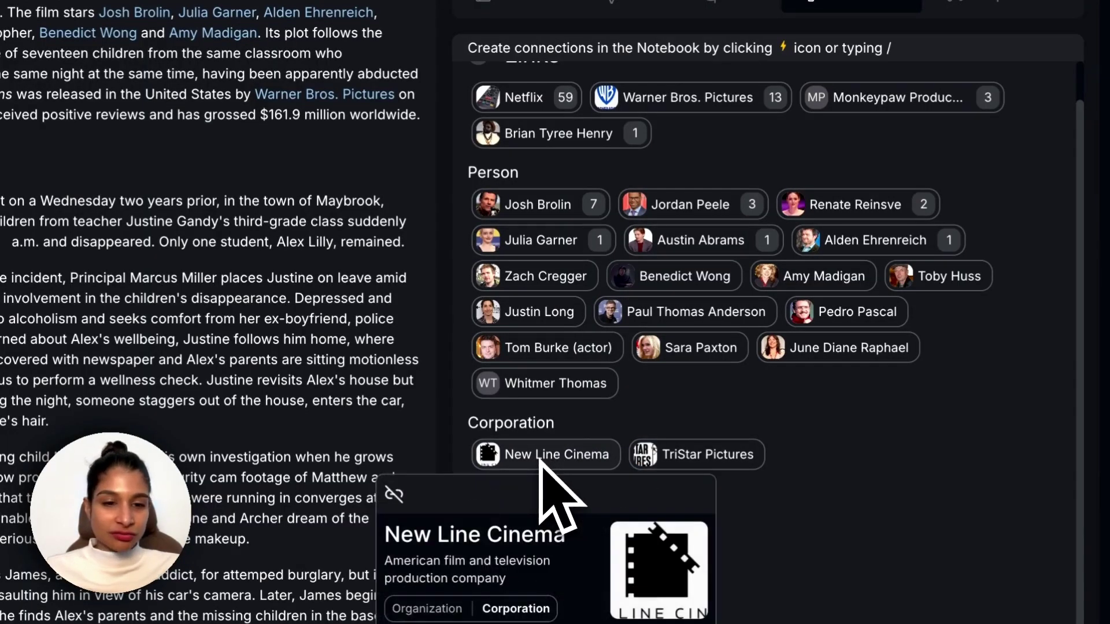
mouse_move(575, 523)
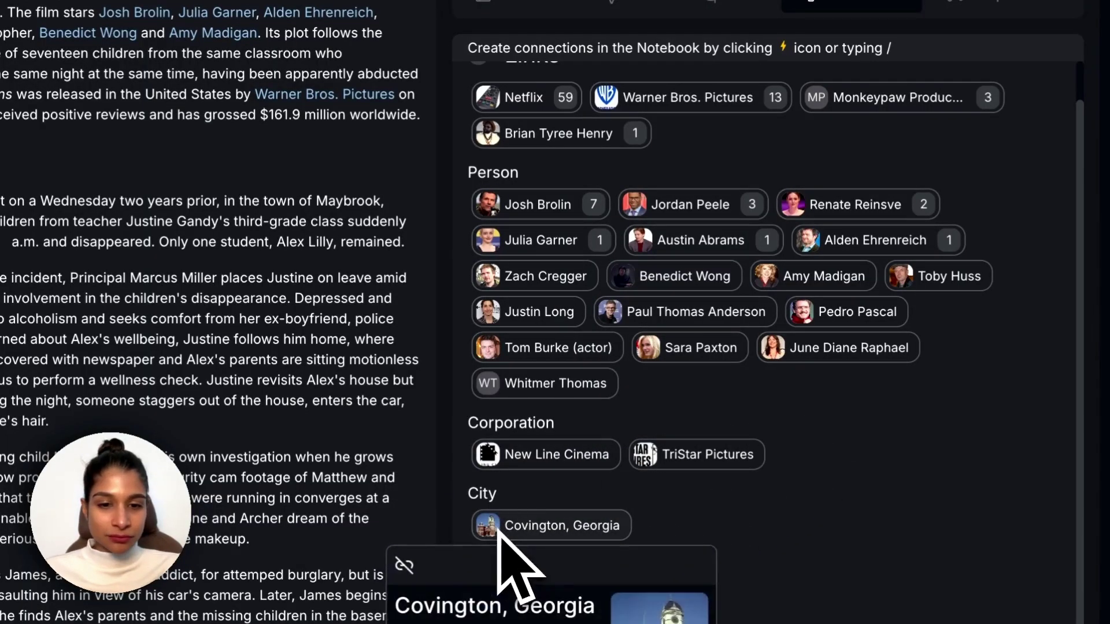
left_click(405, 565)
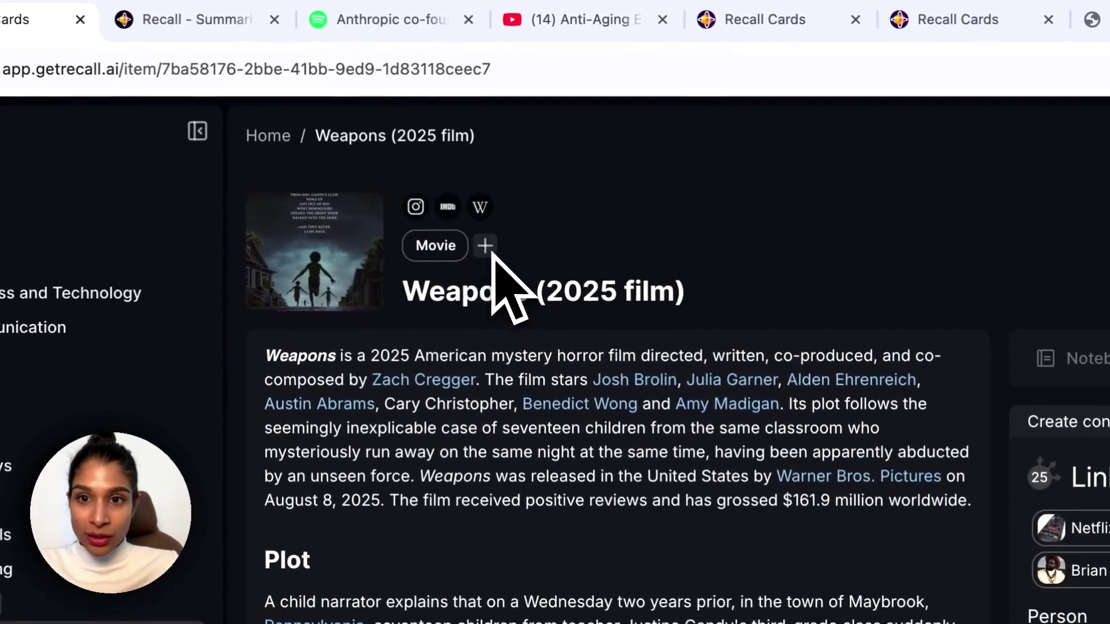
Add the Movie/Movies to Watch tag to Weapons (2025 film), found by typing 'Mov'.
left_click(452, 220)
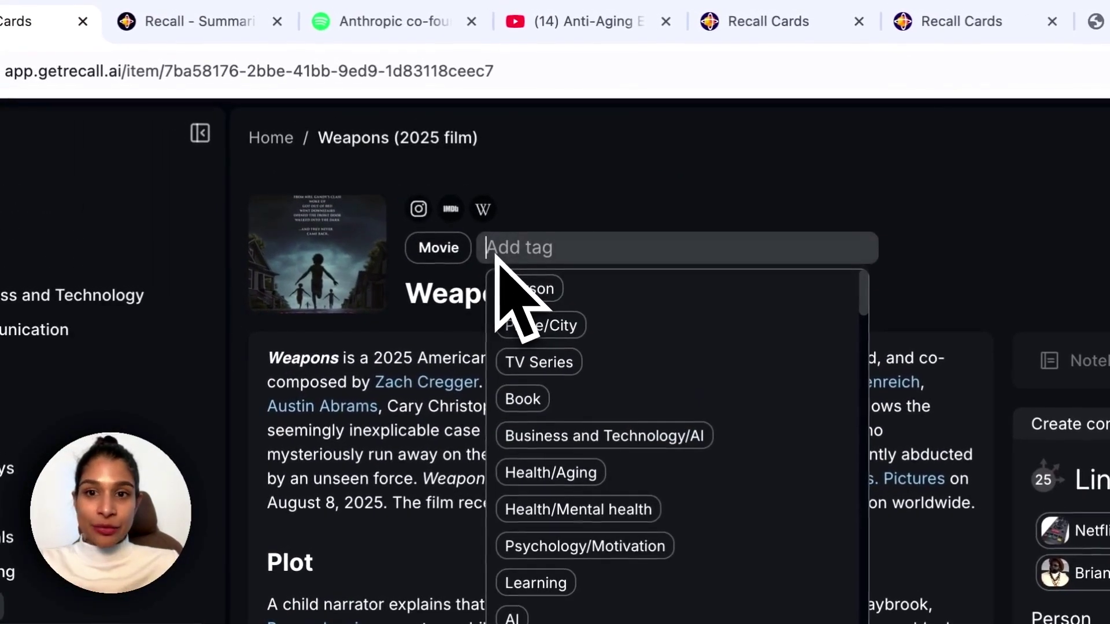
type("Mov")
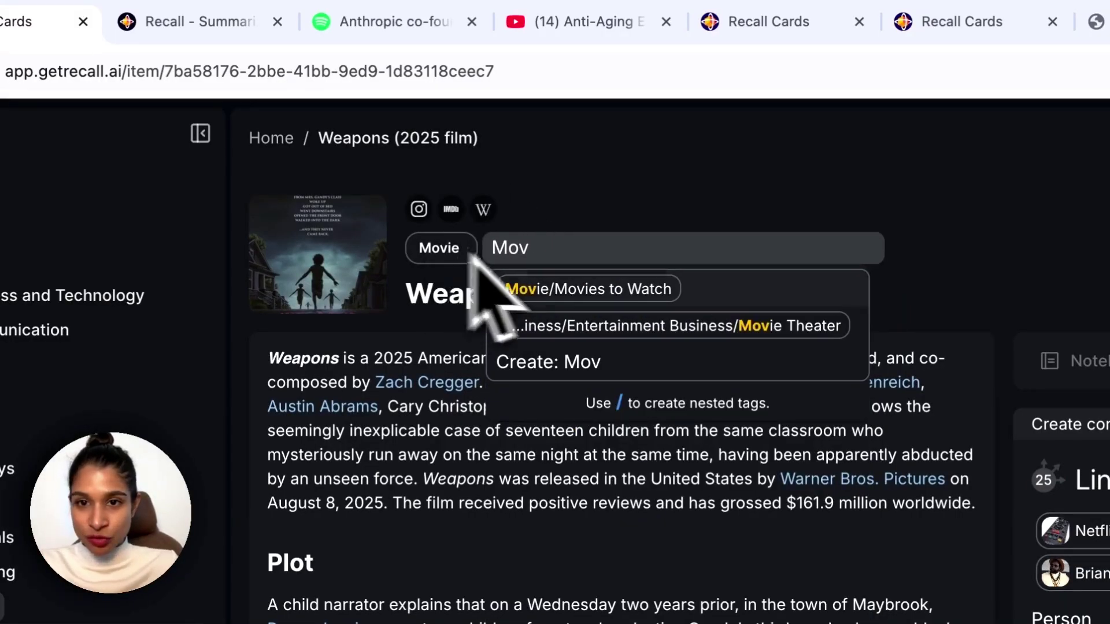
left_click(554, 291)
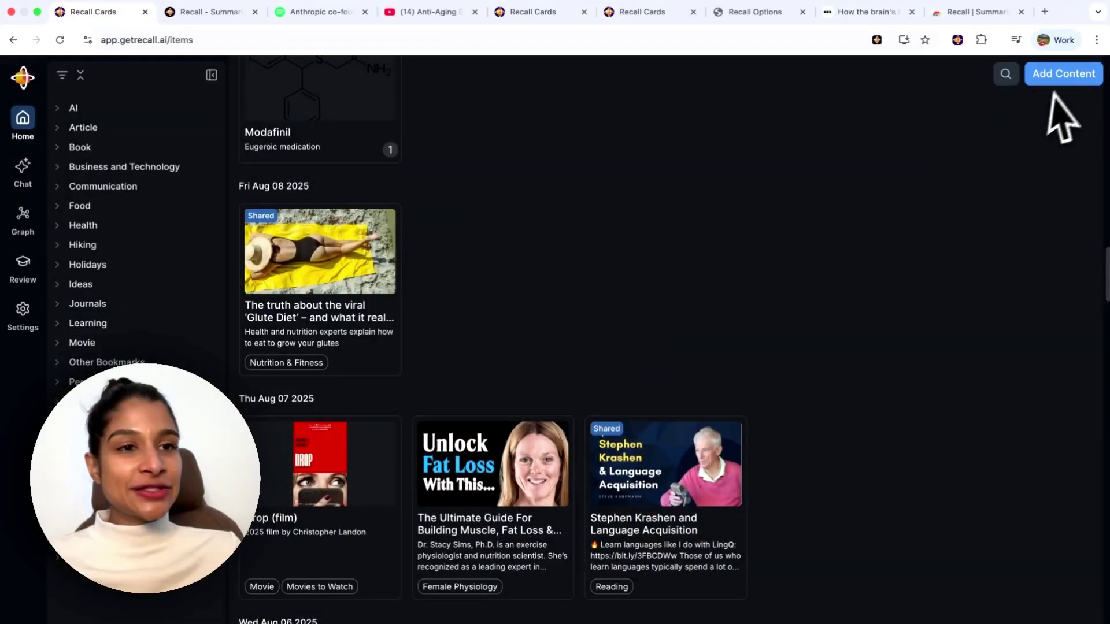
Create an empty Untitled note and tag it Journals.
left_click(1063, 81)
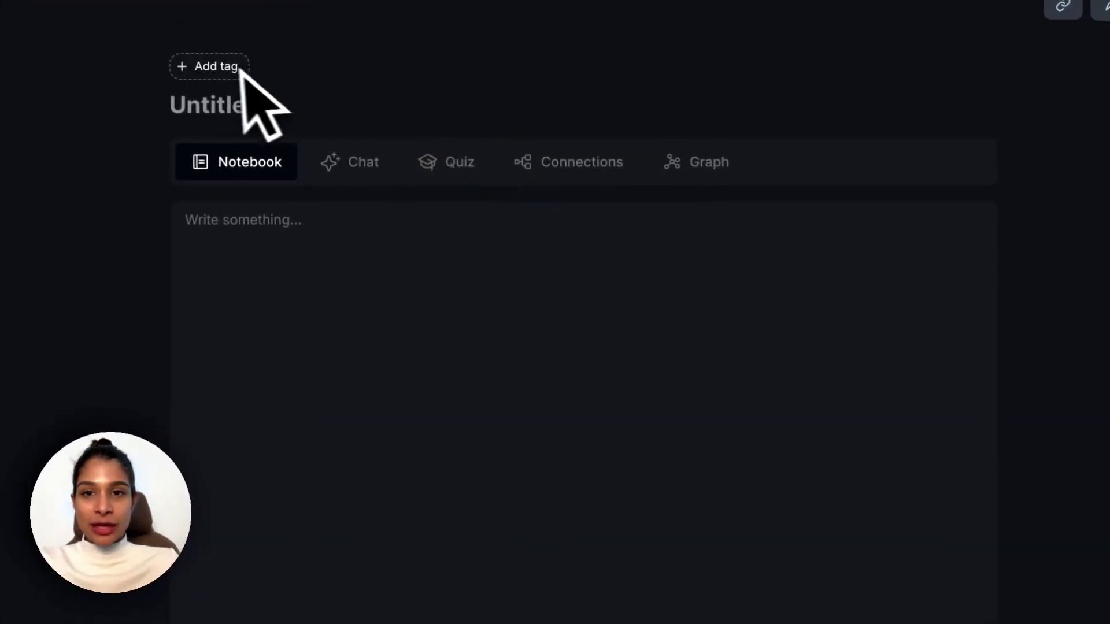
left_click(240, 68)
type("Jou")
key("Return")
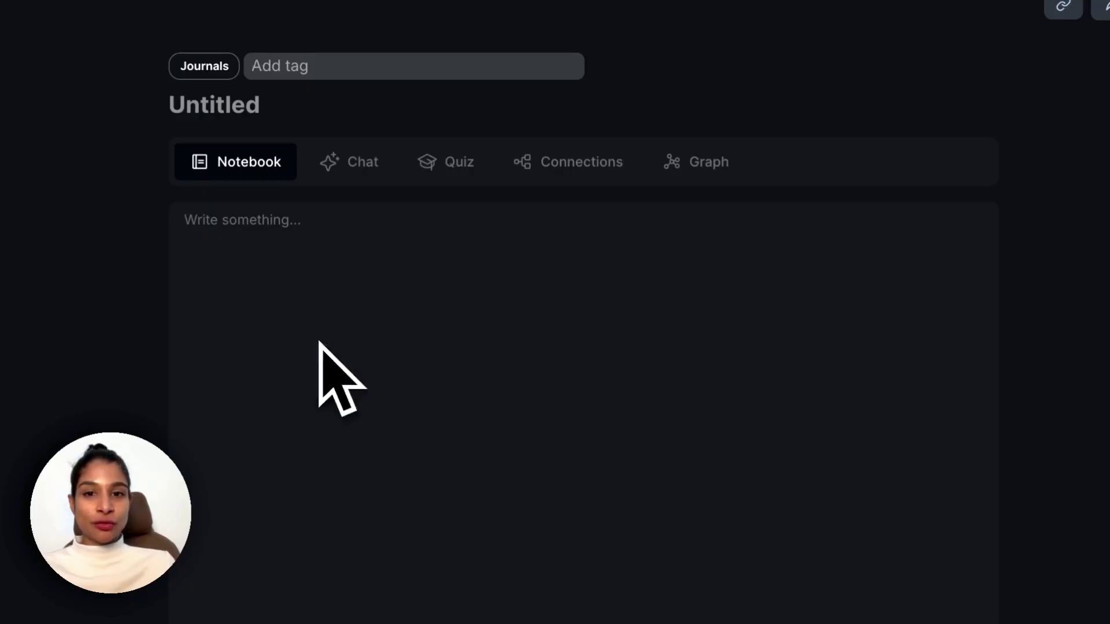
Switch between the note's Chat and Notebook views, then open the knowledge-base chat.
left_click(359, 167)
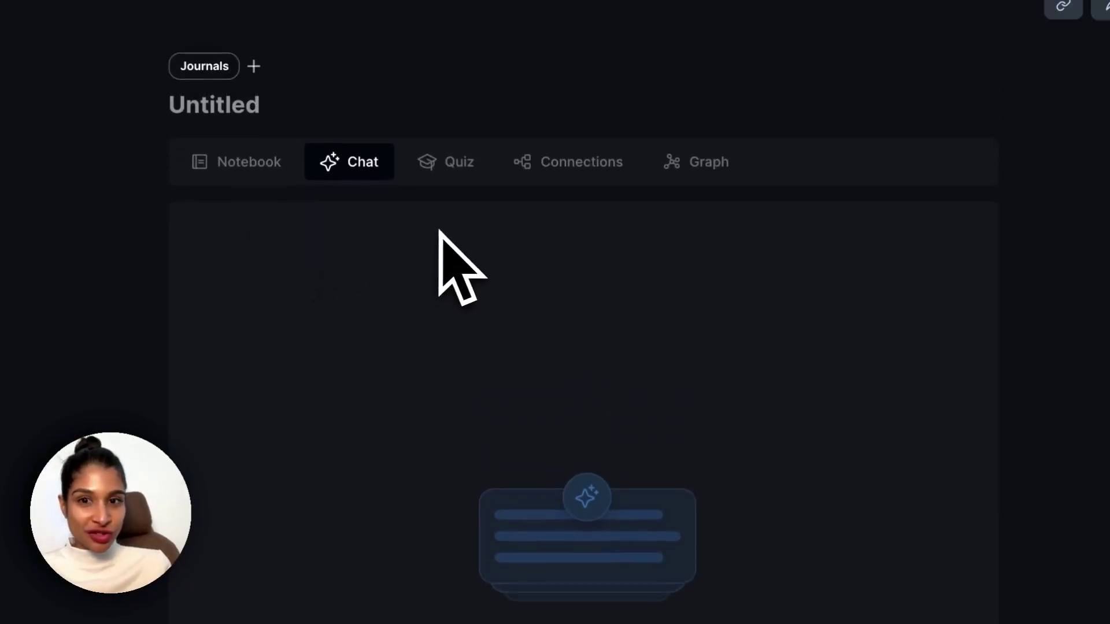
left_click(258, 68)
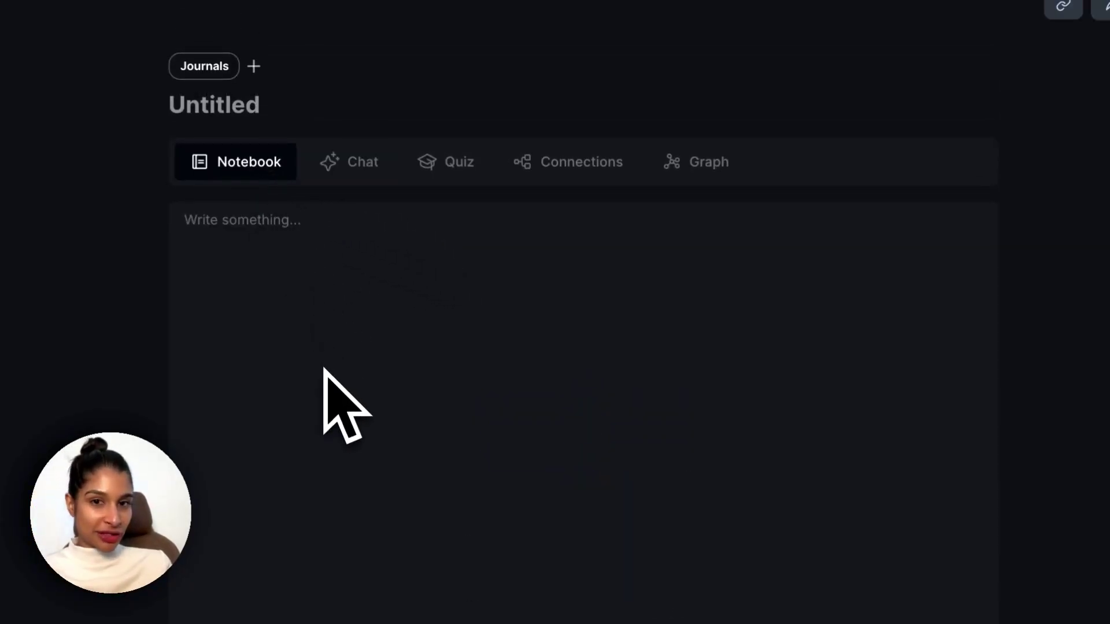
left_click(362, 164)
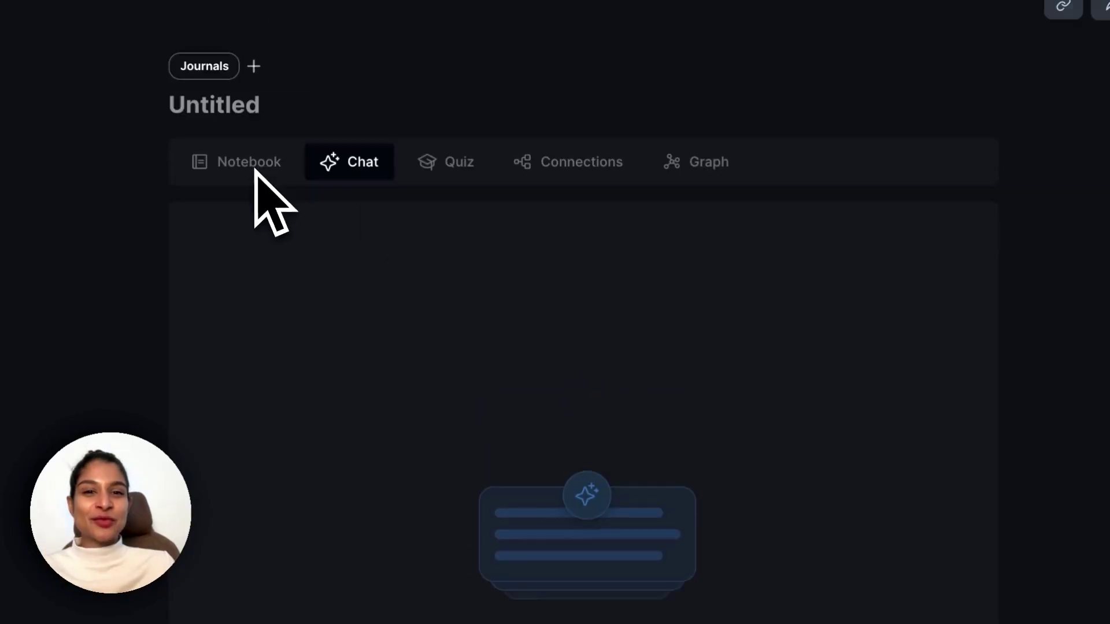
left_click(255, 70)
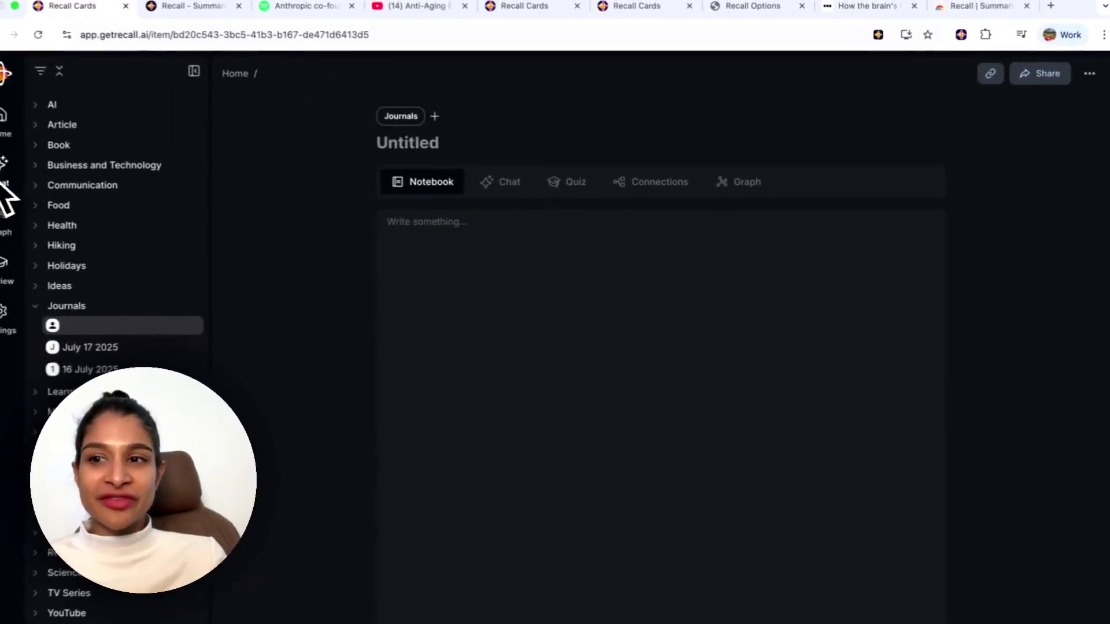
left_click(16, 172)
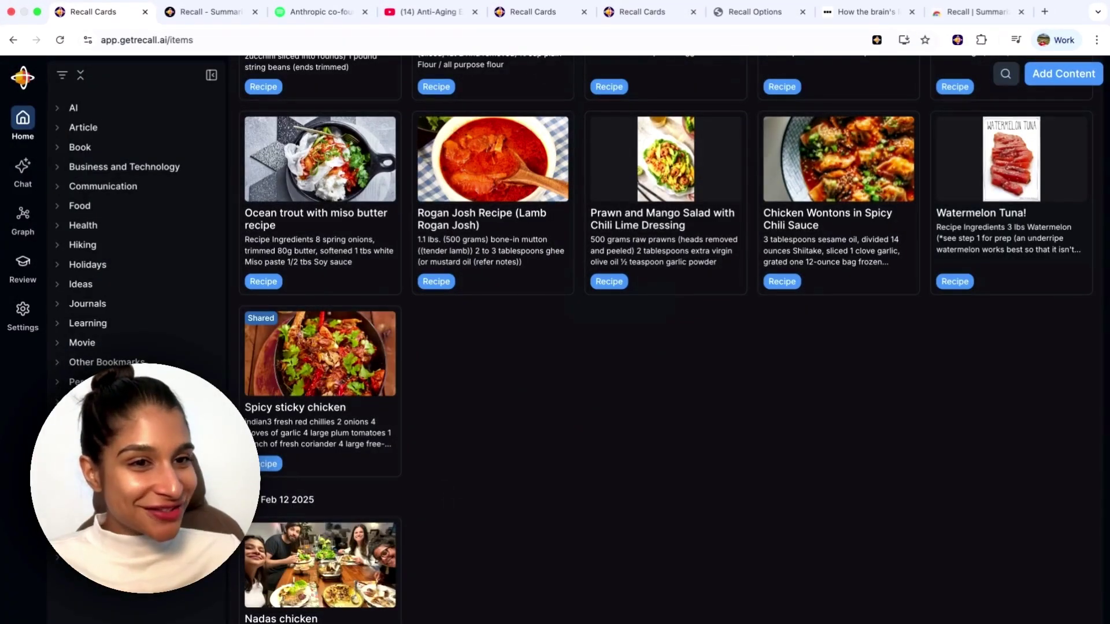
Copy the URL of the Feasting at Home Middle Eastern Instant Pot Lamb Stew page.
scroll(671, 341, "up", 15)
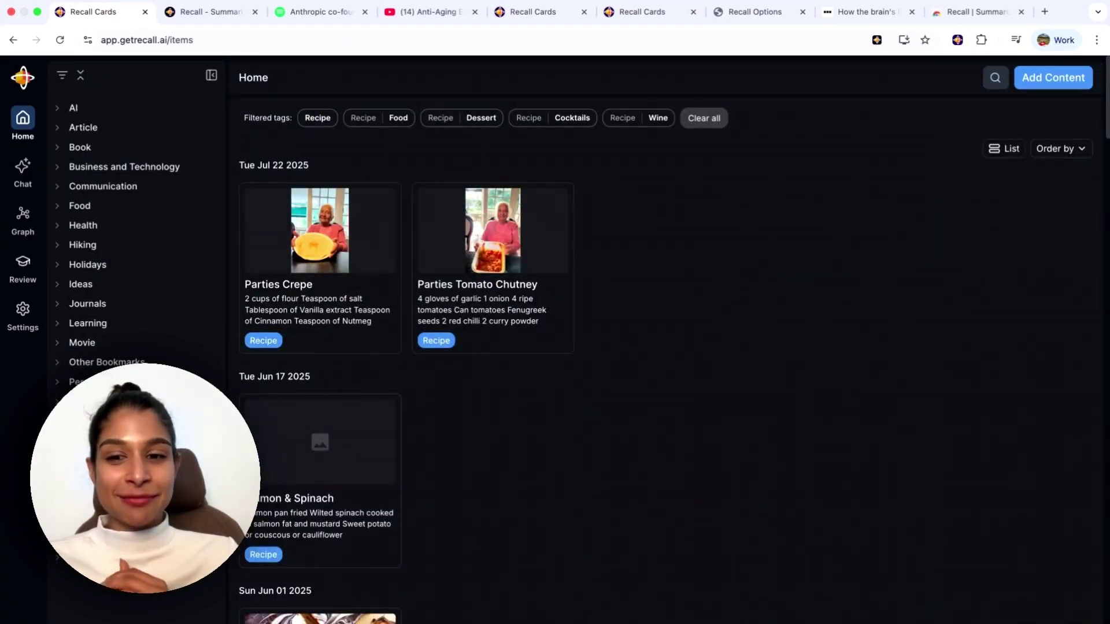
scroll(457, 524, "down", 15)
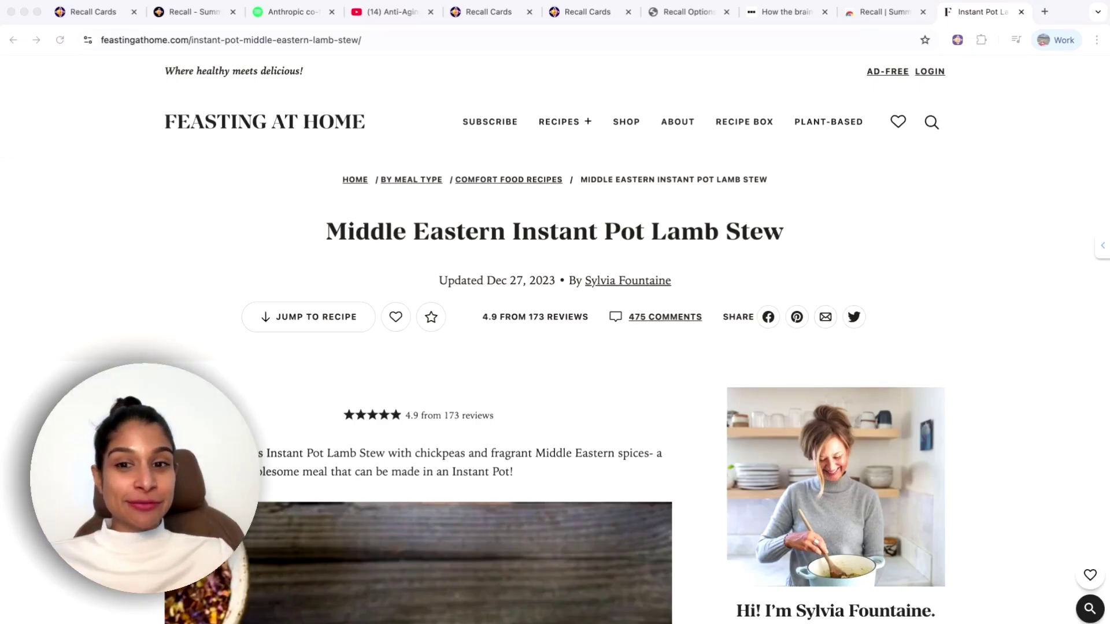
scroll(555, 347, "down", 2)
scroll(555, 347, "up", 2)
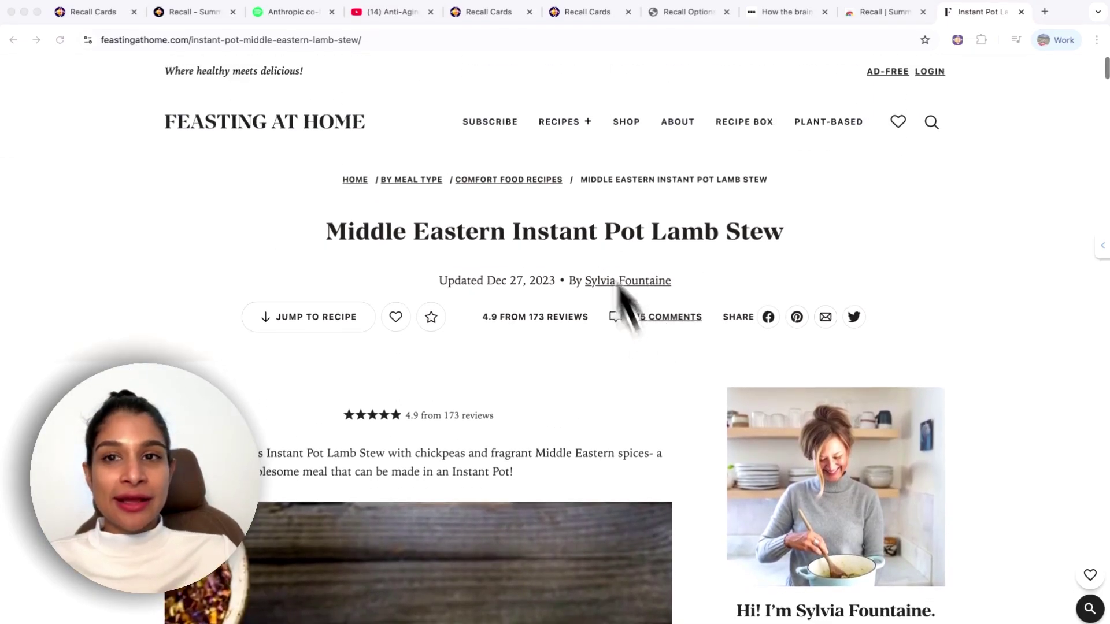
left_click(507, 50)
key("super+c")
Paste the lamb stew recipe URL into Add Content and create its card.
key("super+1")
key("super+v")
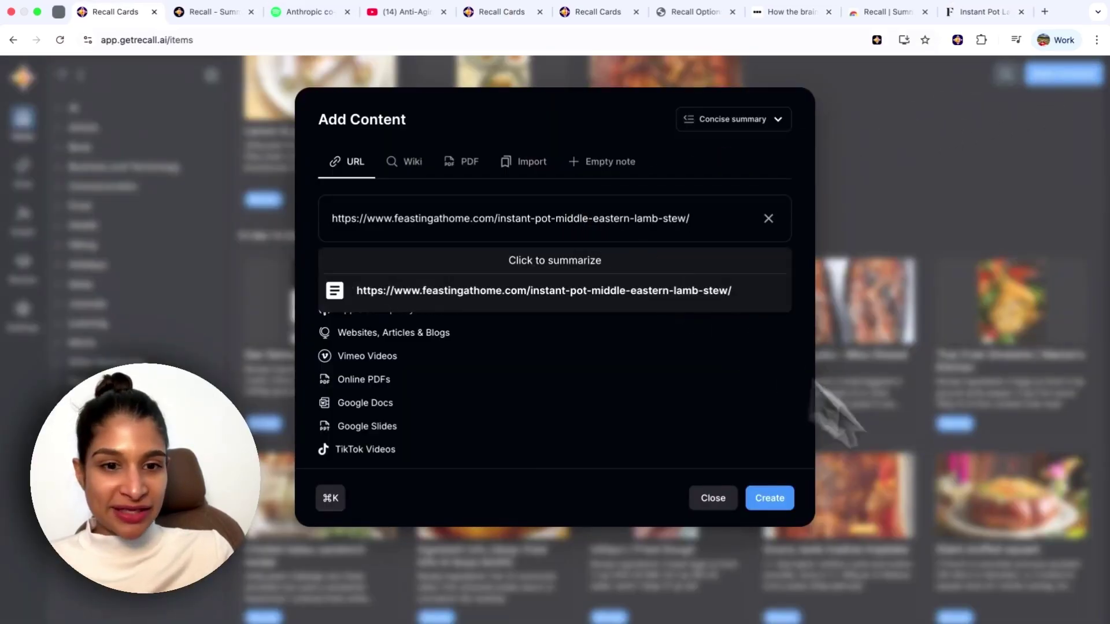
left_click(784, 501)
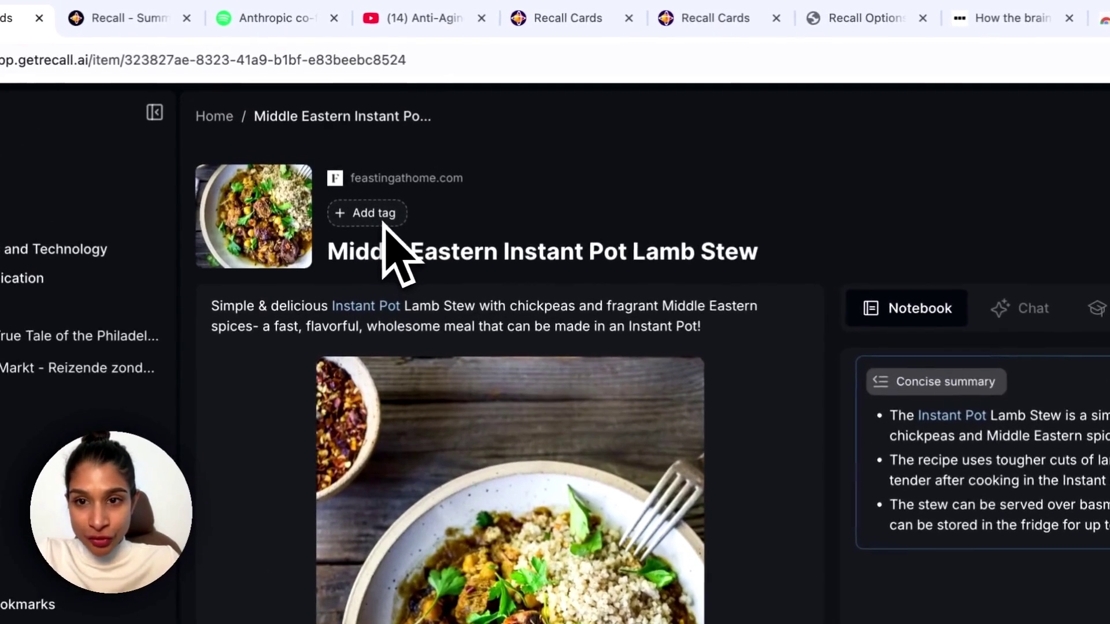
Tag the Lamb Stew card as Recipe and check its concise summary.
left_click(365, 145)
type("reci")
left_click(393, 278)
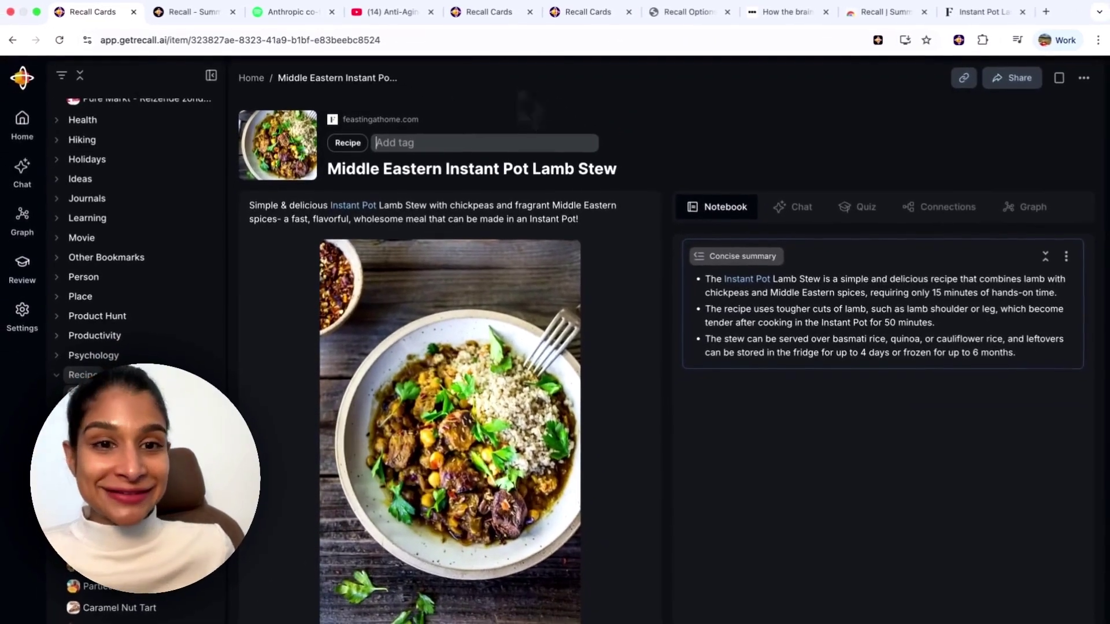
scroll(508, 310, "down", 10)
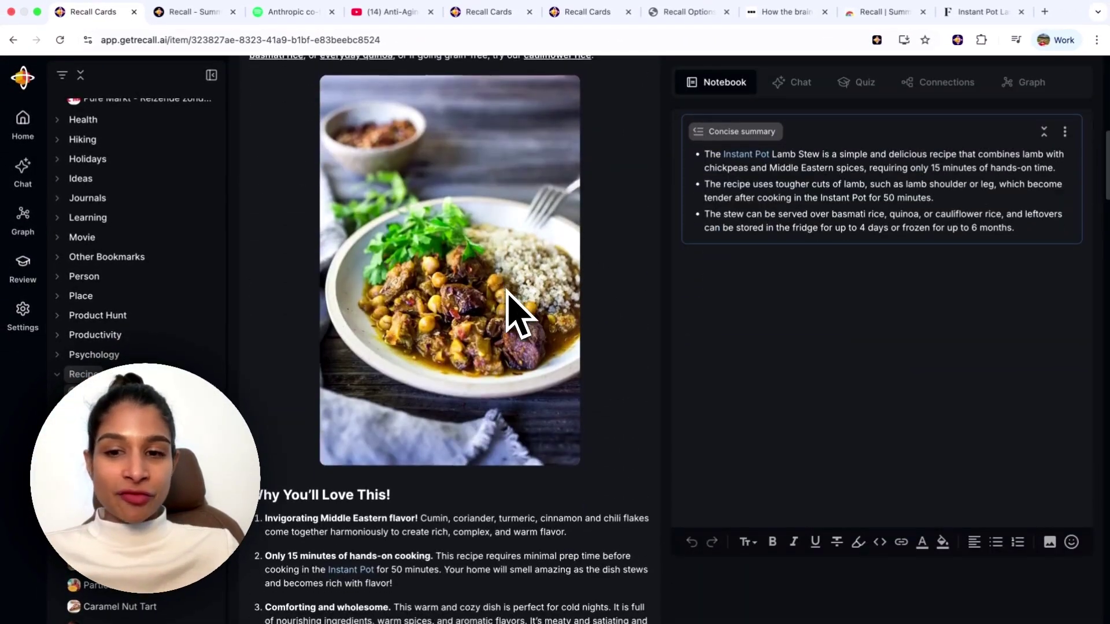
scroll(508, 310, "up", 10)
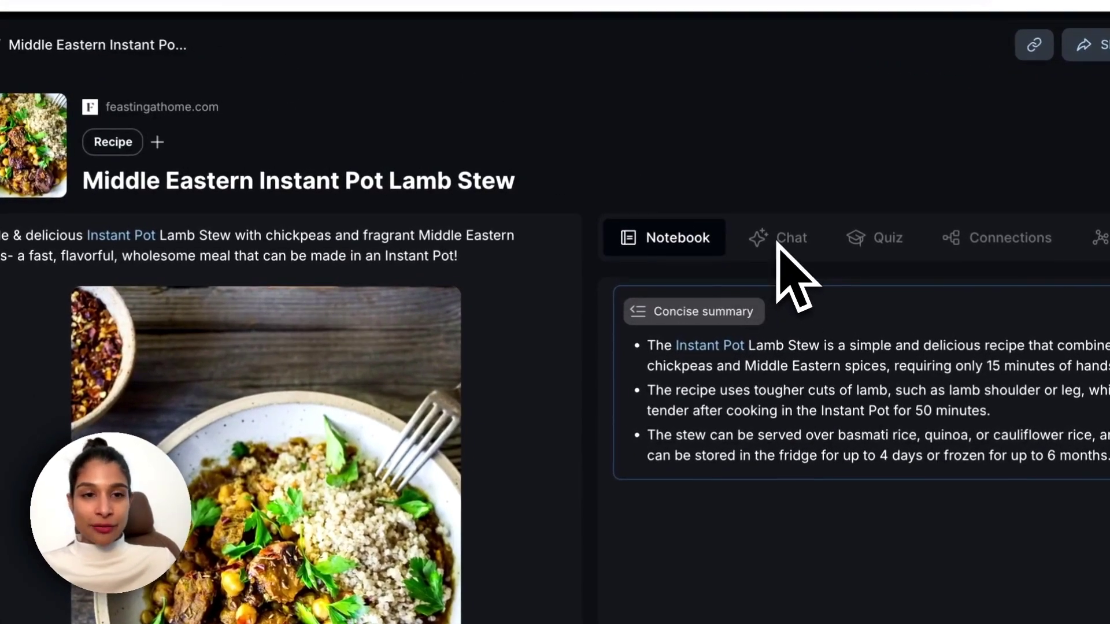
In the Chat tab, ask Recall to extract the lamb stew's ingredients and cooking steps.
left_click(788, 231)
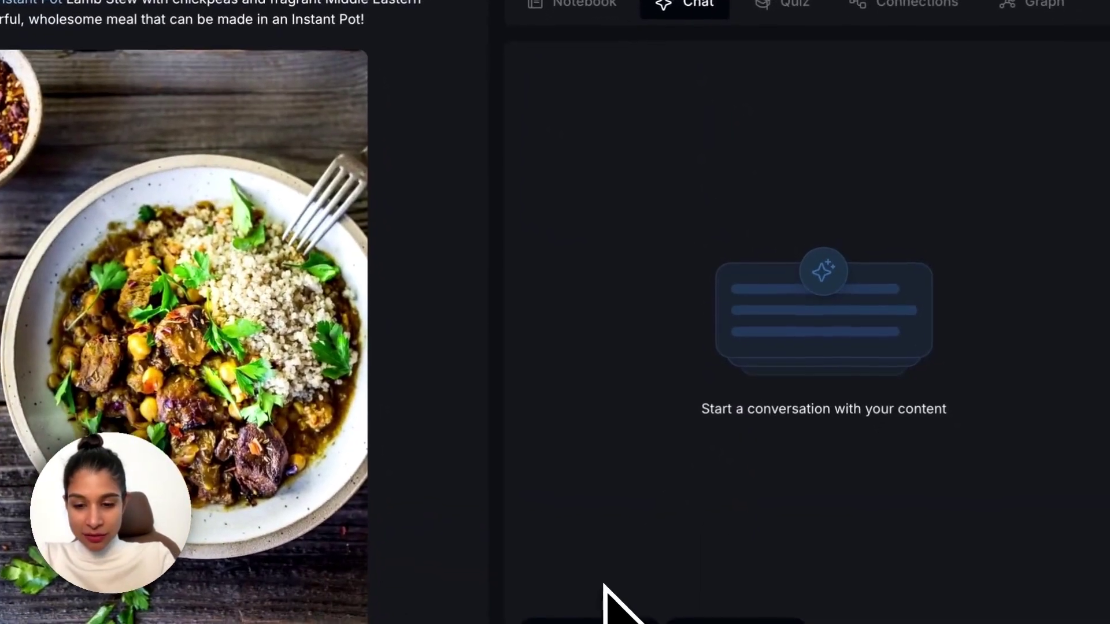
type("extract the ingredient and just the steps for the r")
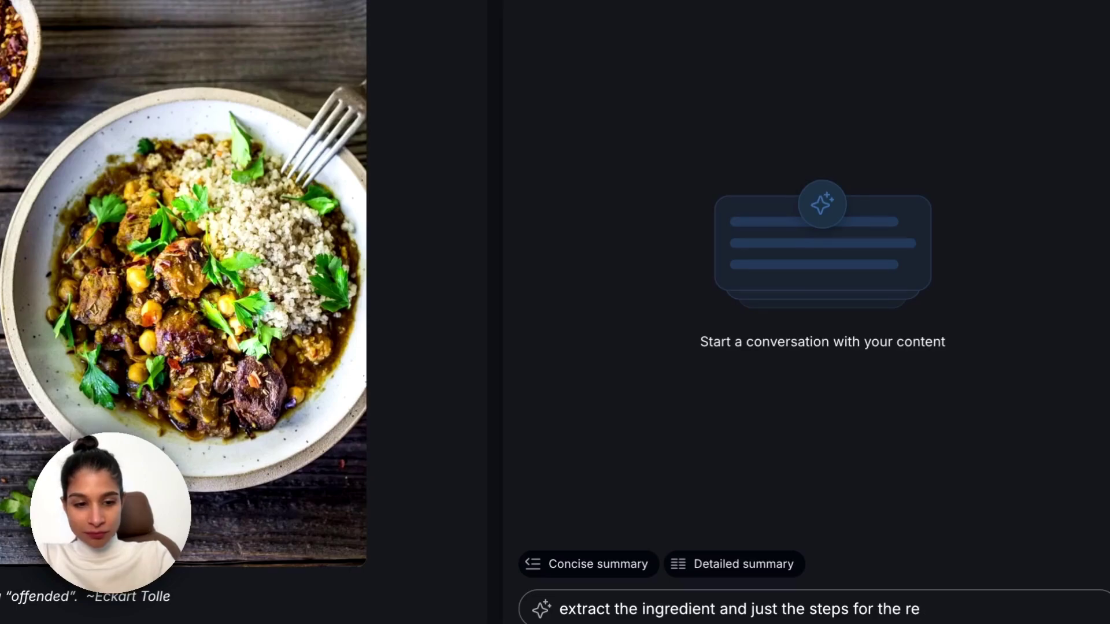
type("e")
key("Return")
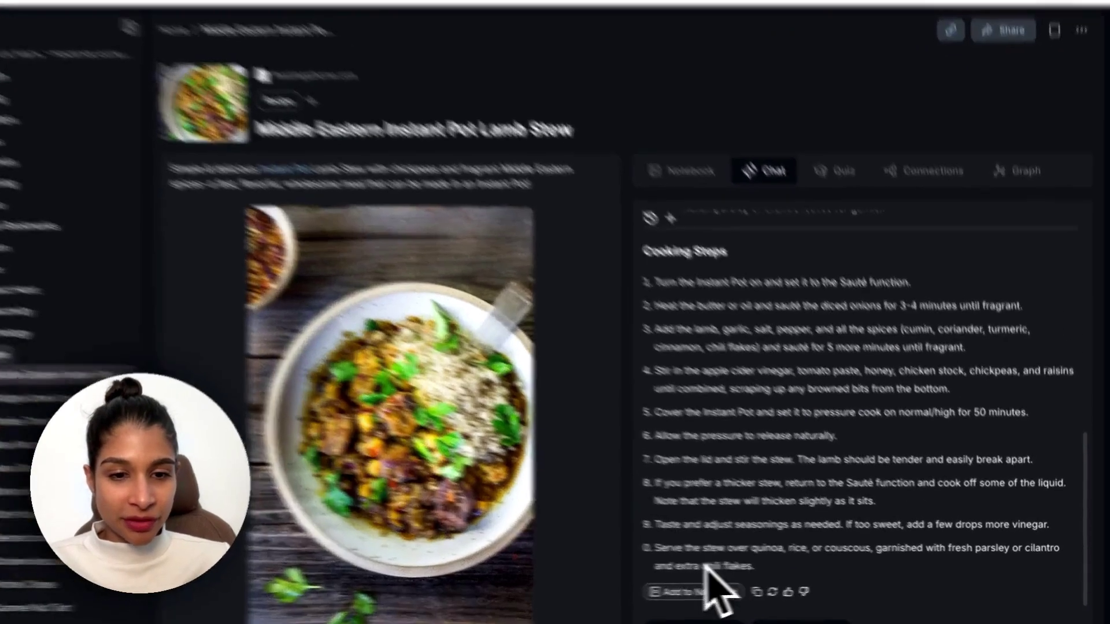
Add the chat answer to the notebook and collapse the Concise summary block.
left_click(728, 592)
left_click(727, 592)
scroll(601, 417, "up", 4)
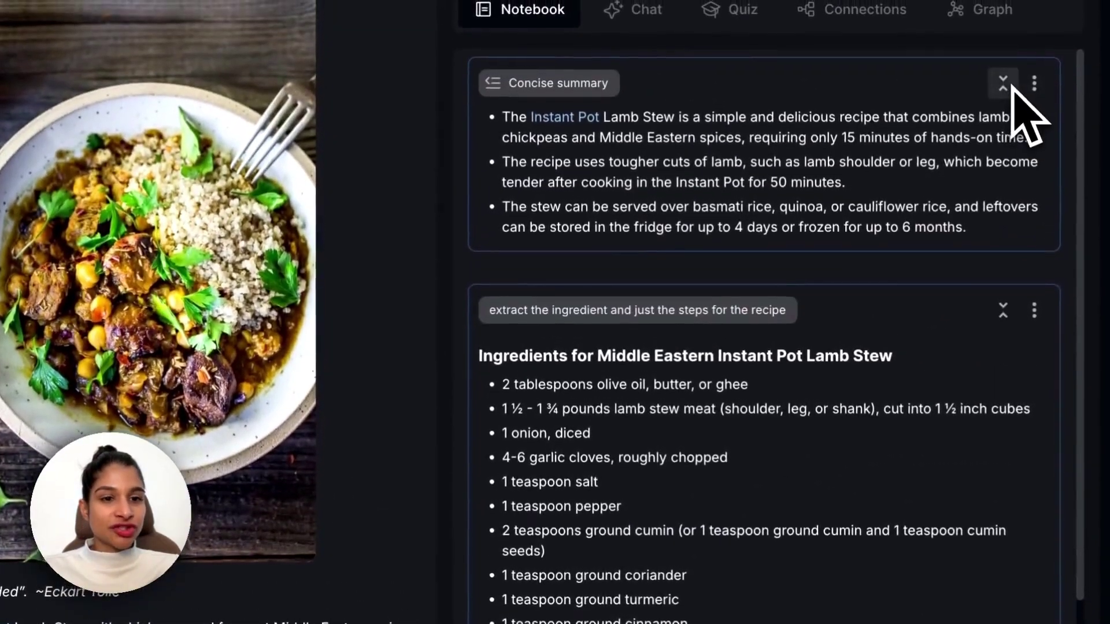
left_click(1006, 84)
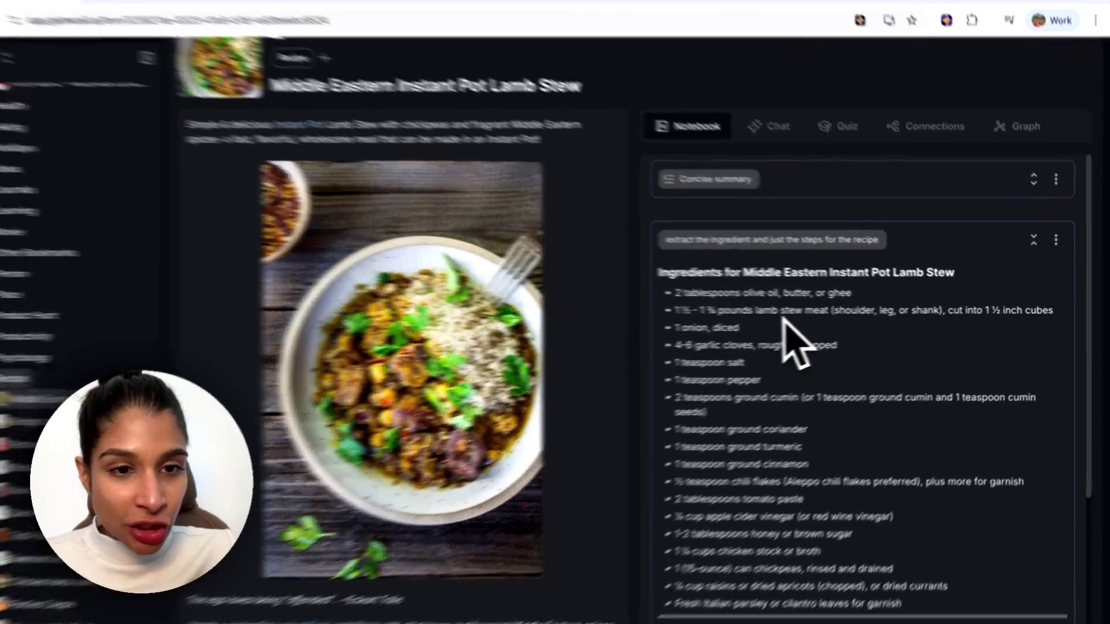
Link 'lamb' to Lamb and mutton, 'cinnamon' to Cinnamon, and 'Aleppo chili' to a new card.
double_click(782, 313)
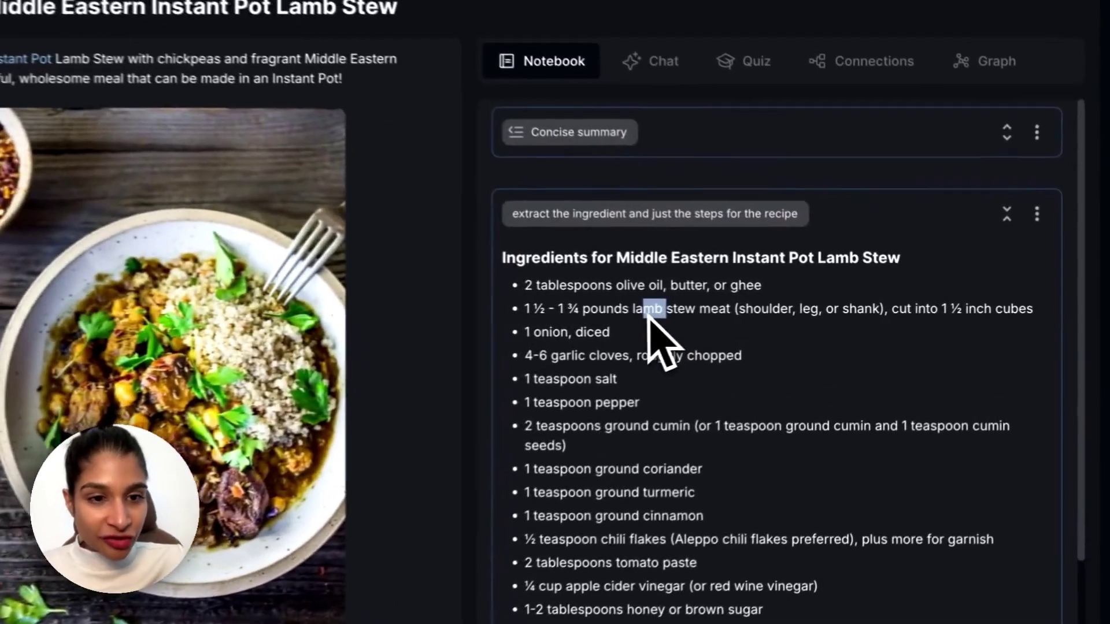
left_click(748, 274)
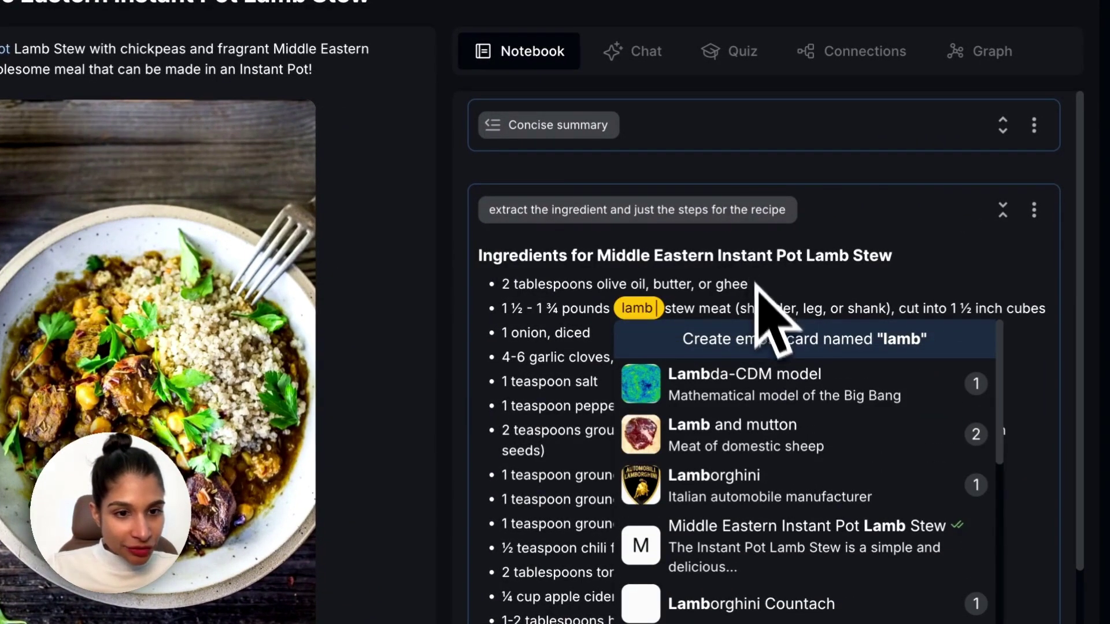
left_click(801, 453)
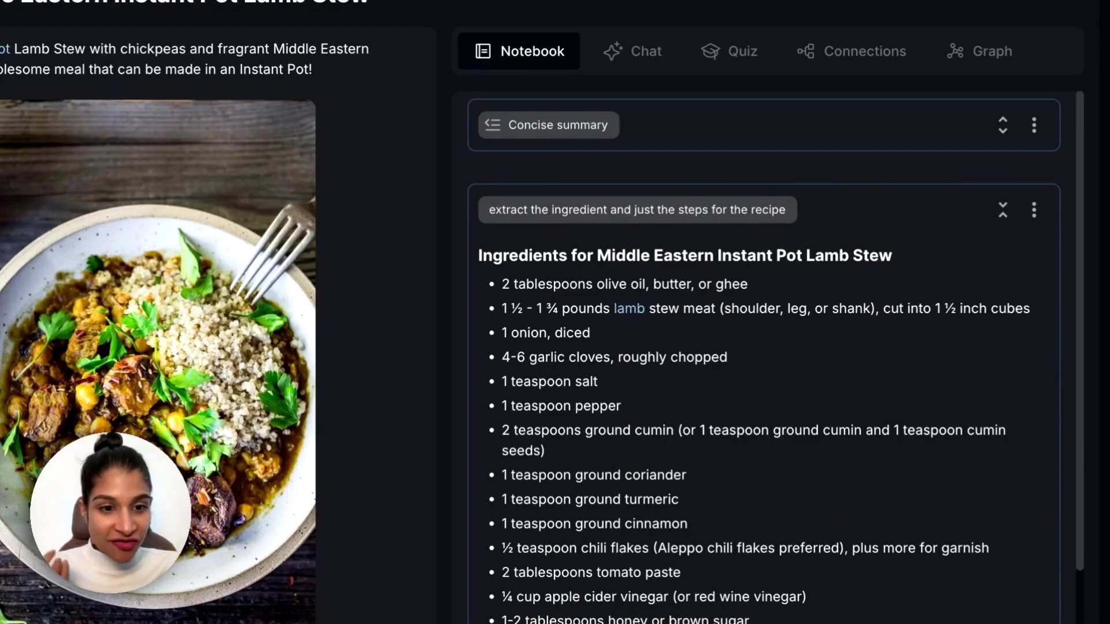
left_click_drag(689, 524, 628, 528)
left_click(772, 487)
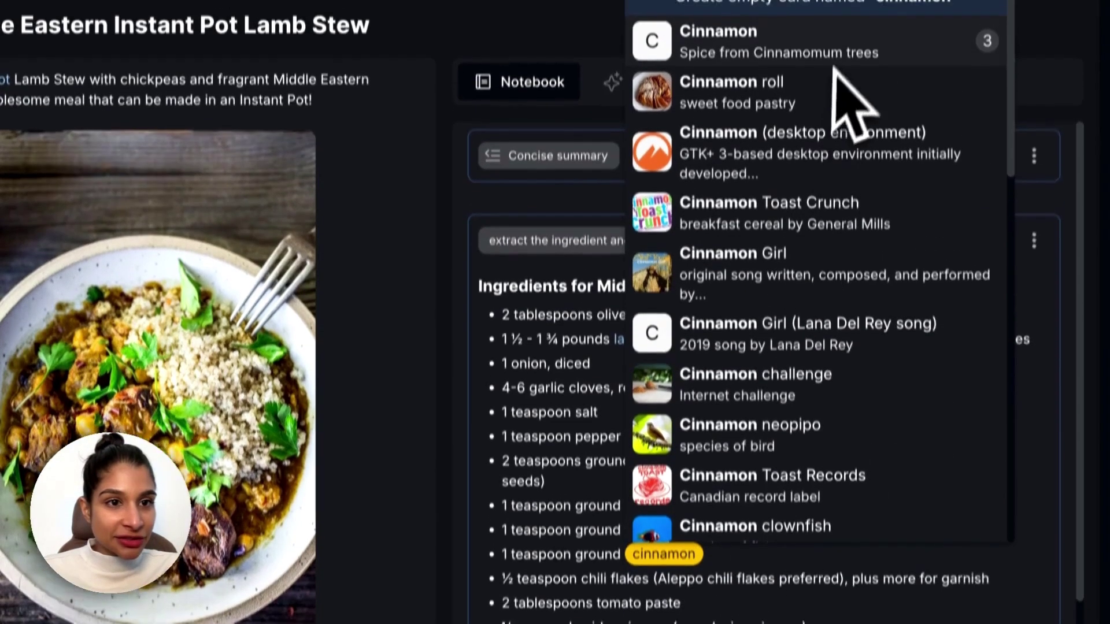
left_click(836, 23)
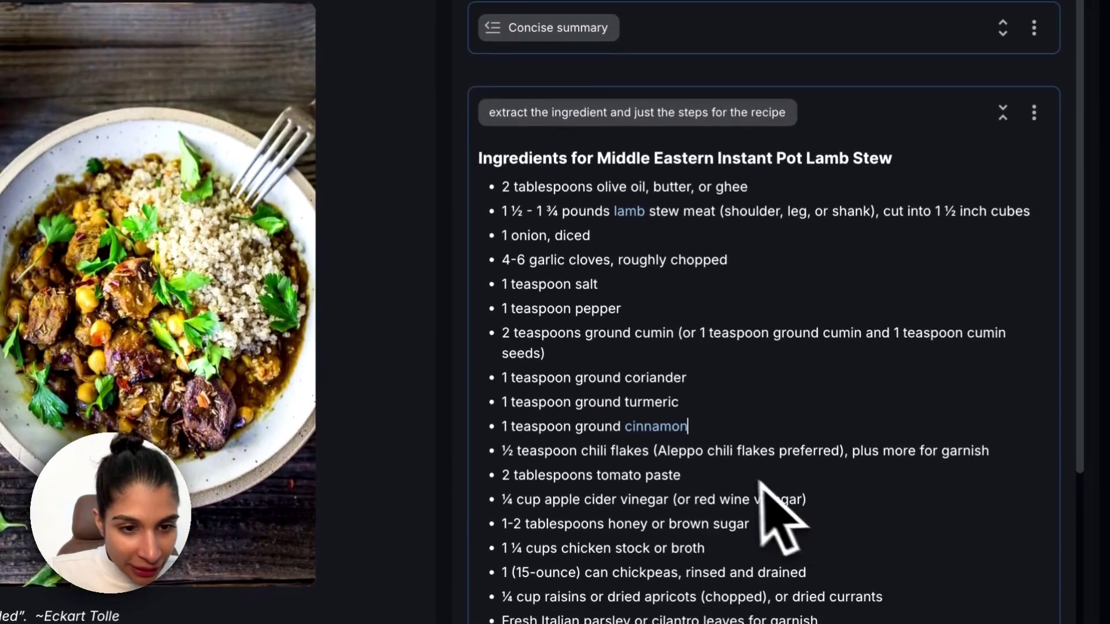
left_click_drag(736, 451, 659, 452)
left_click(812, 412)
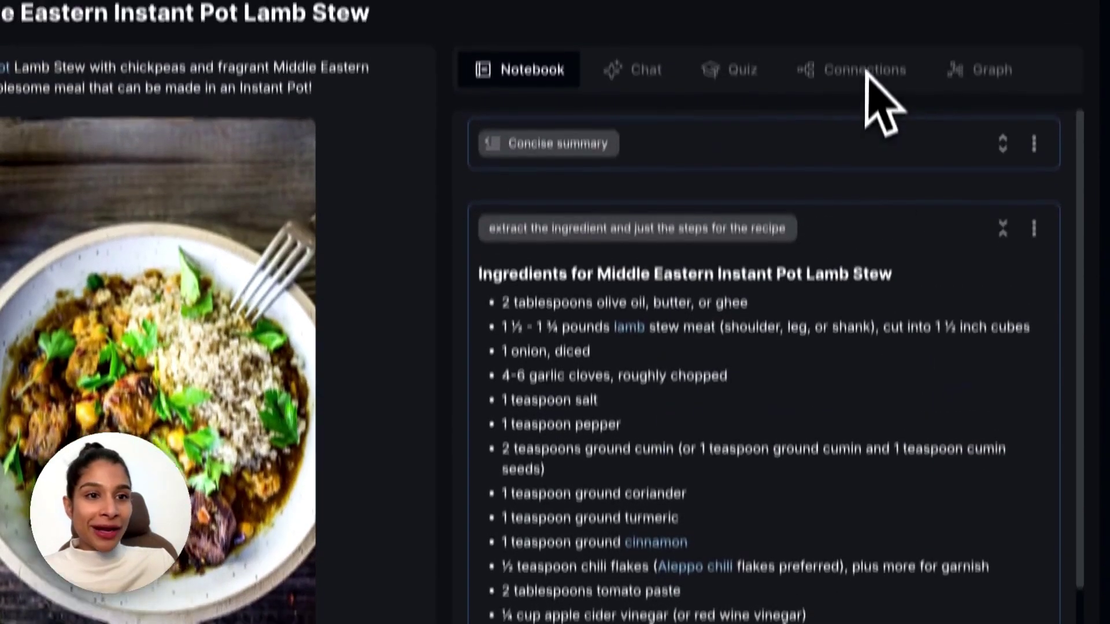
From the stew's Connections, open Parties Crepe through the Cinnamon chip's preview card.
left_click(865, 124)
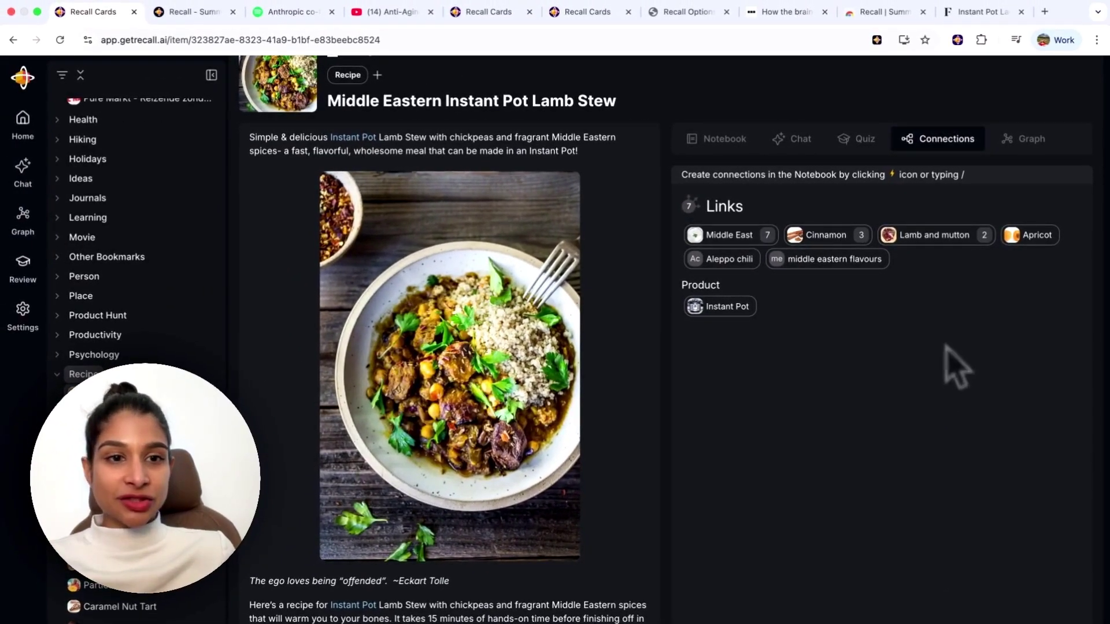
mouse_move(832, 241)
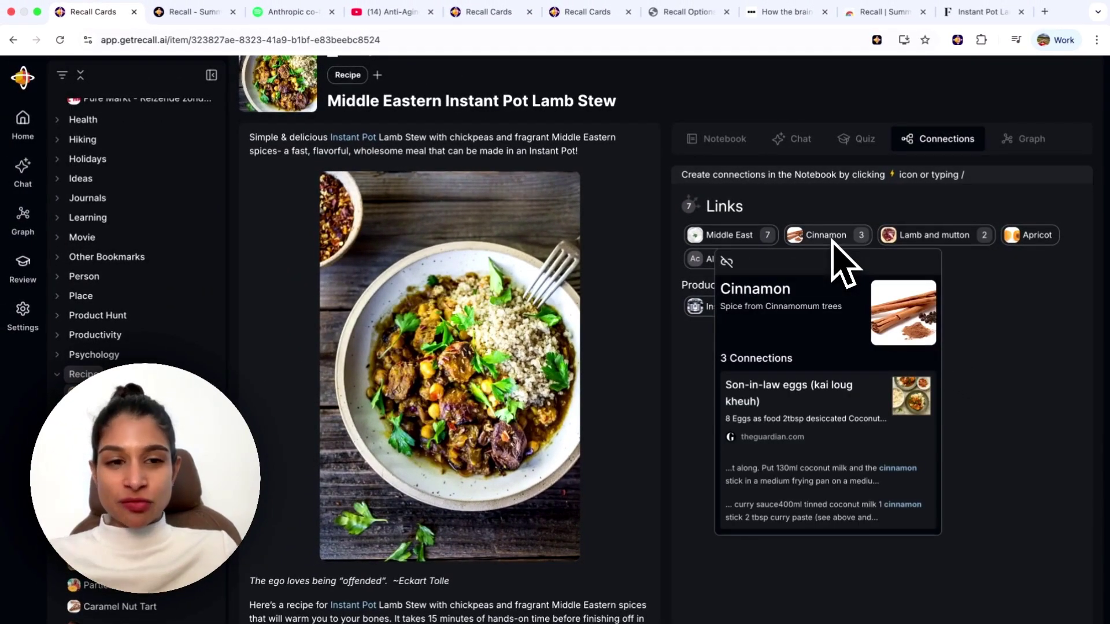
scroll(845, 412, "down", 5)
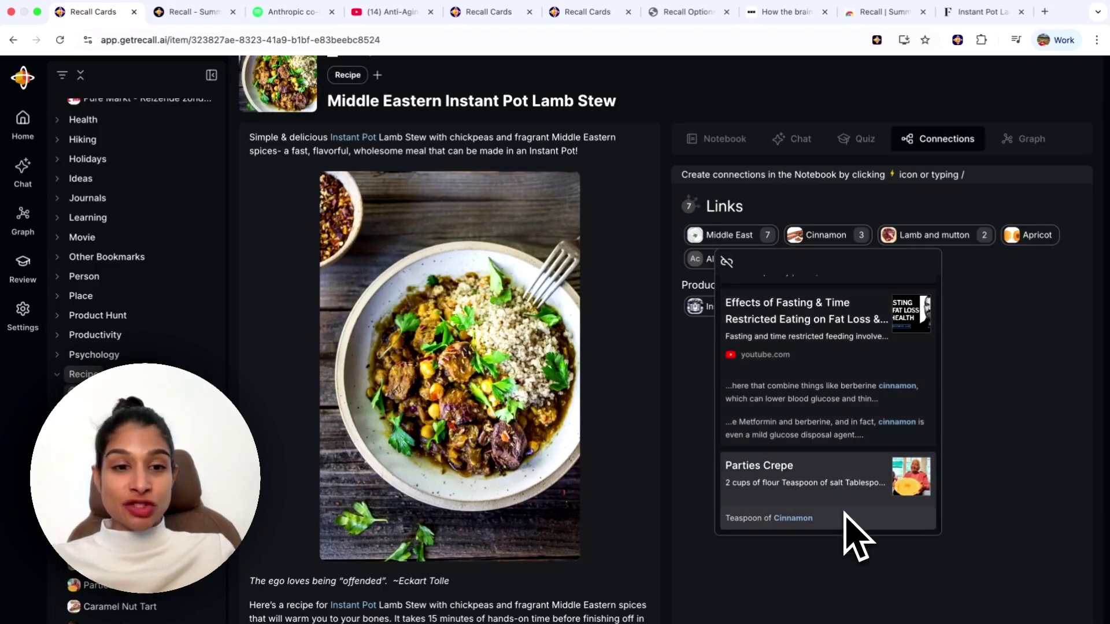
scroll(845, 511, "up", 5)
scroll(845, 511, "down", 5)
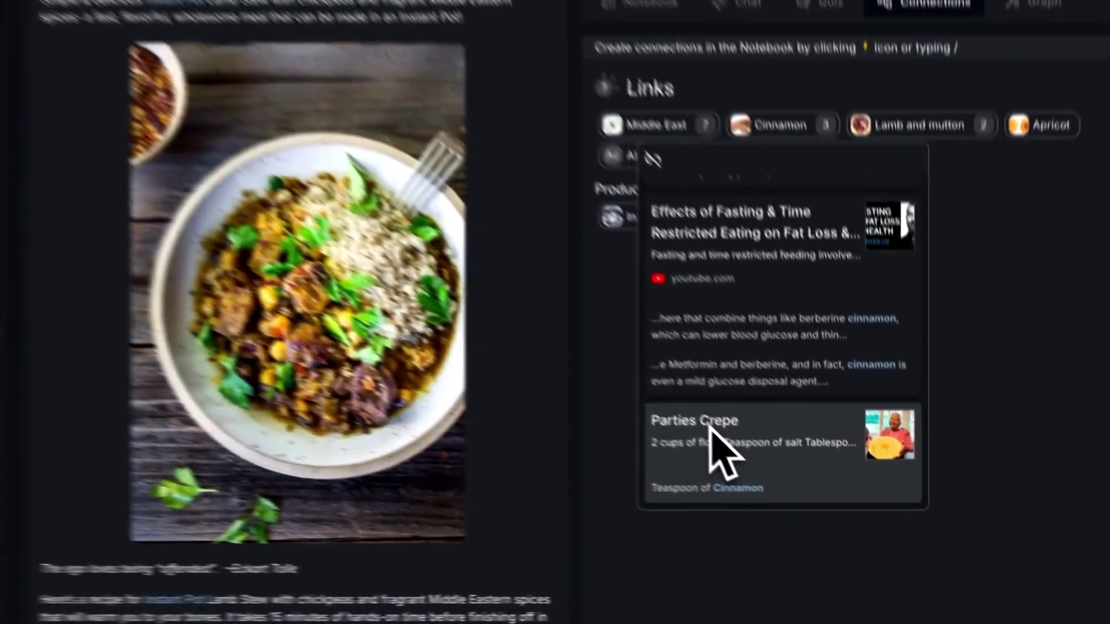
left_click(712, 432)
Skim the Parties Crepe notebook ingredients, then show its Cinnamon, Vanilla extract and Nutmeg connections.
scroll(664, 427, "up", 6)
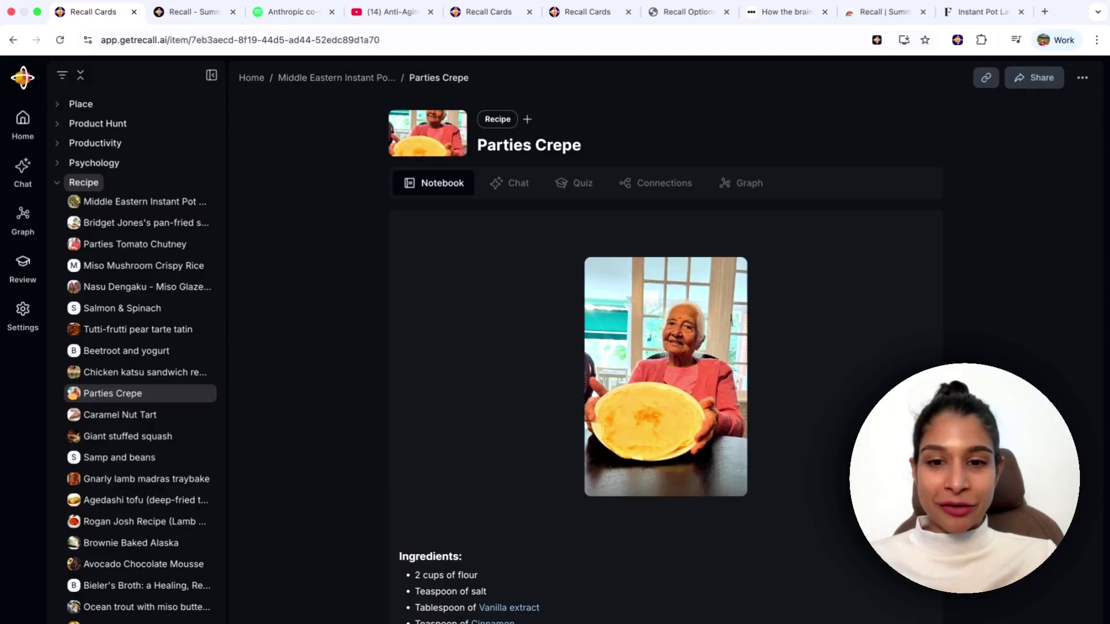
scroll(794, 509, "down", 2)
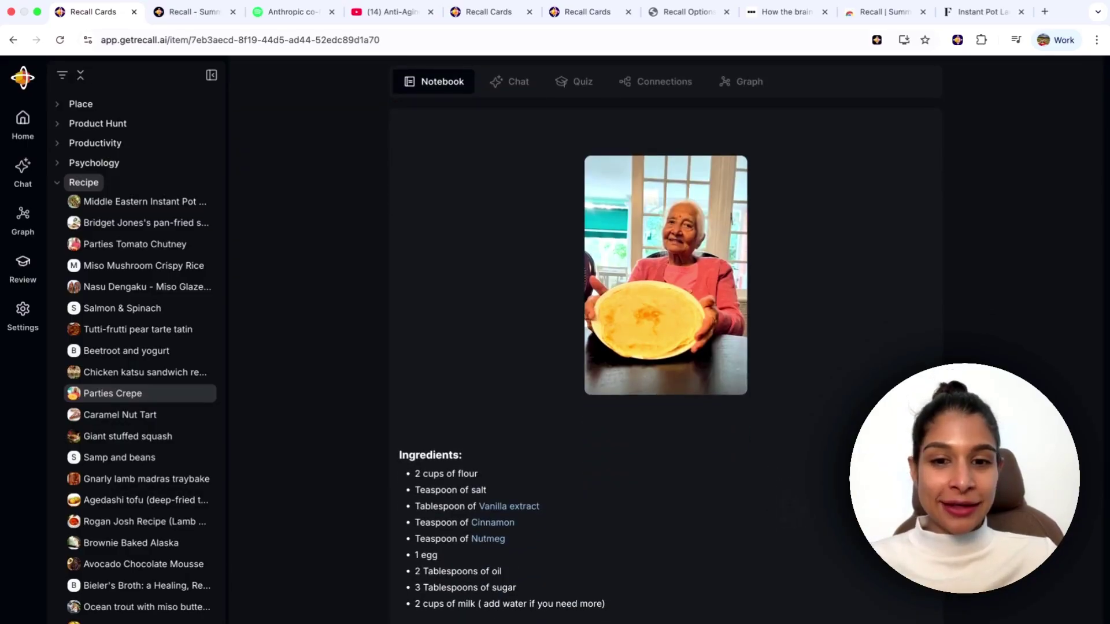
scroll(639, 550, "down", 2)
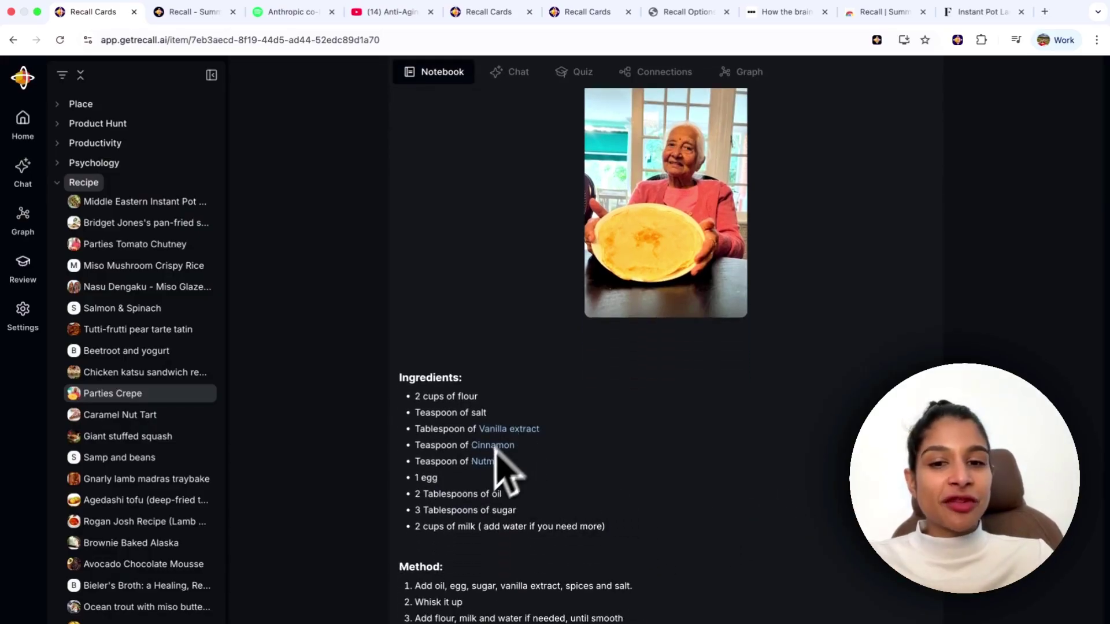
scroll(541, 510, "up", 5)
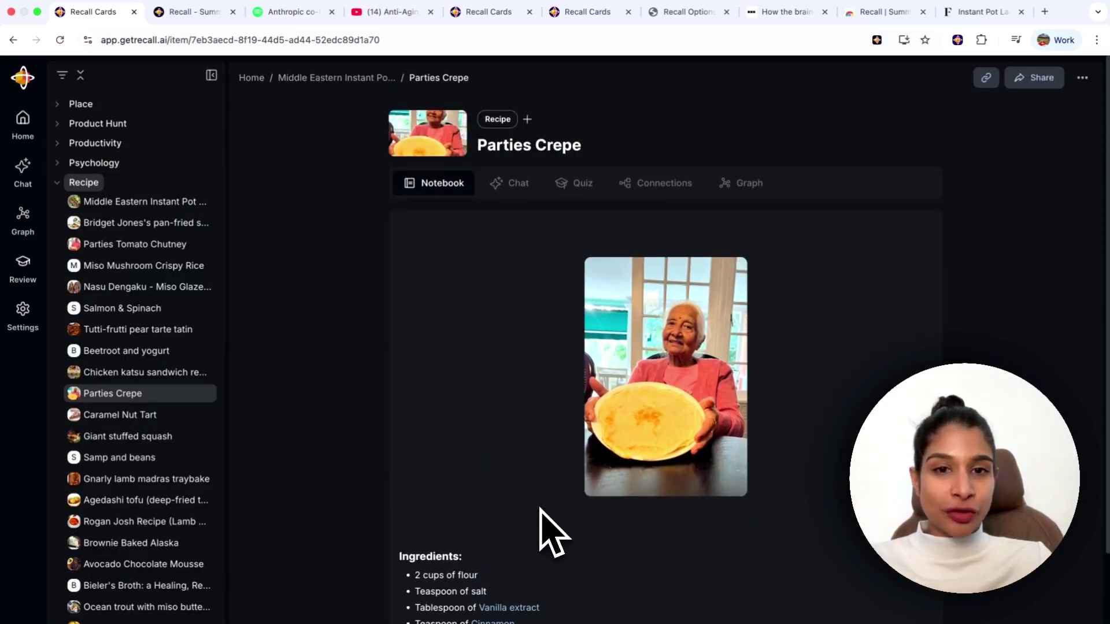
left_click(663, 183)
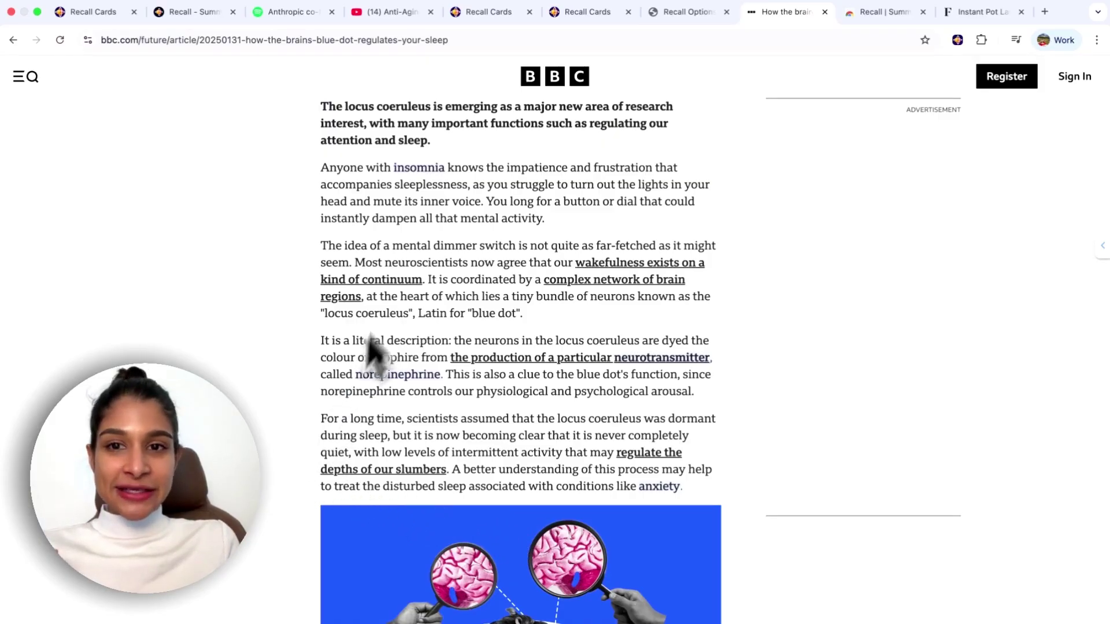
Preview the article's norepinephrine and neurotransmitter highlights, showing the Neurotransmitter card with 14 connections.
mouse_move(403, 386)
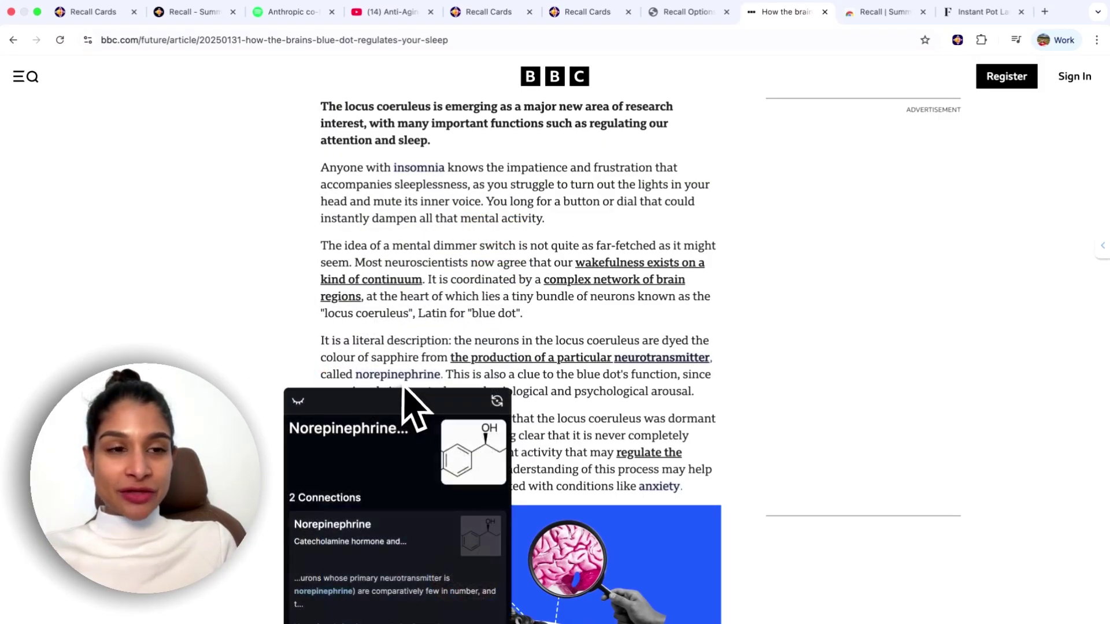
mouse_move(1093, 252)
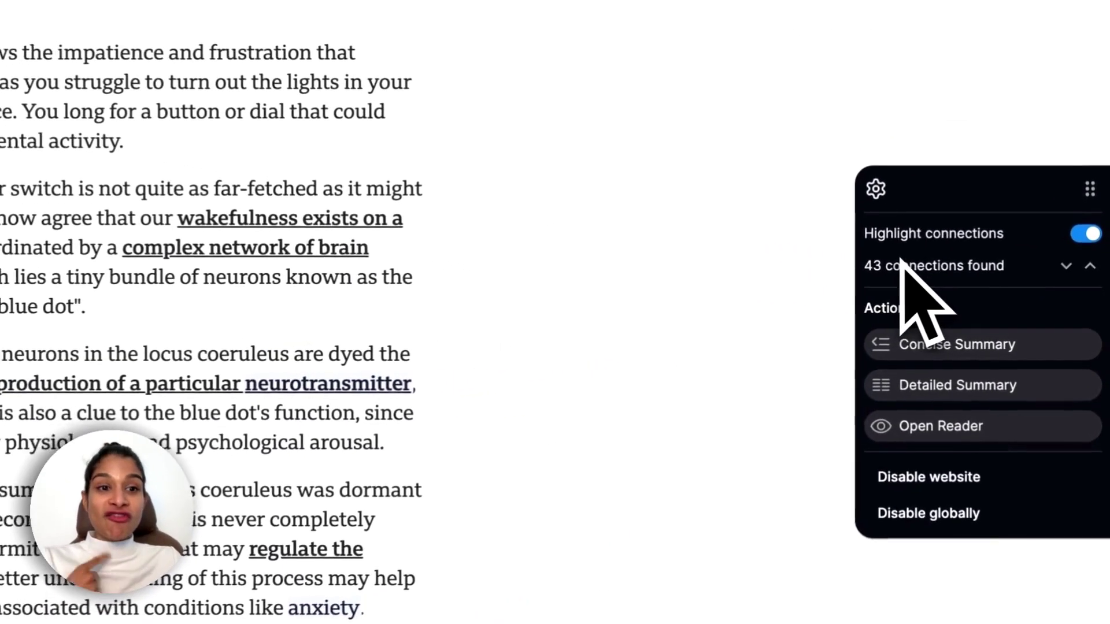
mouse_move(991, 287)
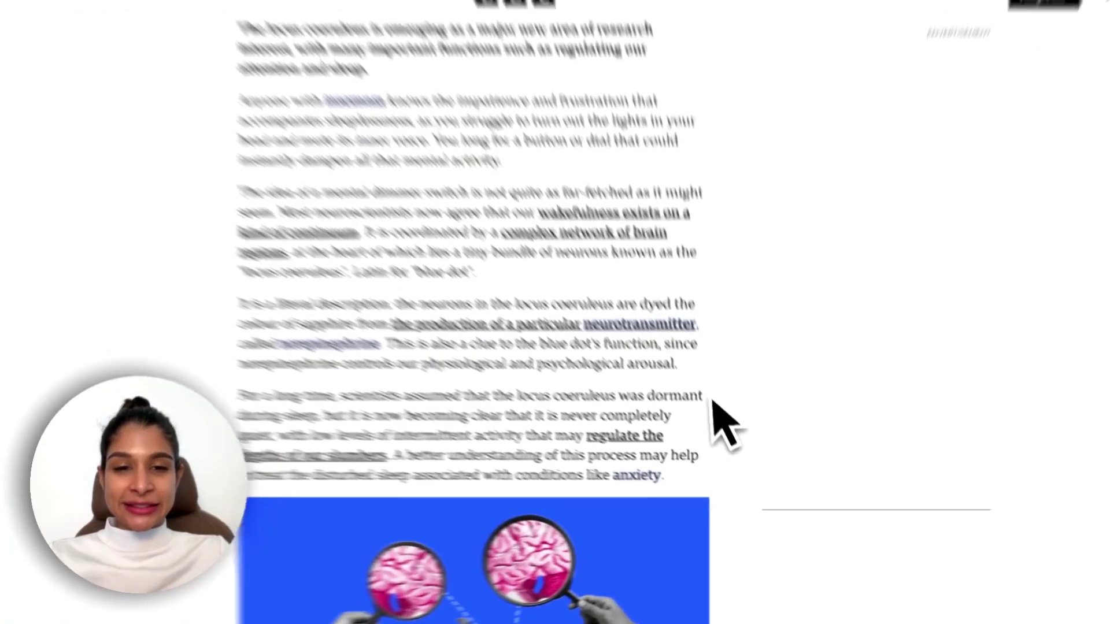
mouse_move(676, 364)
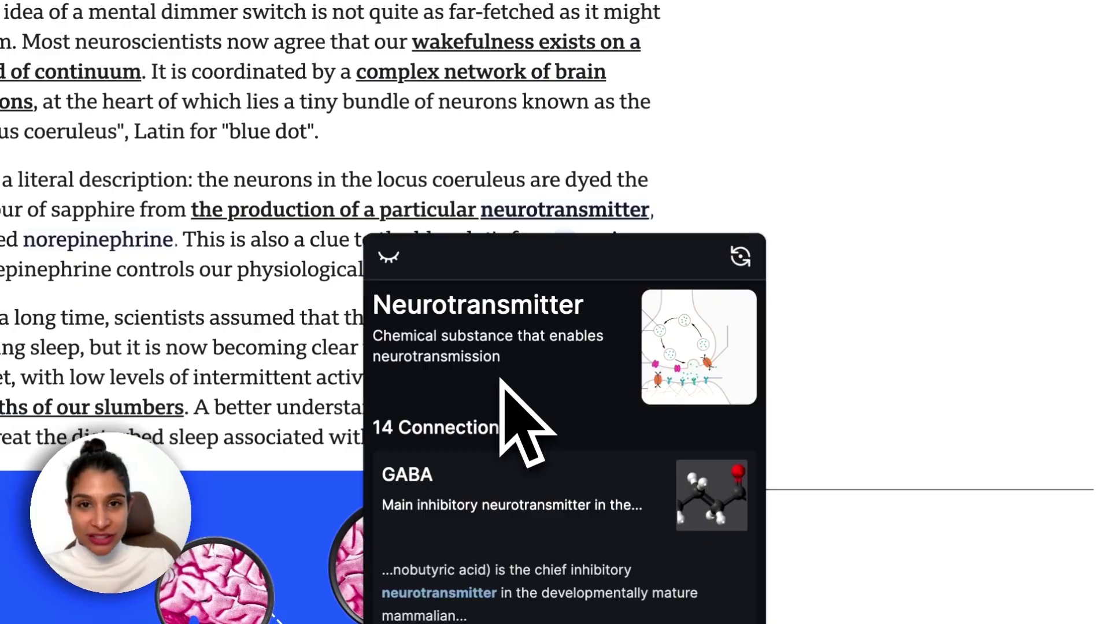
scroll(496, 469, "down", 10)
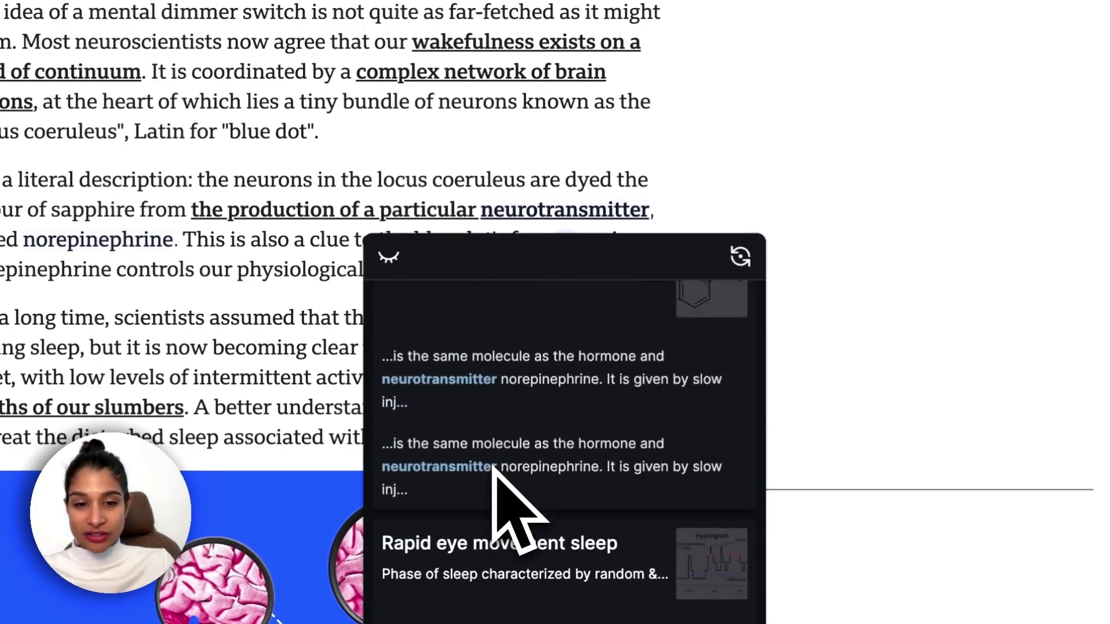
scroll(495, 469, "up", 10)
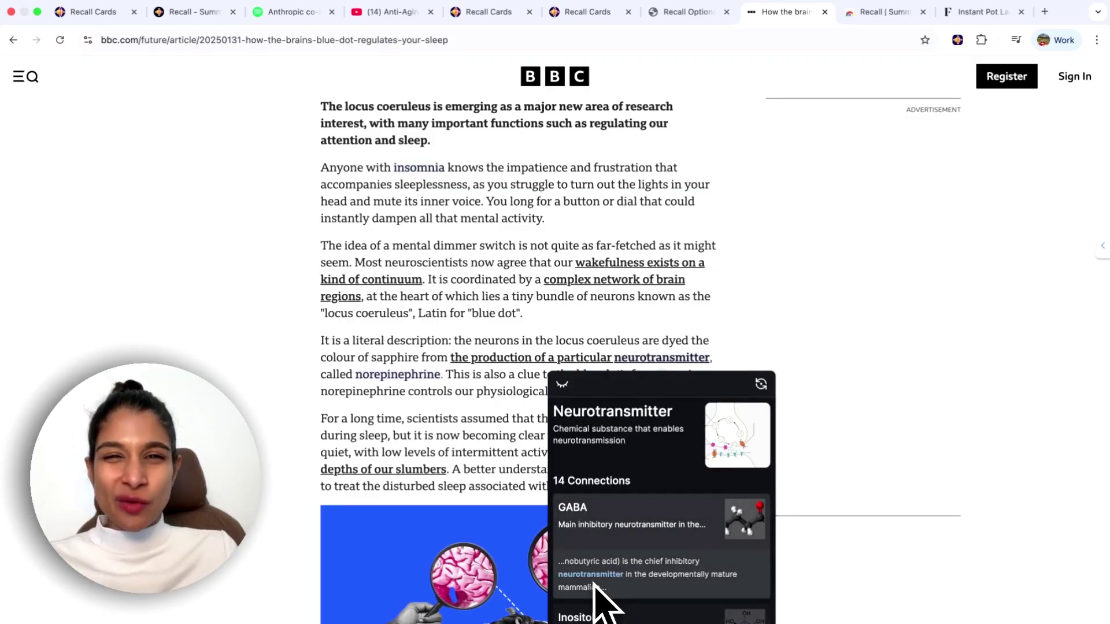
Open the GABA card from the Neurotransmitter preview, then go to the Review page.
left_click(630, 517)
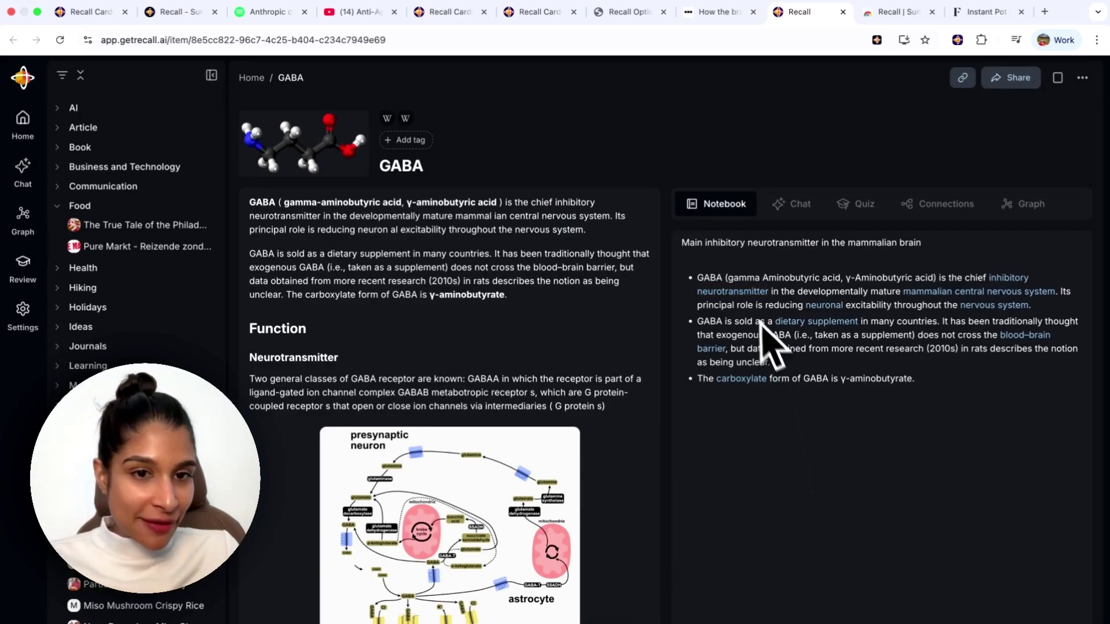
mouse_move(726, 293)
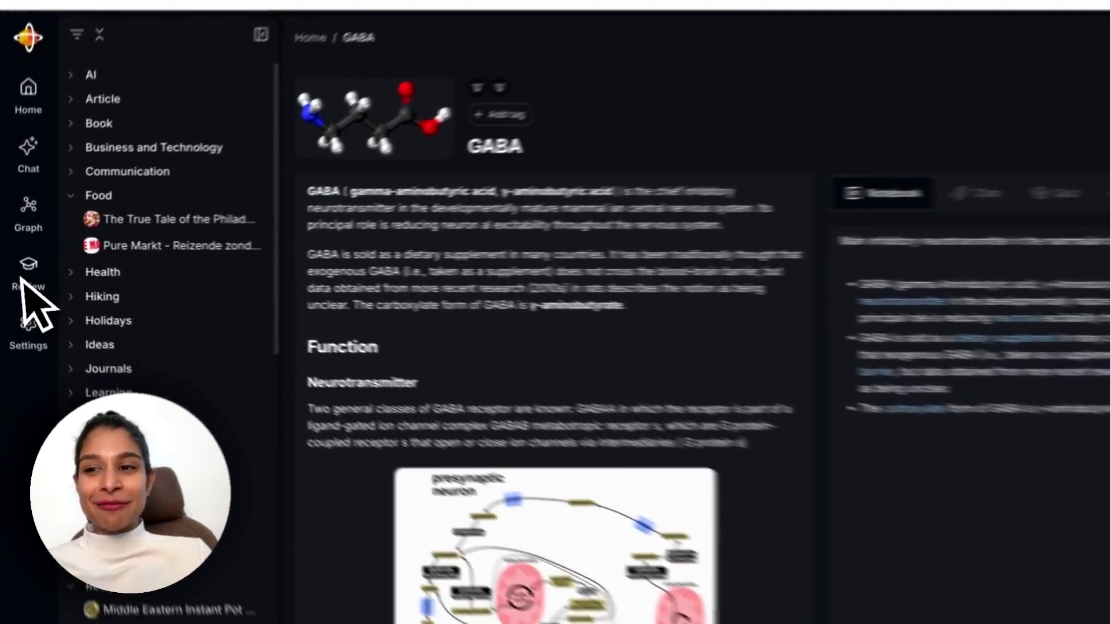
left_click(23, 267)
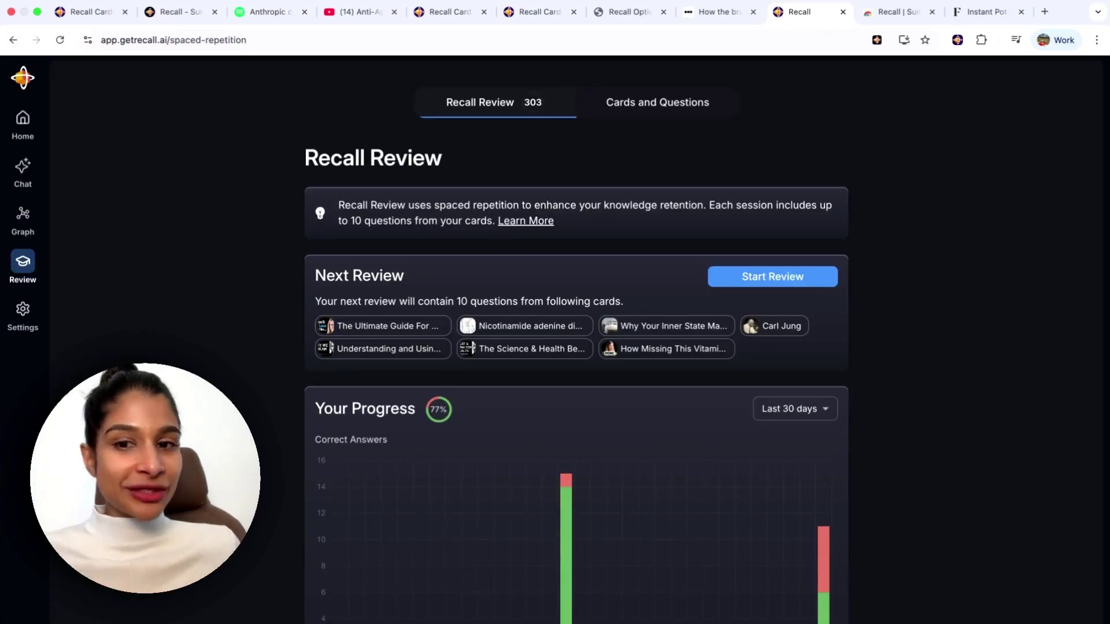
Generate quiz questions on the Anti-Aging Expert card's Quiz tab and start reviewing them.
left_click(23, 127)
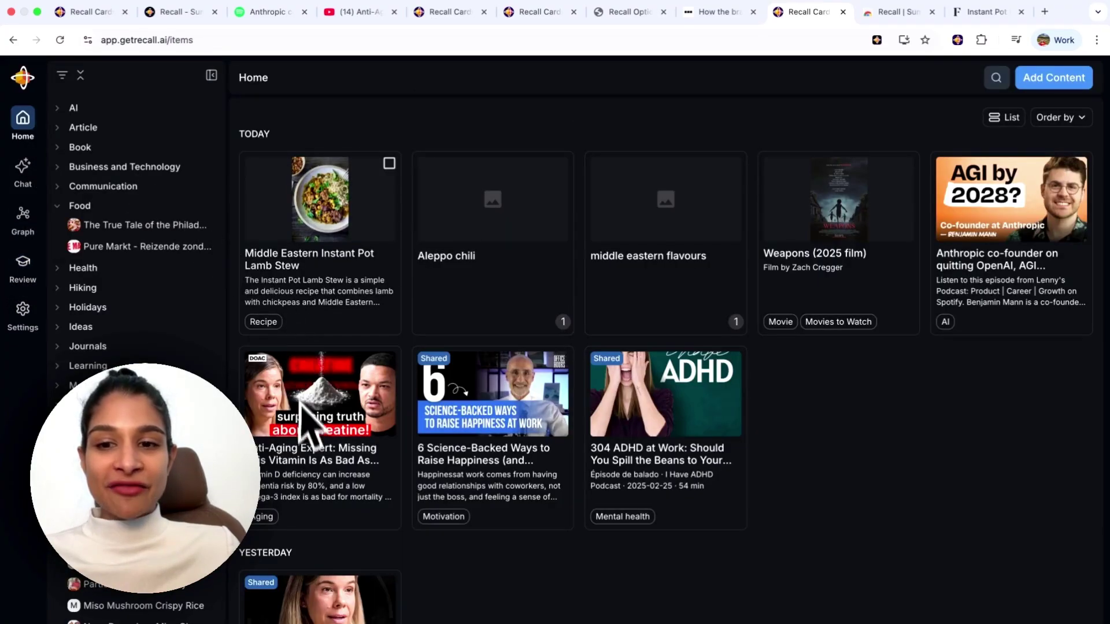
left_click(309, 446)
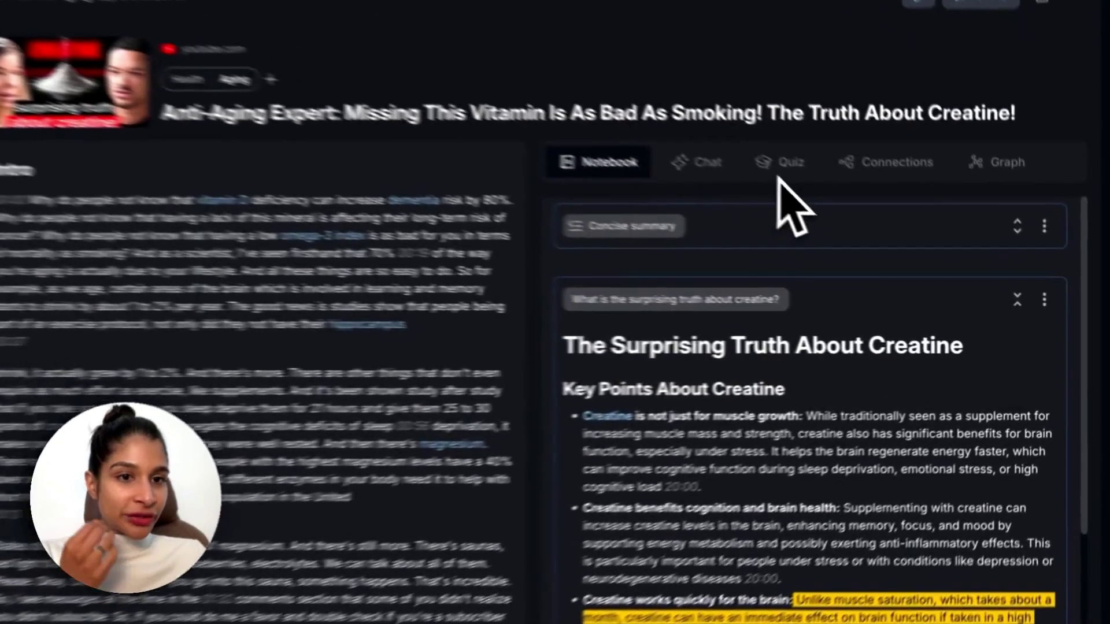
left_click(782, 167)
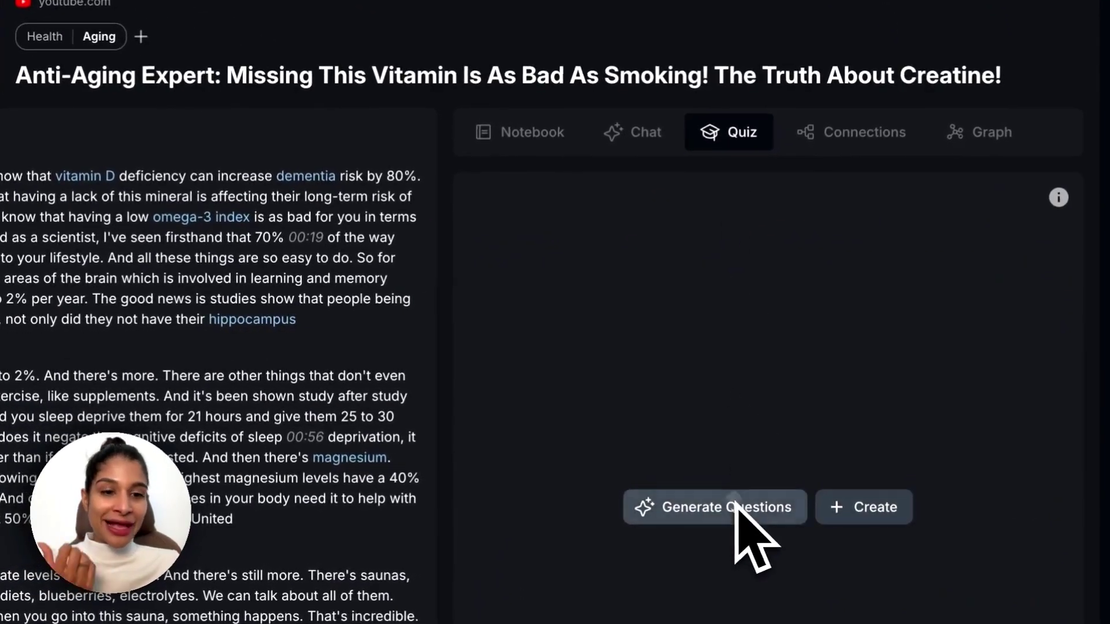
left_click(790, 487)
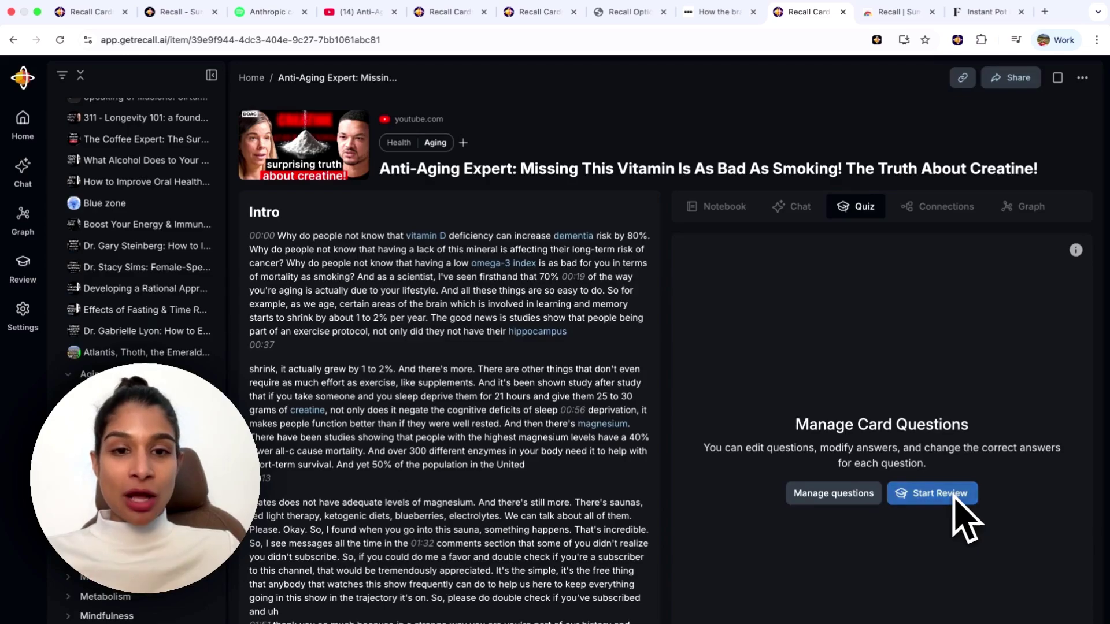
left_click(954, 499)
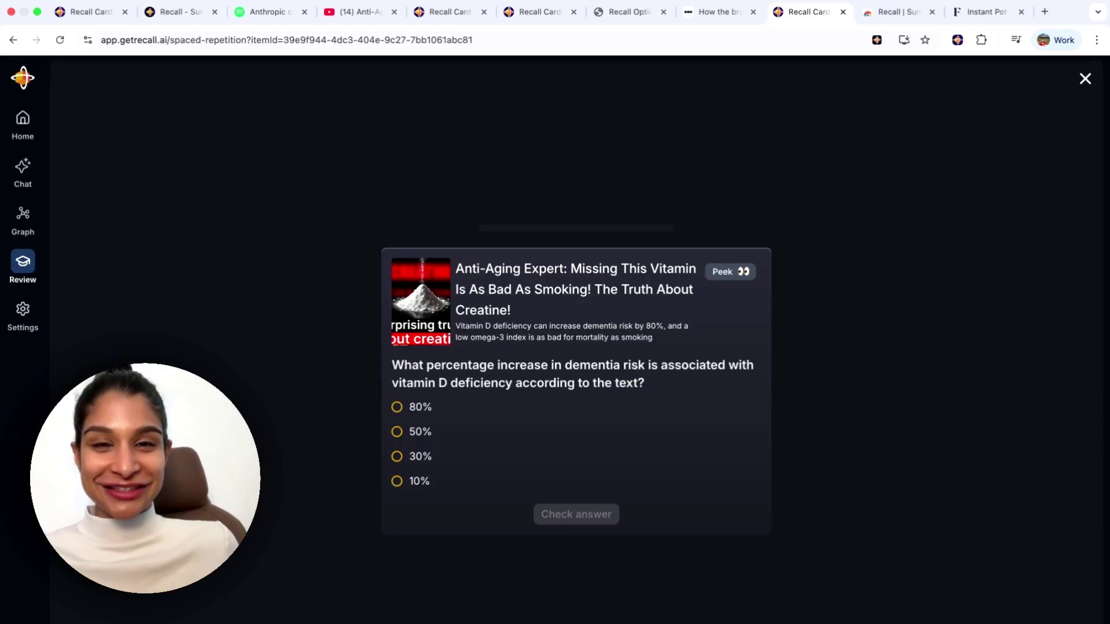
Close the quiz, check Cards and Questions, then start a review across all cards.
left_click(1086, 79)
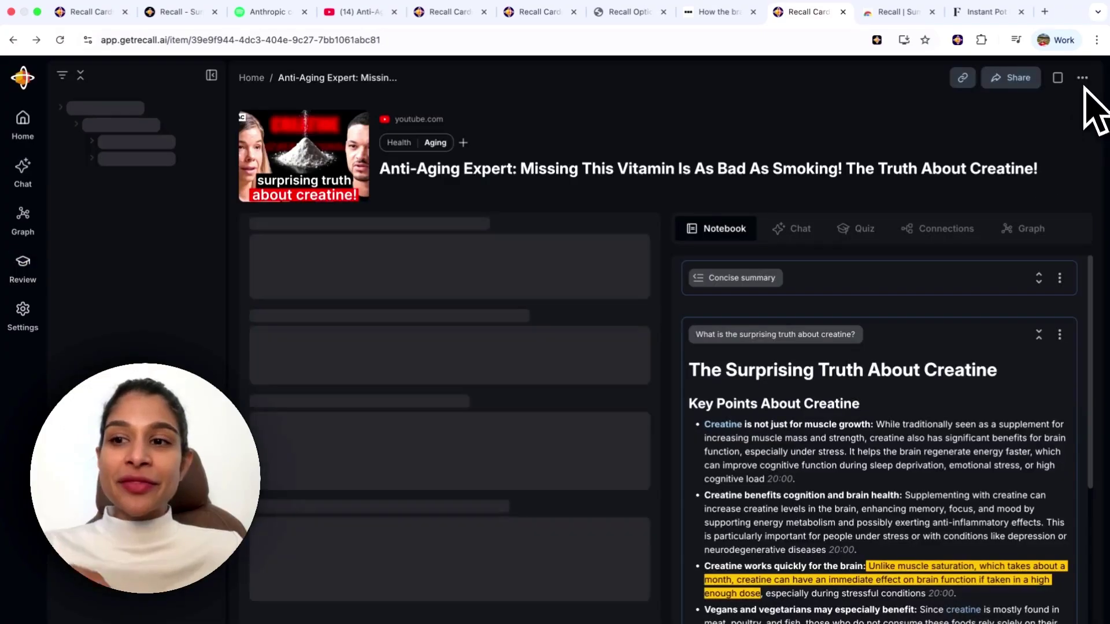
left_click(23, 266)
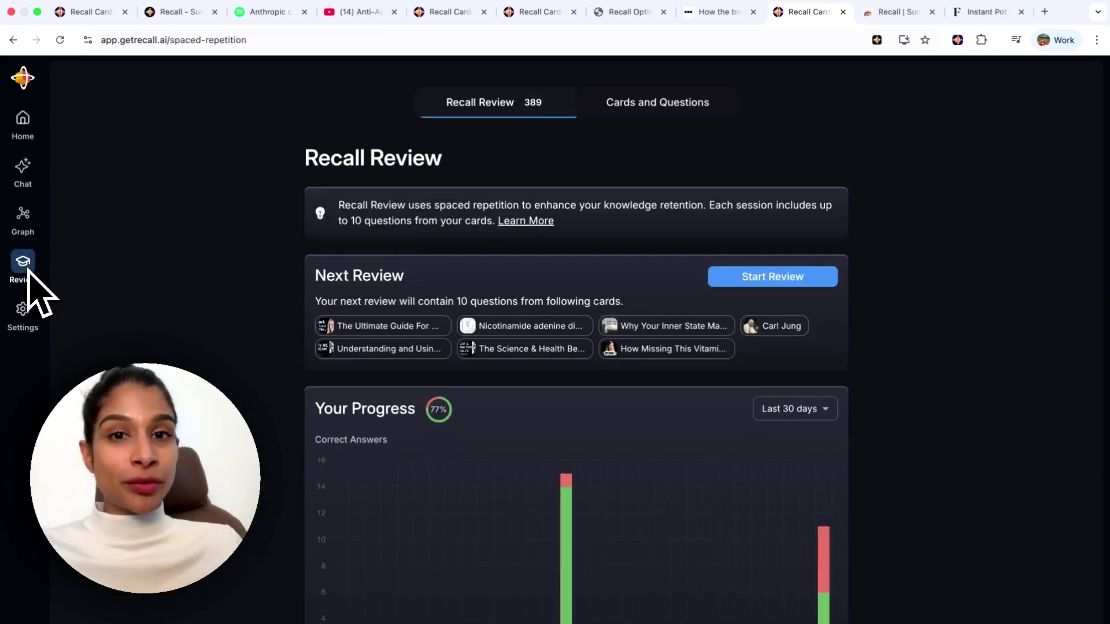
left_click(688, 114)
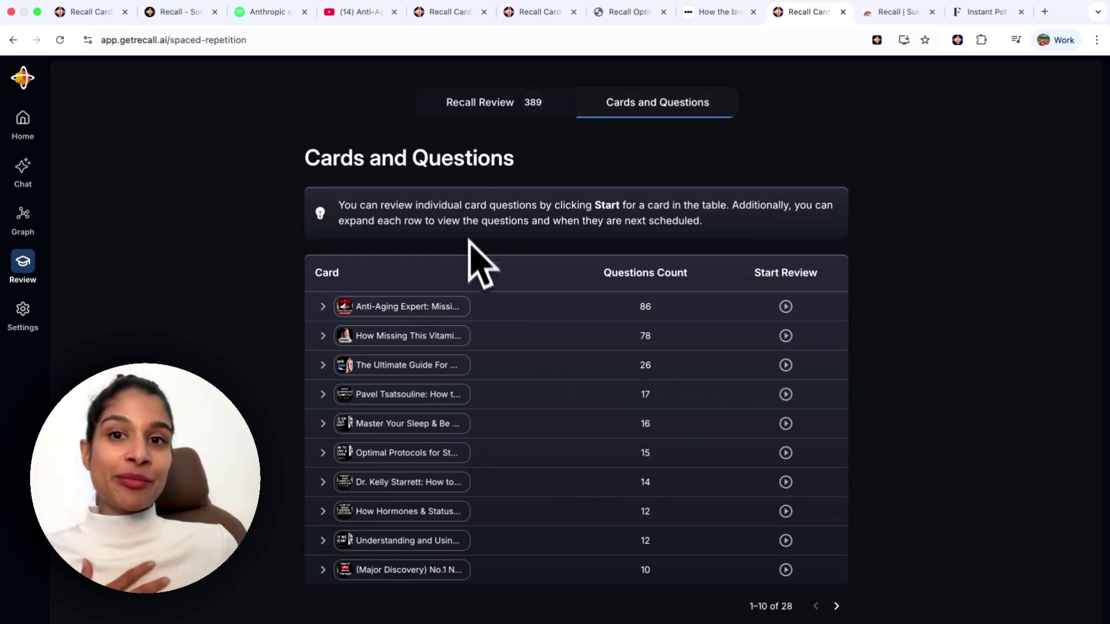
left_click(461, 102)
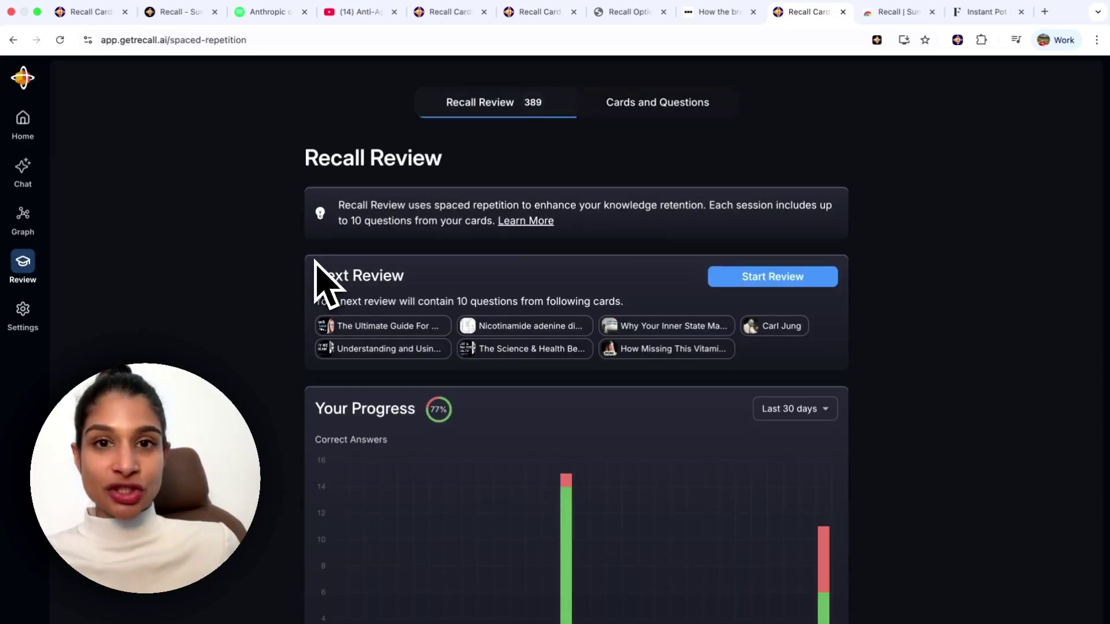
left_click(775, 279)
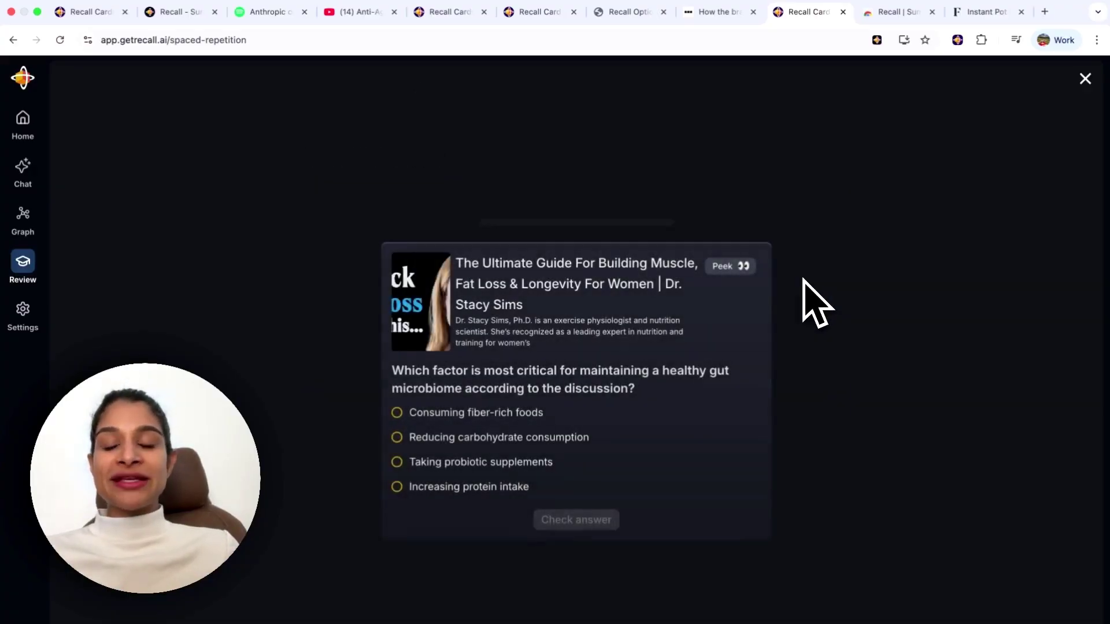